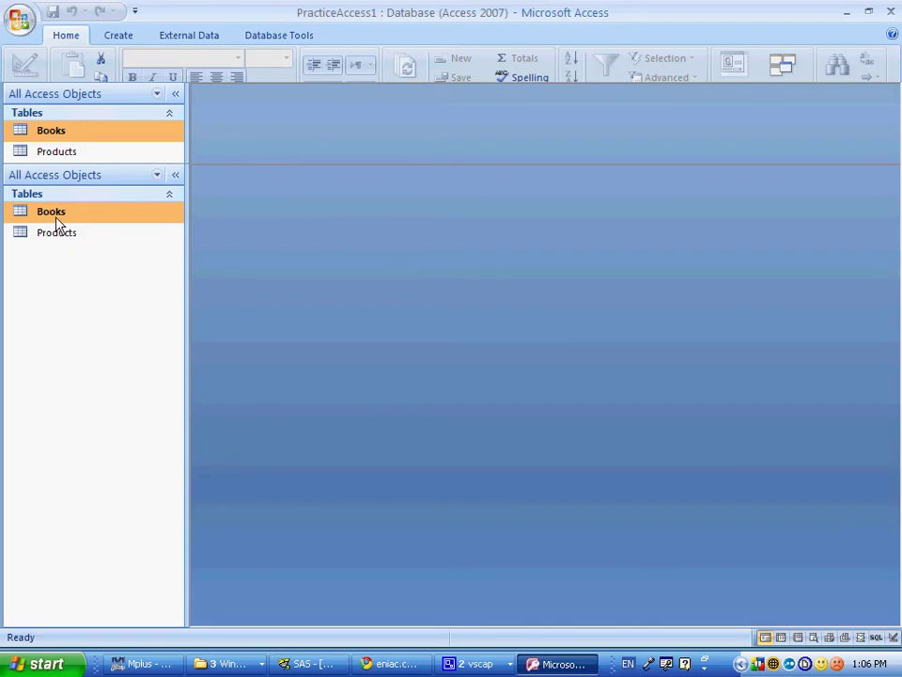
Step: Enable the database's blocked content from the Security Warning options and show the Create tab
left_click(374, 149)
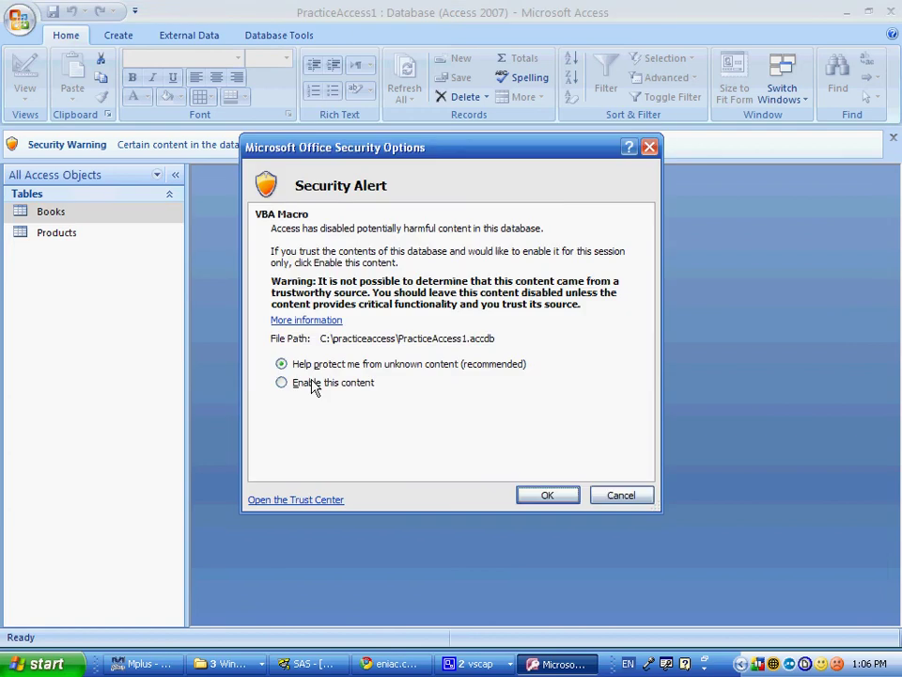
left_click(314, 385)
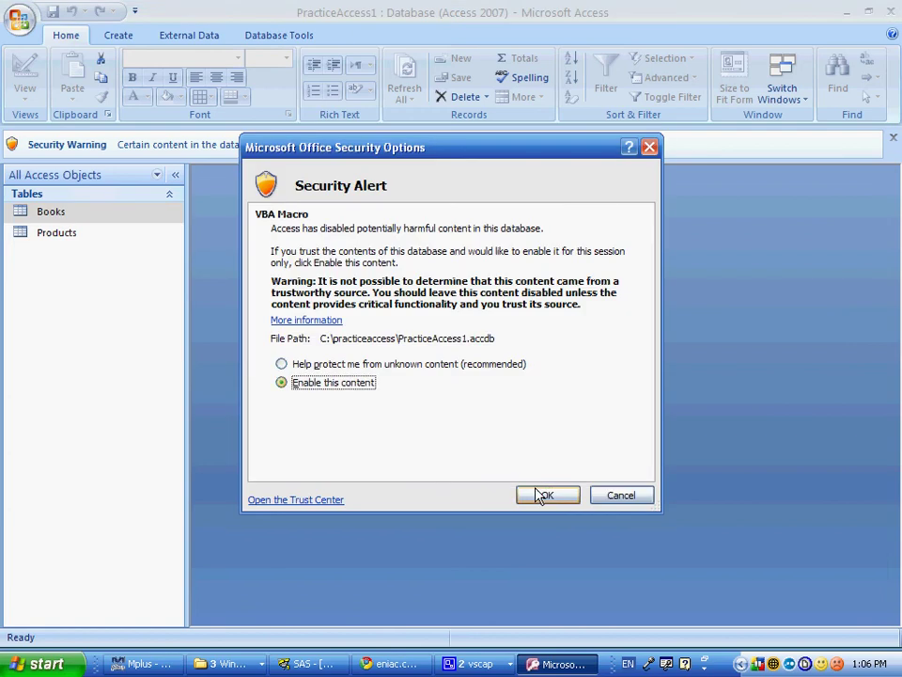
left_click(545, 495)
left_click(119, 34)
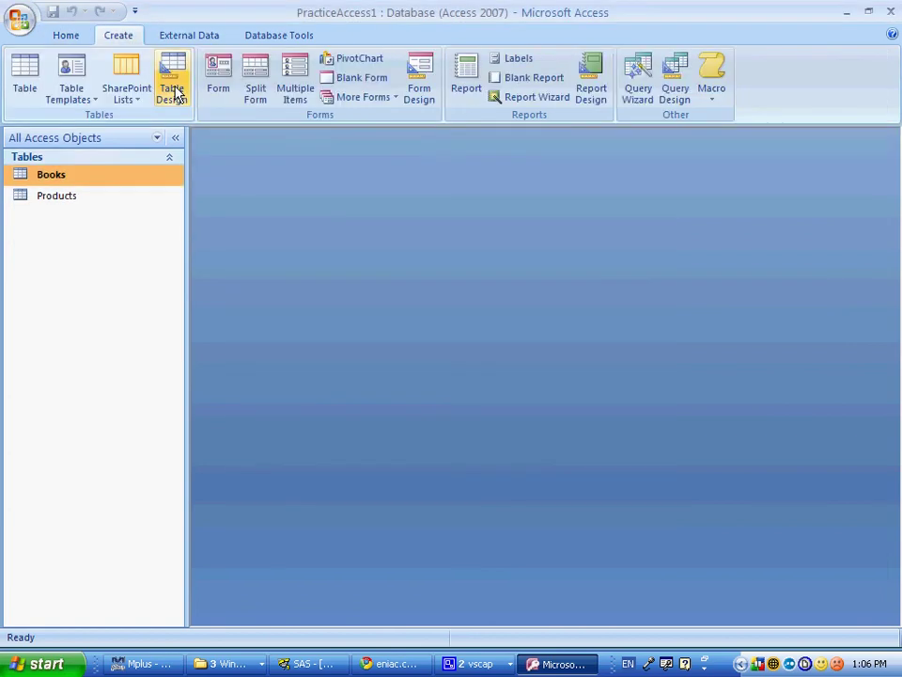
Step: Start a table in Design View with fields Social Security Number, Last Name, First Name, Date Hired, Salary
left_click(173, 93)
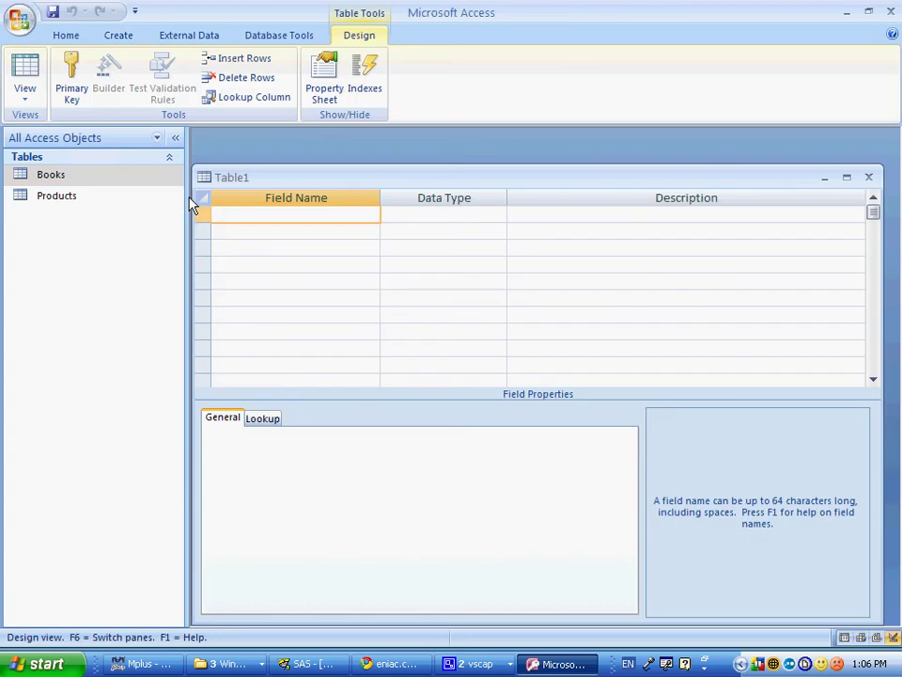
type("Social Security Number")
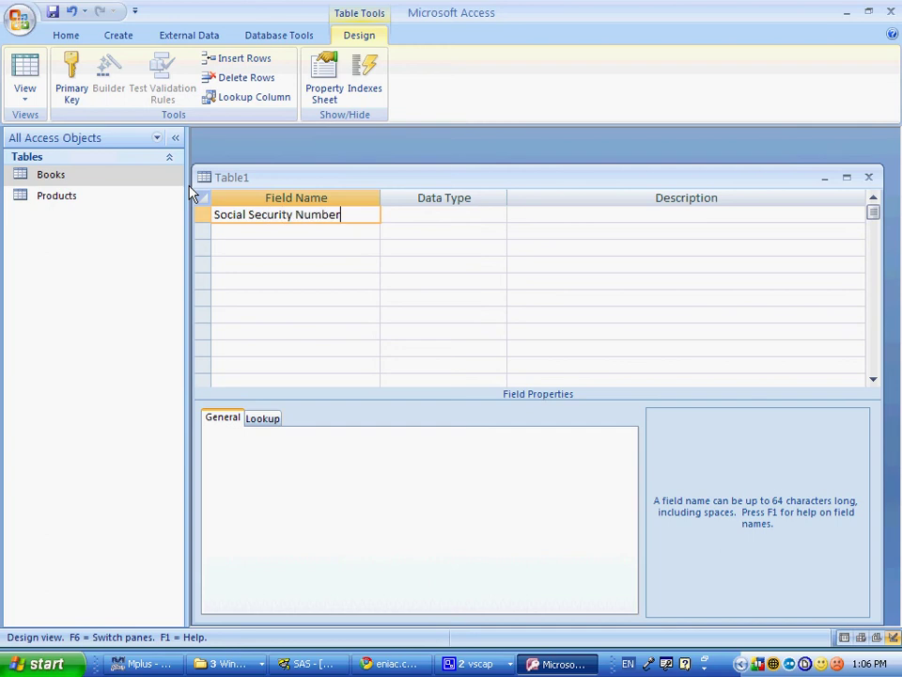
key("Tab")
key("Tab")
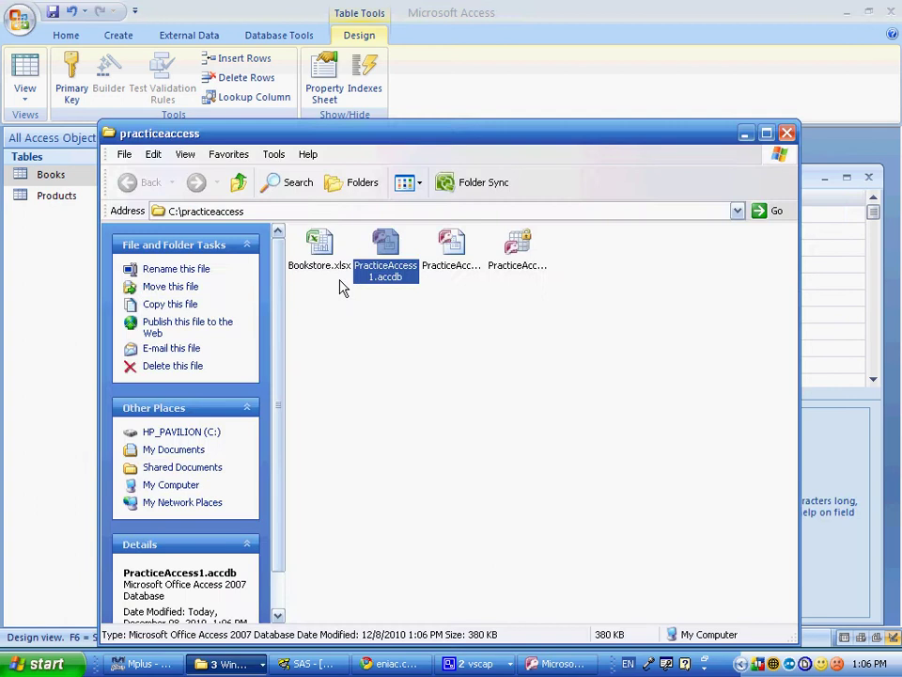
key("alt+Tab")
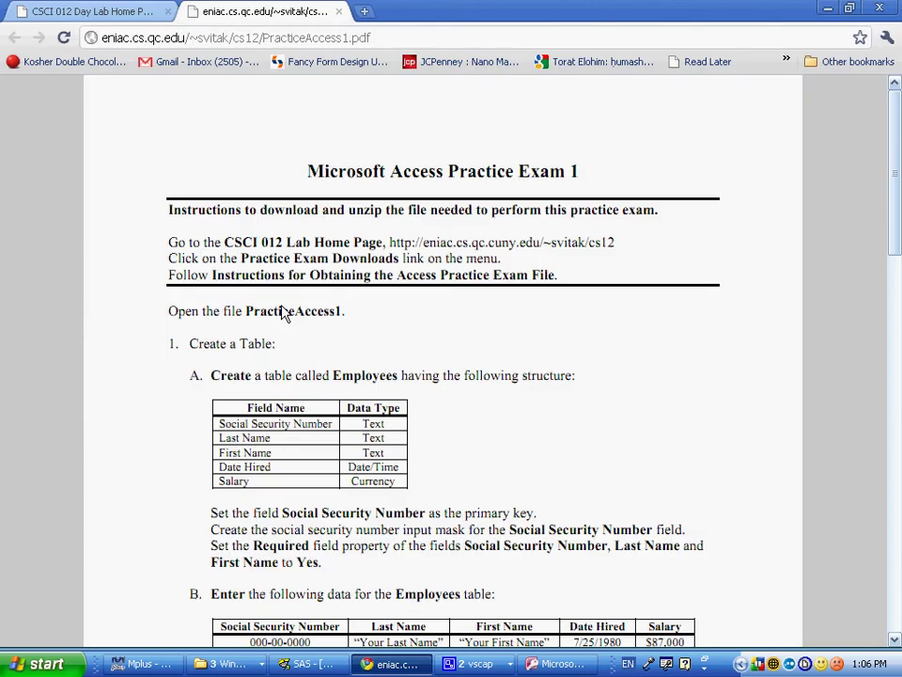
left_click_drag(283, 424, 235, 445)
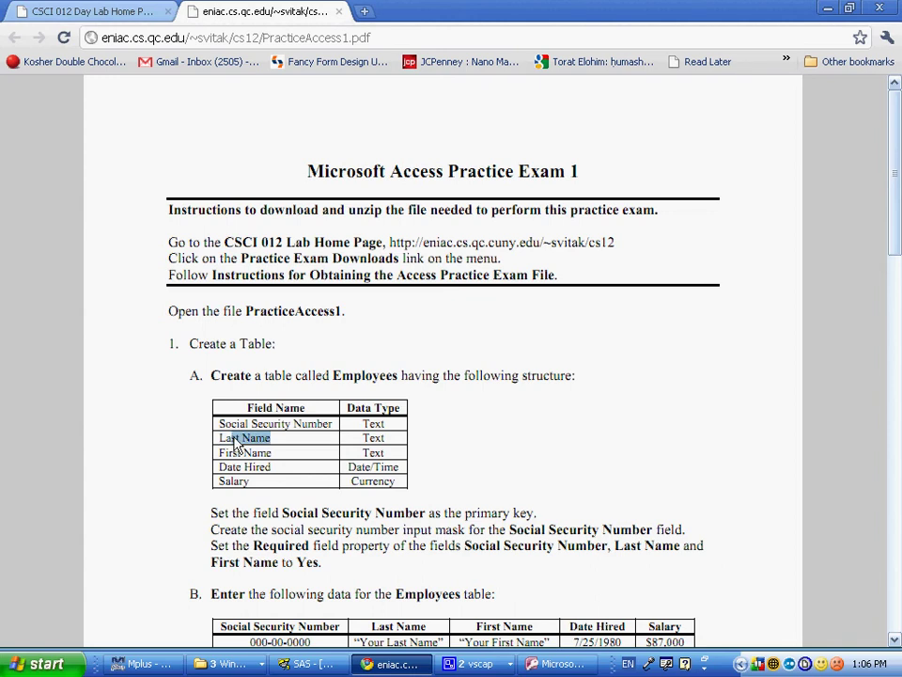
key("alt+Tab")
type("Las")
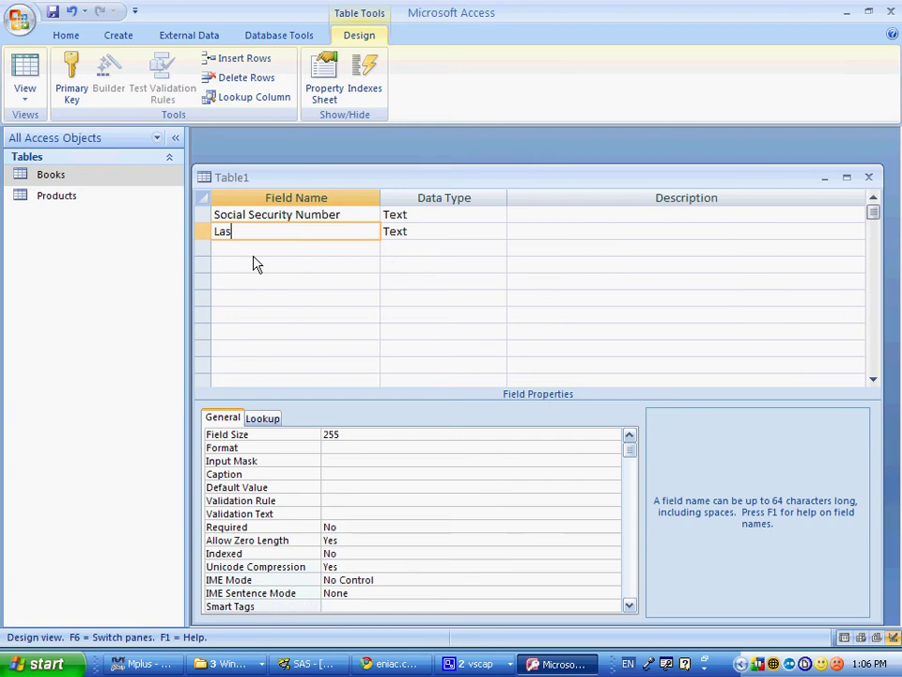
type("t Name")
key("Tab")
key("Tab")
key("Tab")
type("Fir")
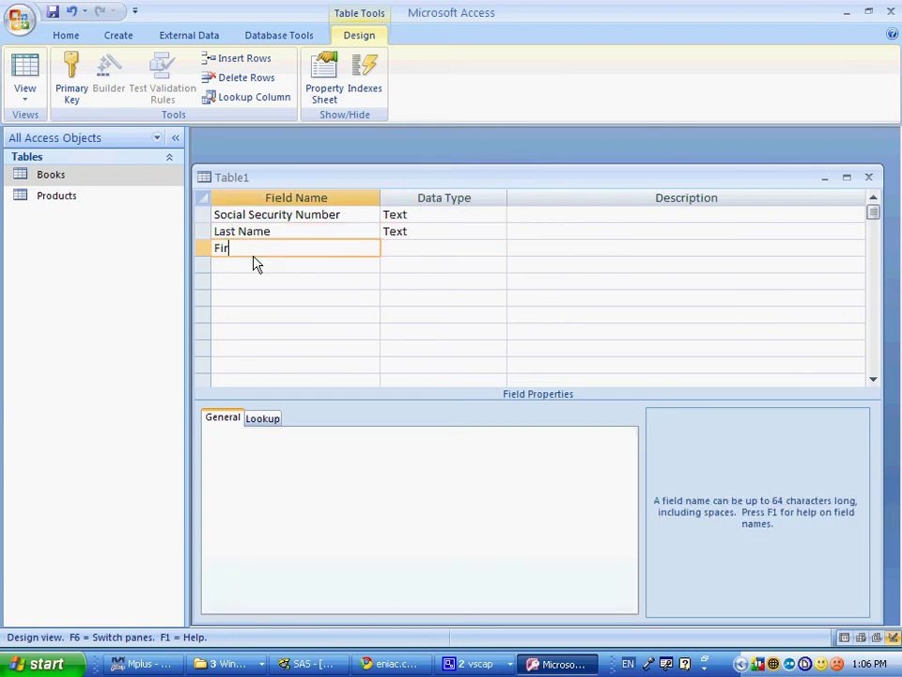
type("st Name")
key("Tab")
key("Tab")
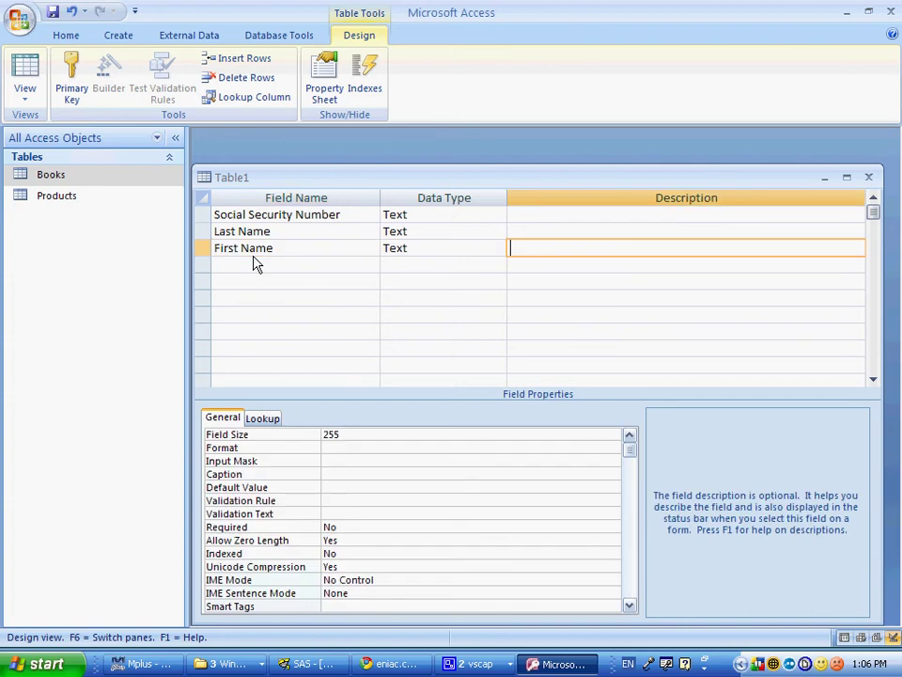
key("alt+Tab")
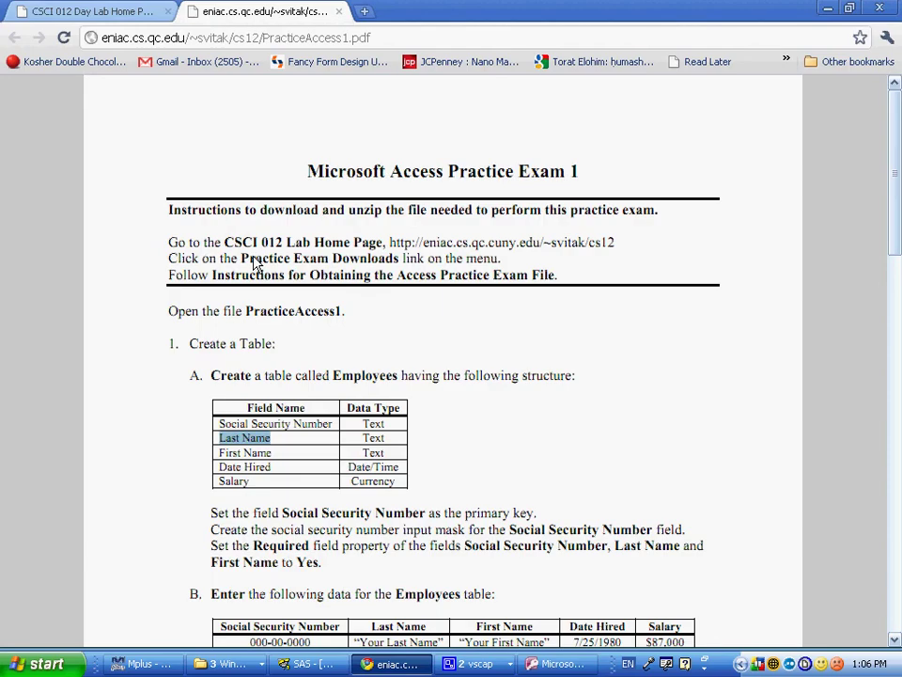
key("alt+Tab")
type("Date Hire")
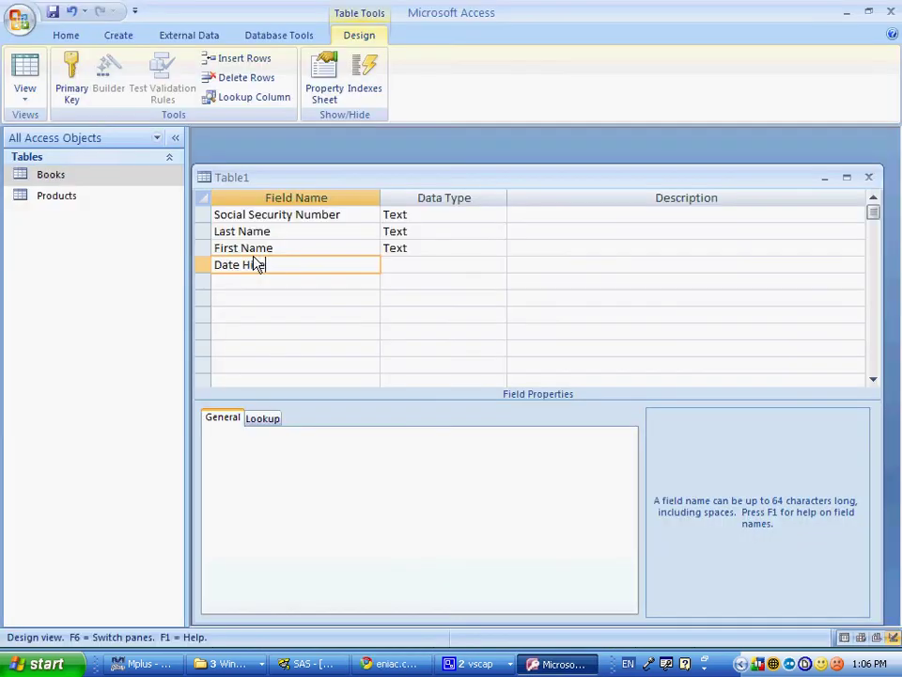
key("alt+Tab")
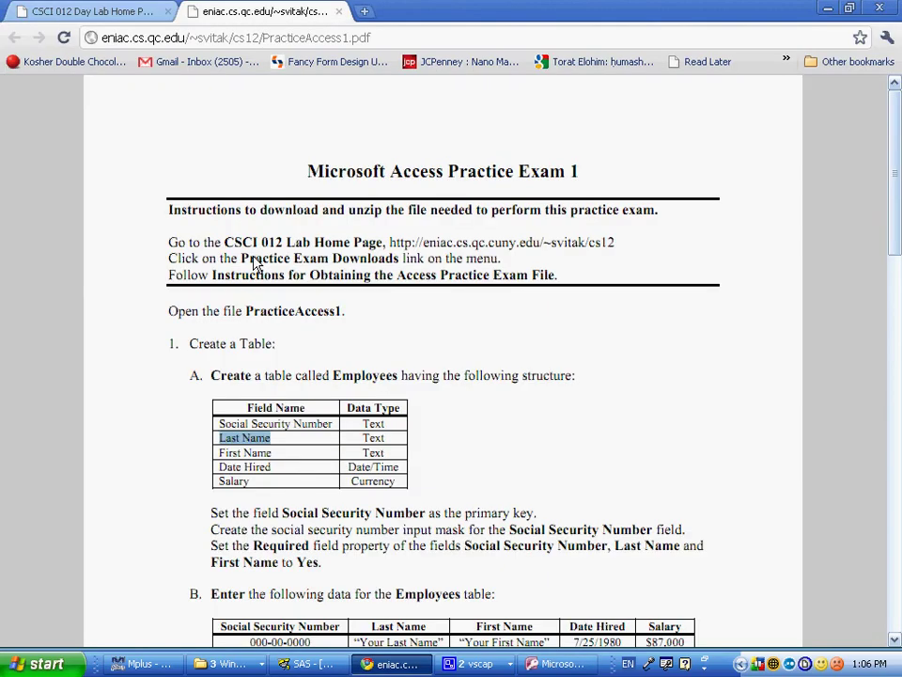
key("alt+Tab")
type("S")
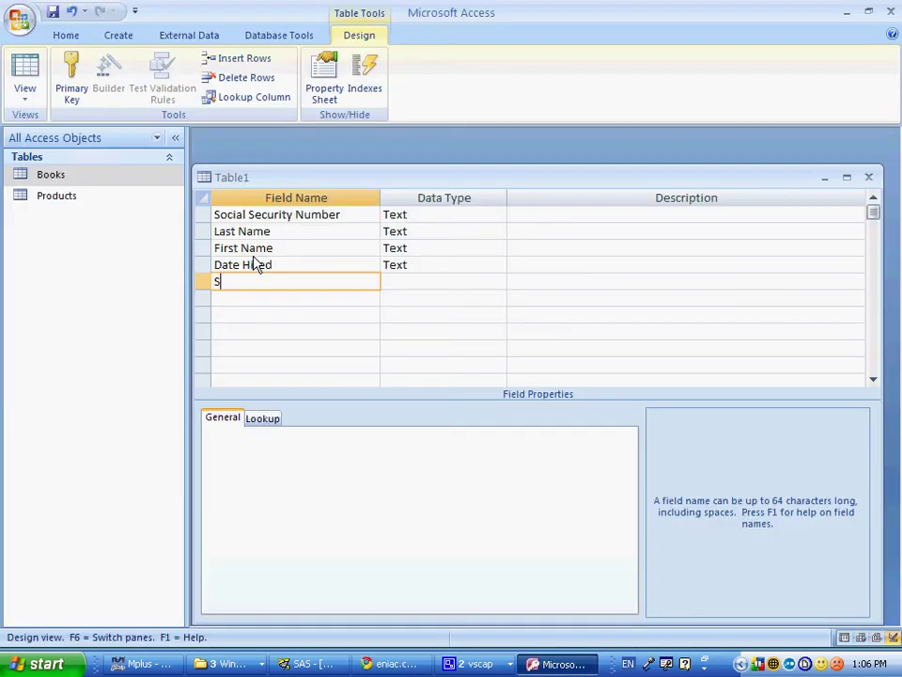
type("alaryt")
key("BackSpace")
key("Tab")
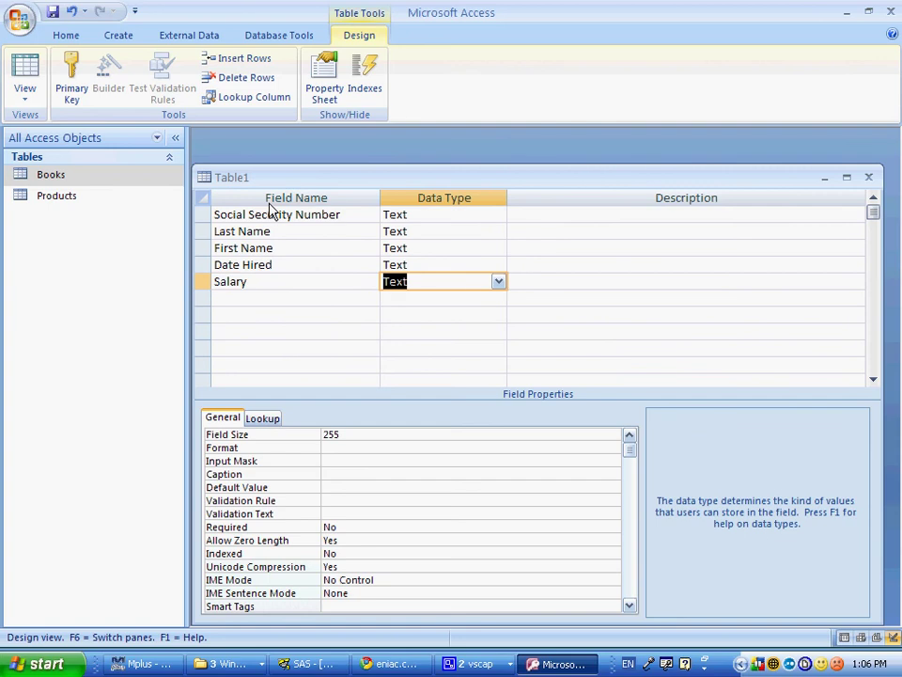
Step: Set Date Hired's data type to Date/Time and Salary's to Currency
left_click(504, 270)
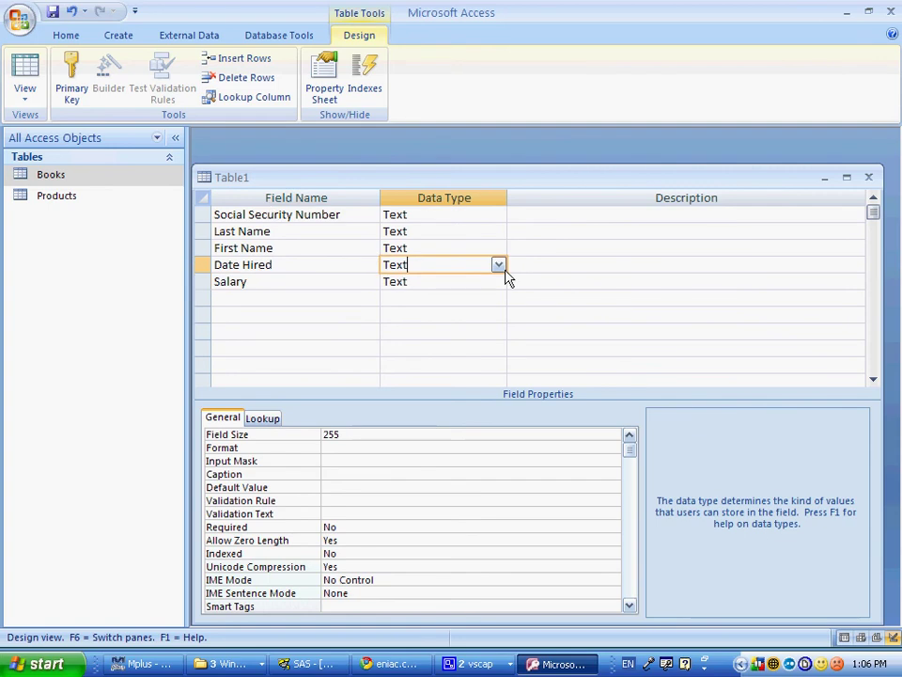
left_click(498, 265)
left_click(474, 334)
left_click(484, 284)
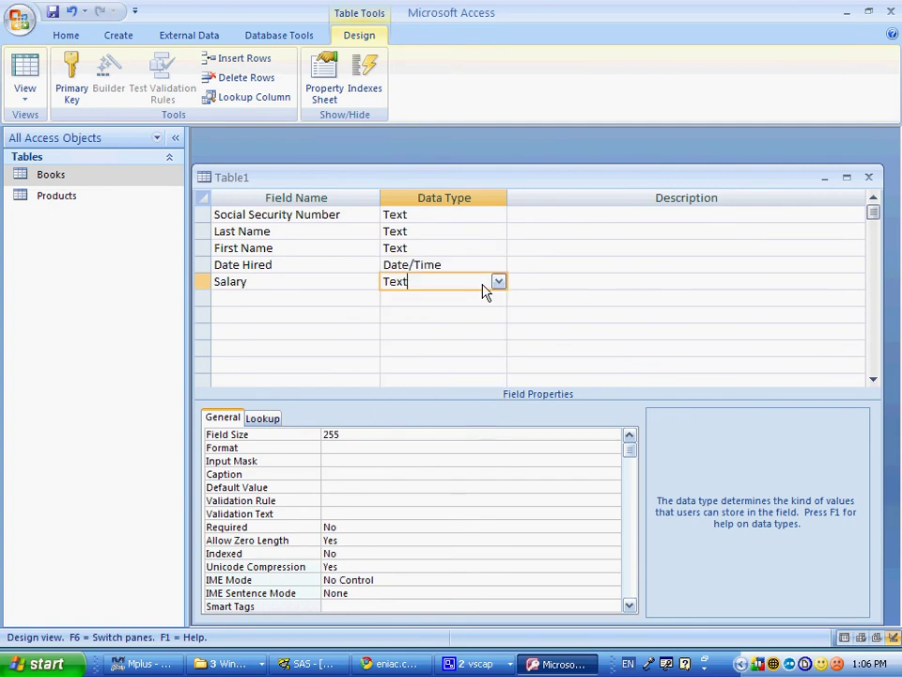
left_click(498, 282)
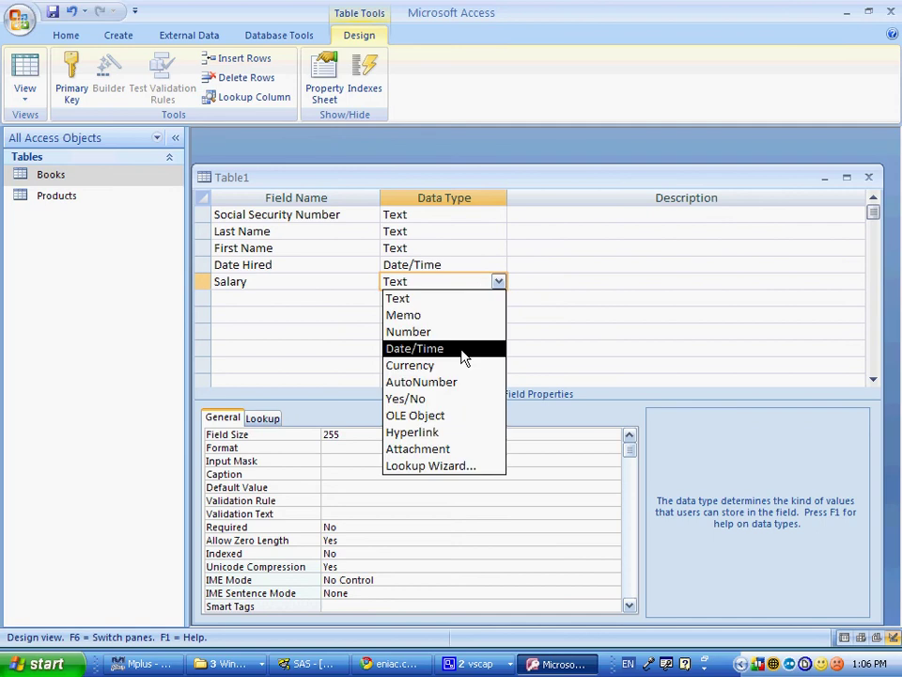
left_click(457, 365)
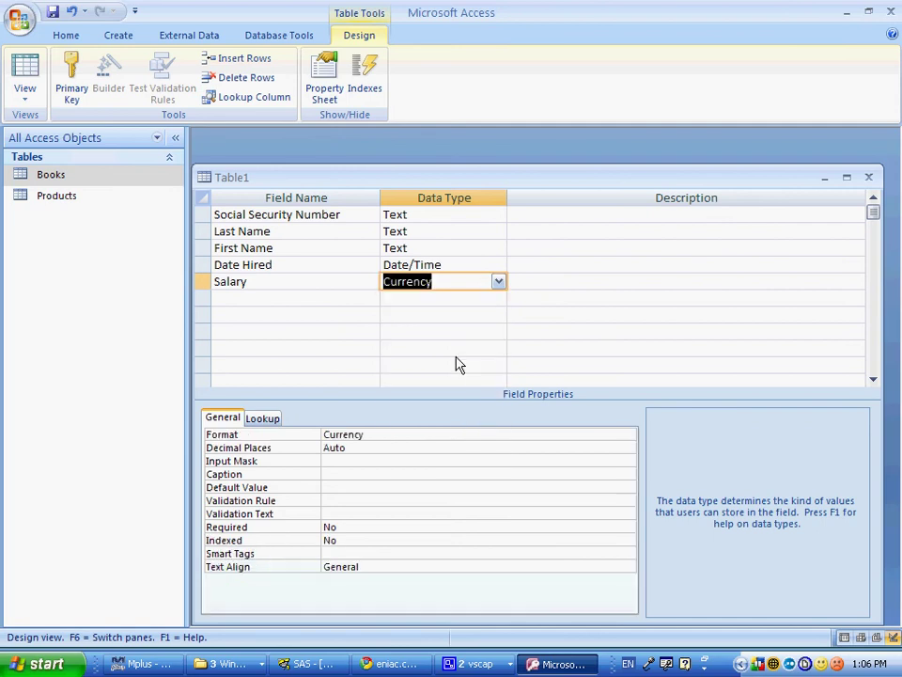
left_click(203, 218)
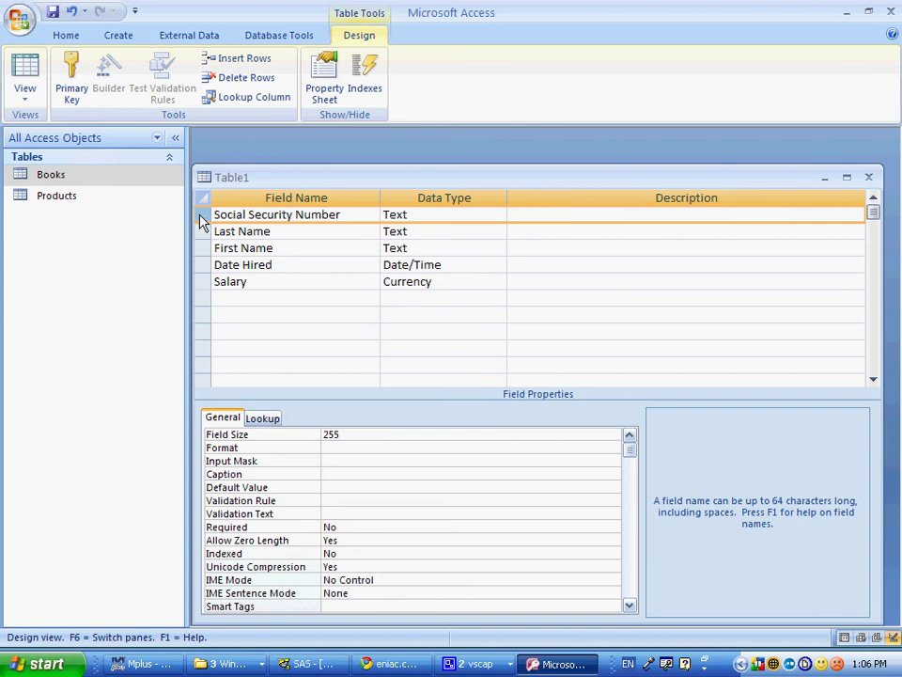
Step: Make Social Security Number the table's primary key
left_click(72, 85)
key("alt+Tab")
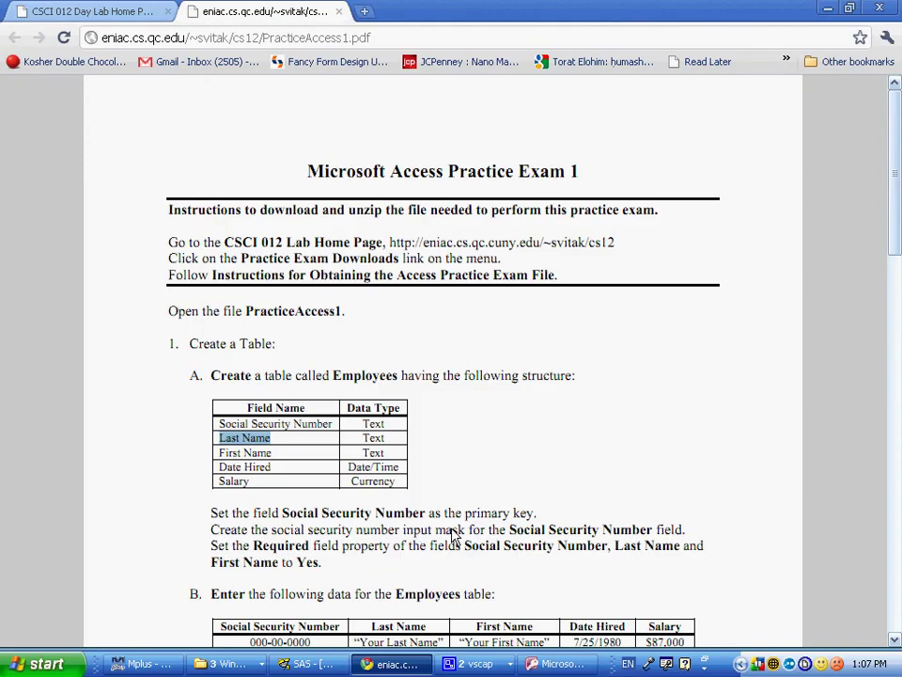
key("alt+Tab")
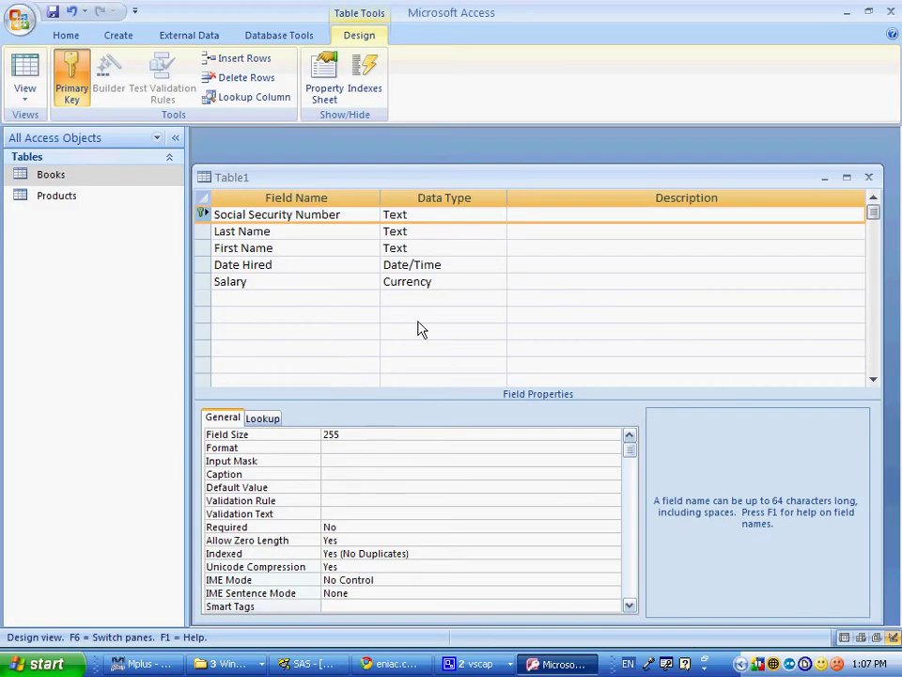
Step: Save the table as Employees when launching the Input Mask wizard
left_click(378, 461)
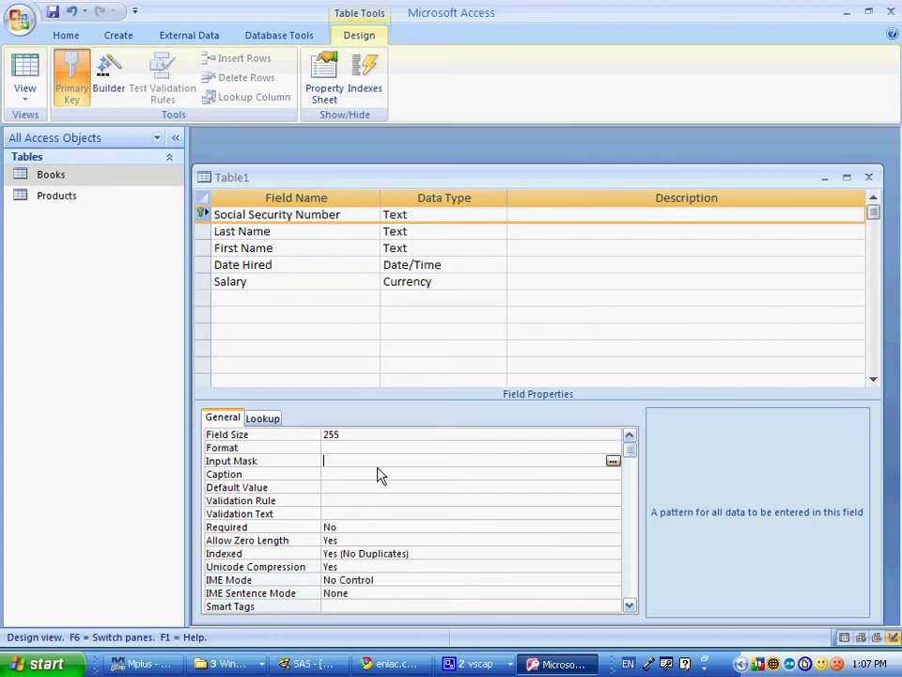
left_click(613, 462)
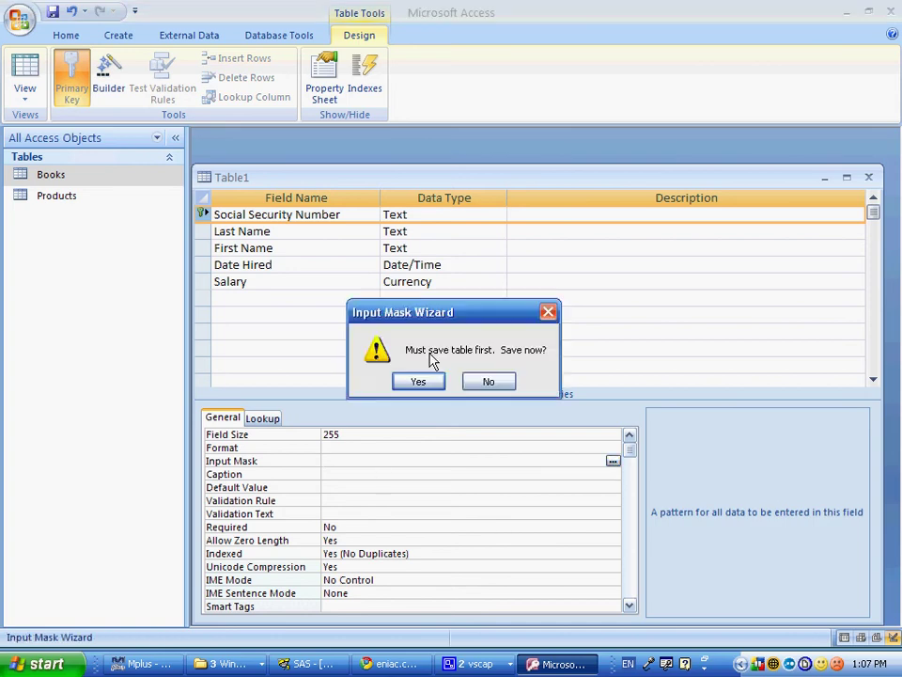
left_click(420, 381)
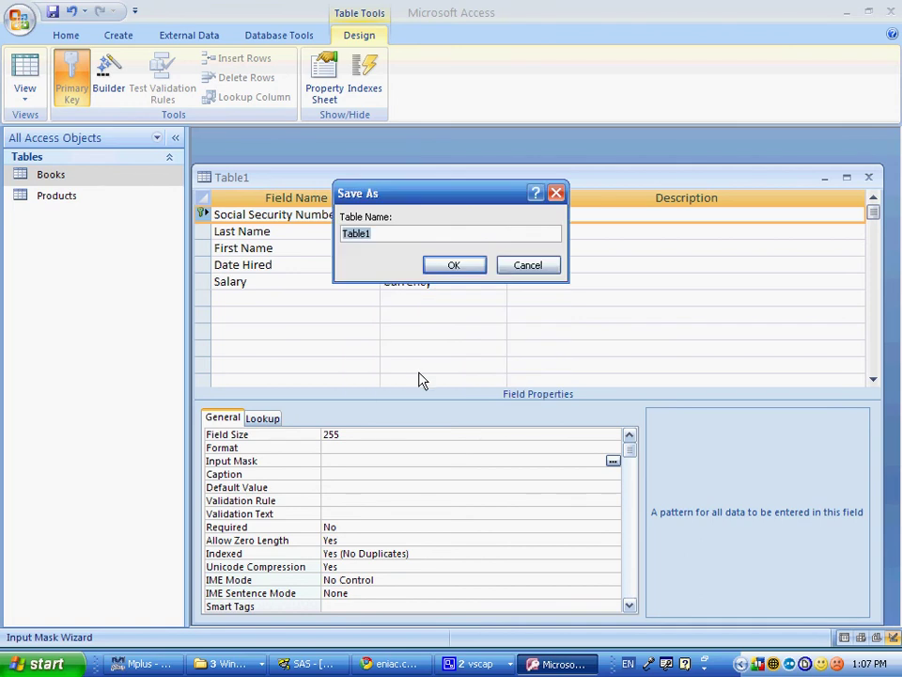
type("Employees")
key("Return")
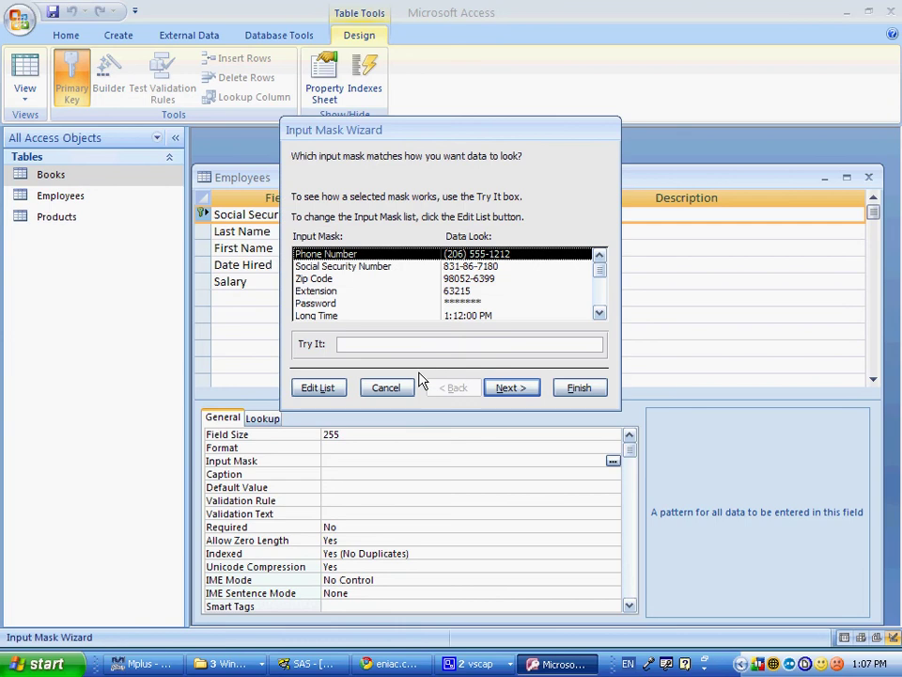
Step: Apply the Social Security Number input mask (000-00-0000) with the default placeholder
left_click(401, 268)
left_click(517, 388)
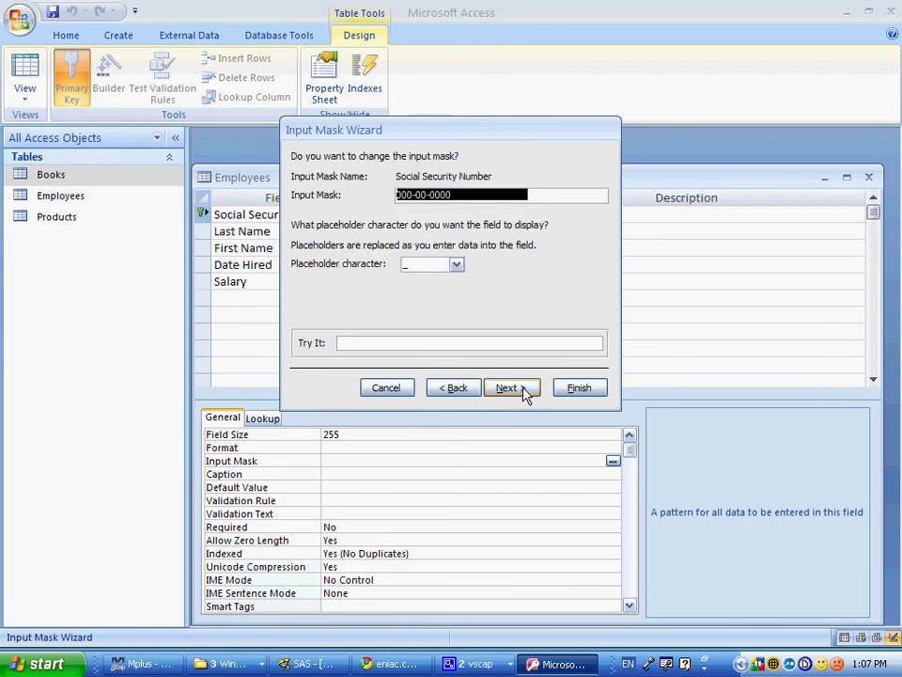
left_click(508, 388)
left_click(580, 388)
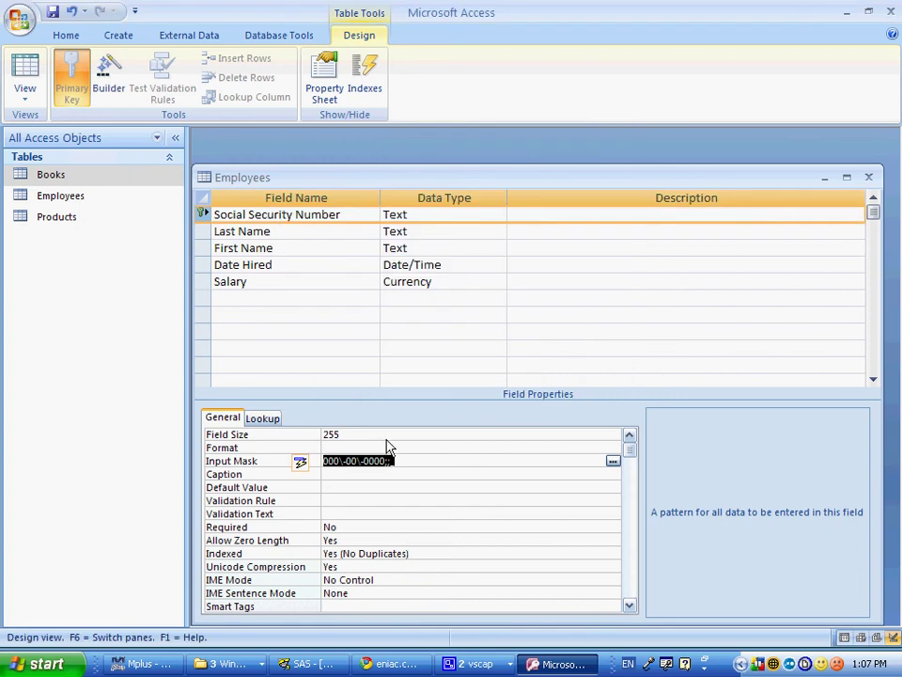
key("alt+Tab")
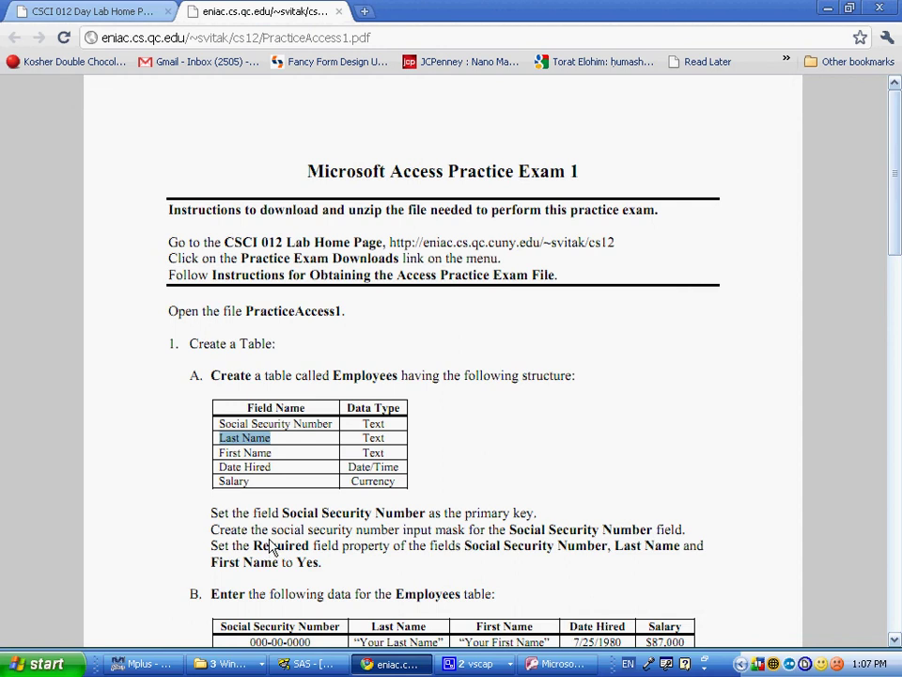
Step: Set Required to Yes for Social Security Number and First Name, then close the Employees design
key("alt+Tab")
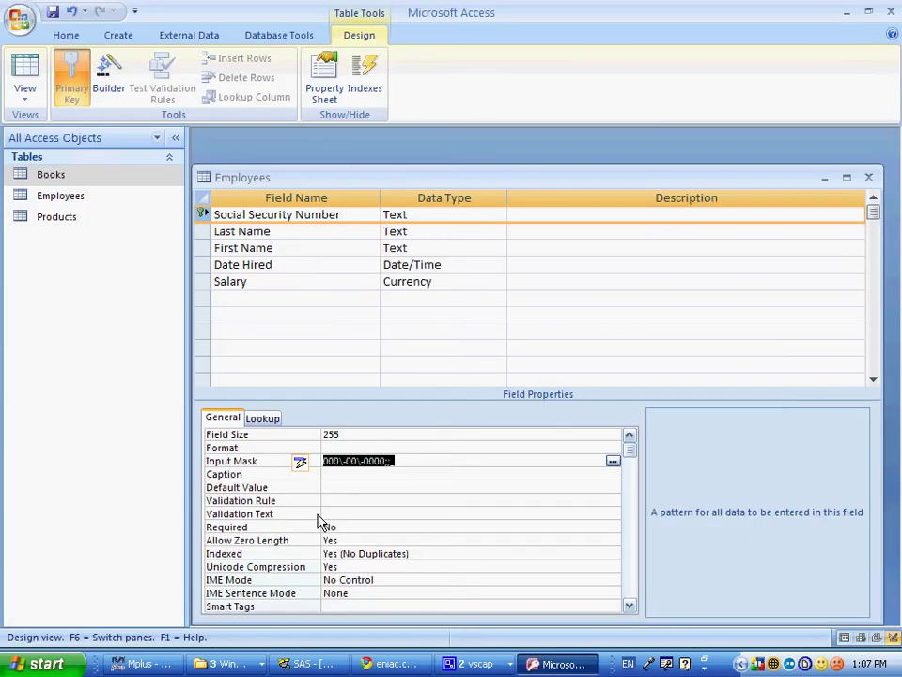
double_click(348, 531)
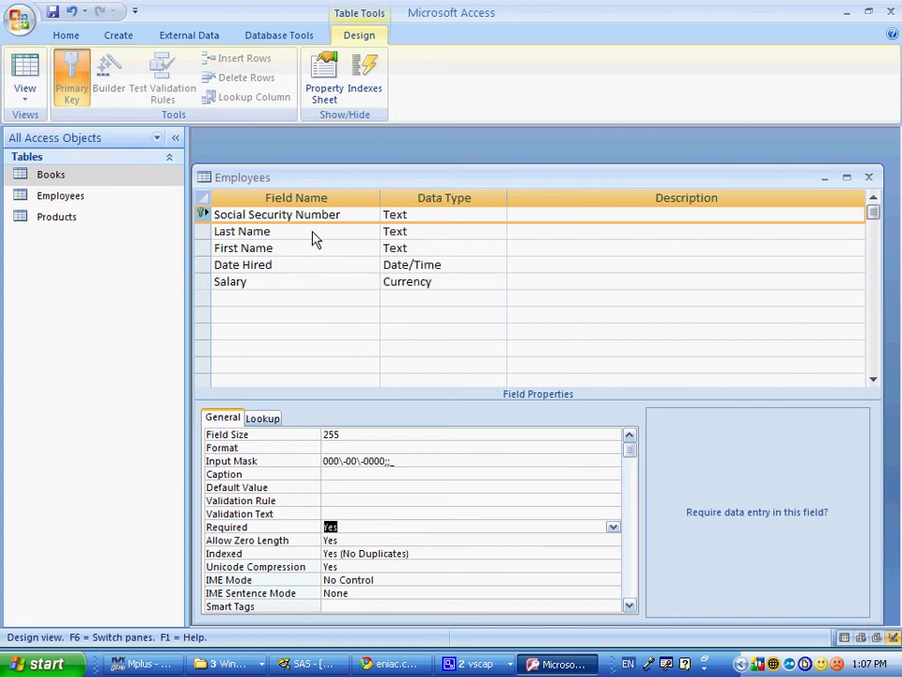
left_click(313, 239)
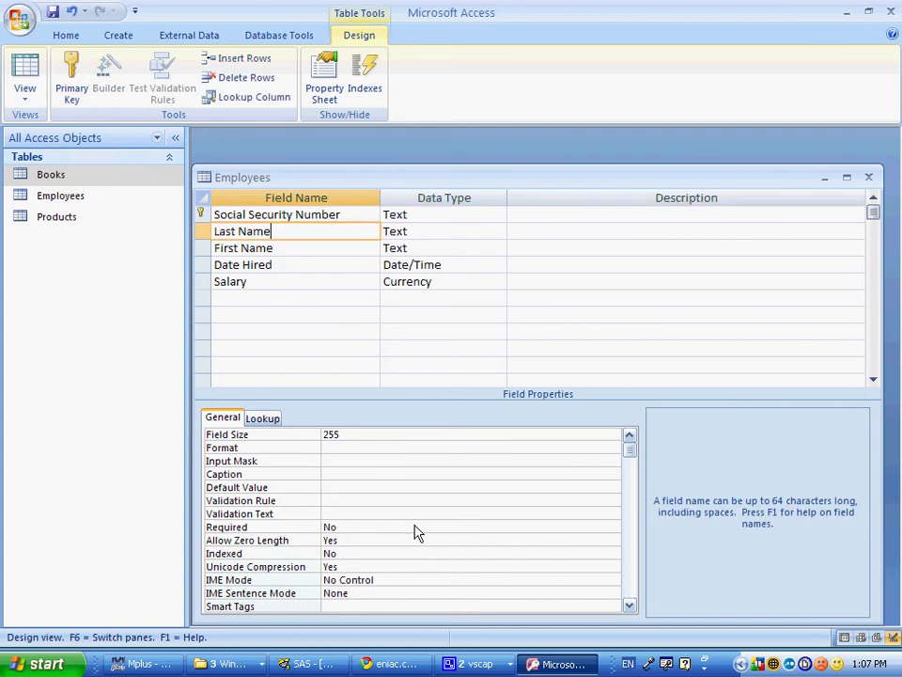
key("Down")
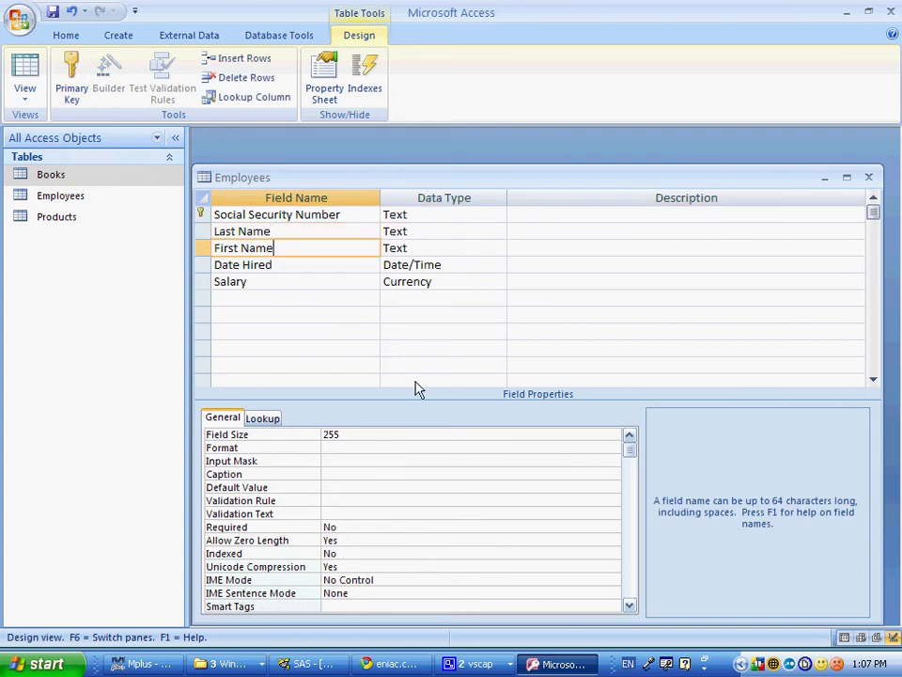
double_click(363, 526)
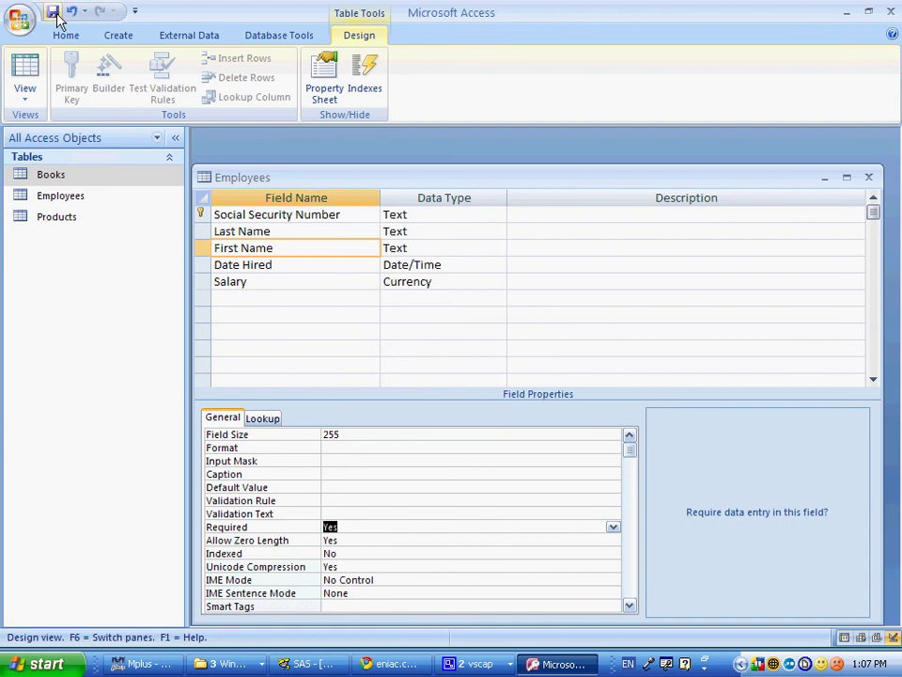
double_click(207, 181)
Step: Open the Employees datasheet and paste the first sample social security number from the PDF
right_click(64, 199)
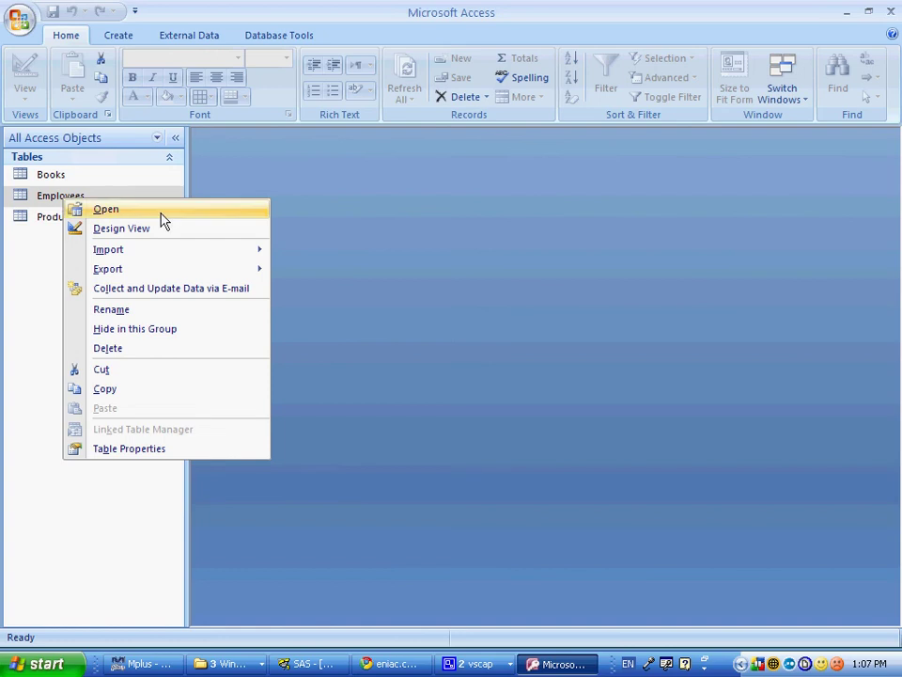
left_click(112, 208)
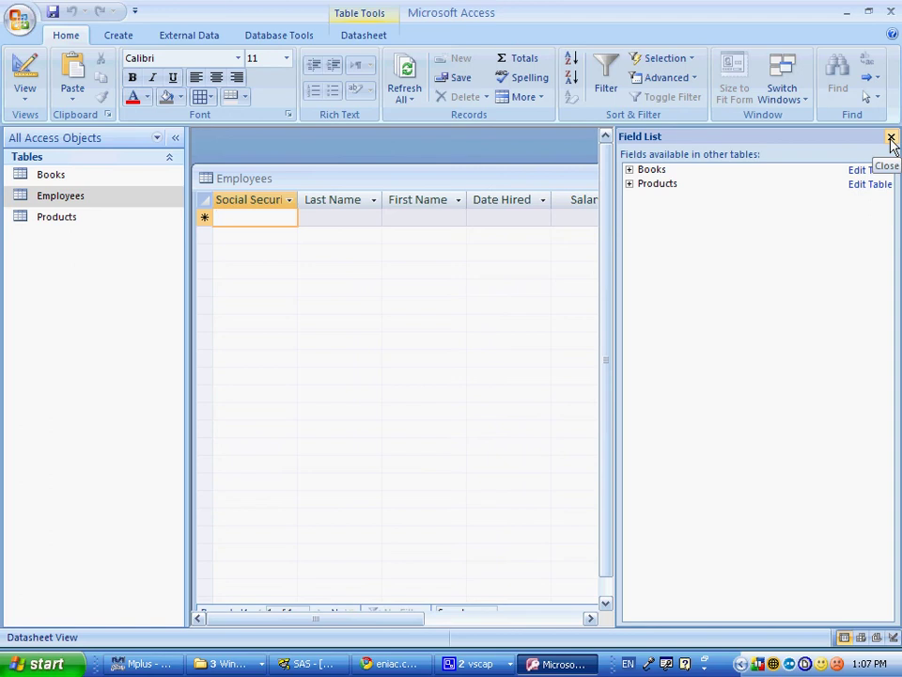
left_click(891, 138)
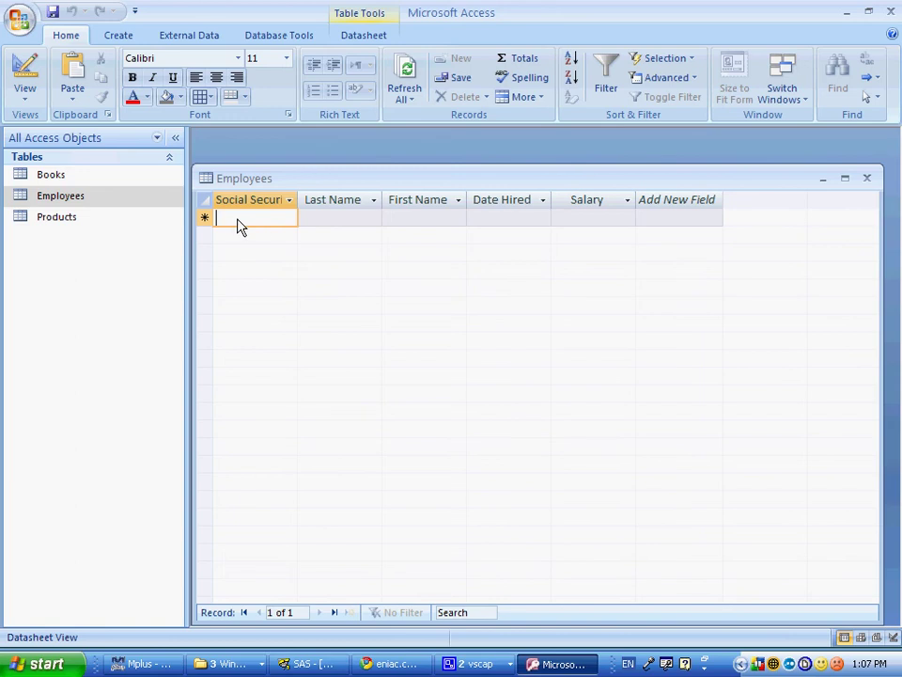
key("alt+Tab")
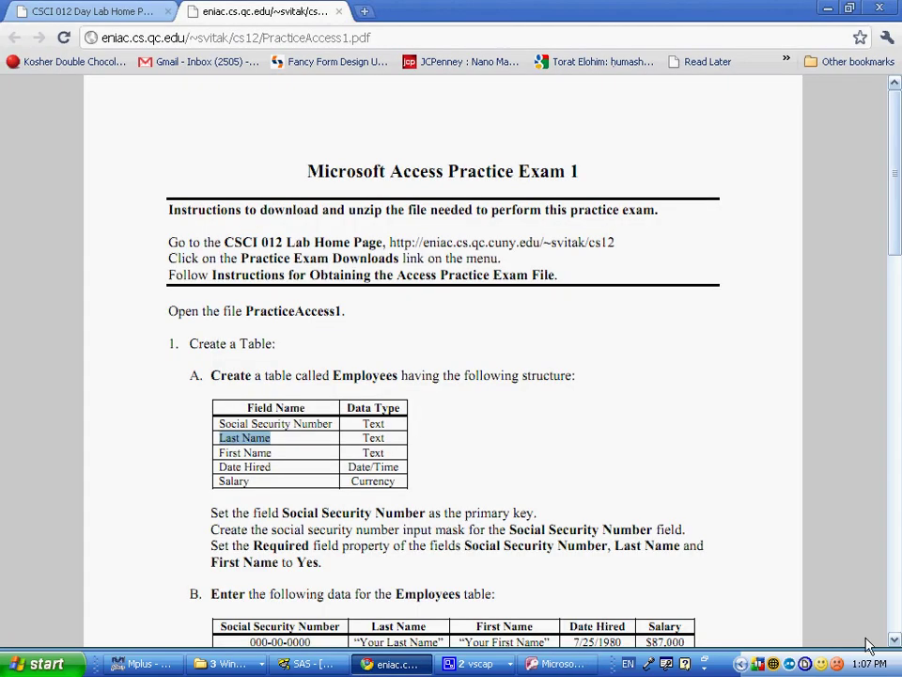
scroll(884, 645, "down", 7)
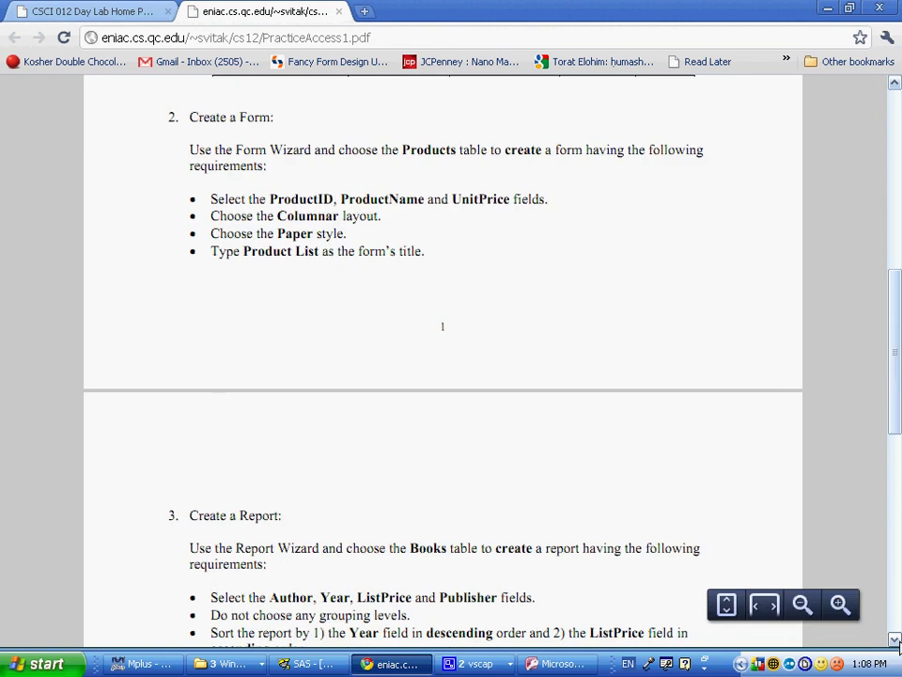
scroll(282, 346, "up", 4)
left_click_drag(282, 345, 331, 383)
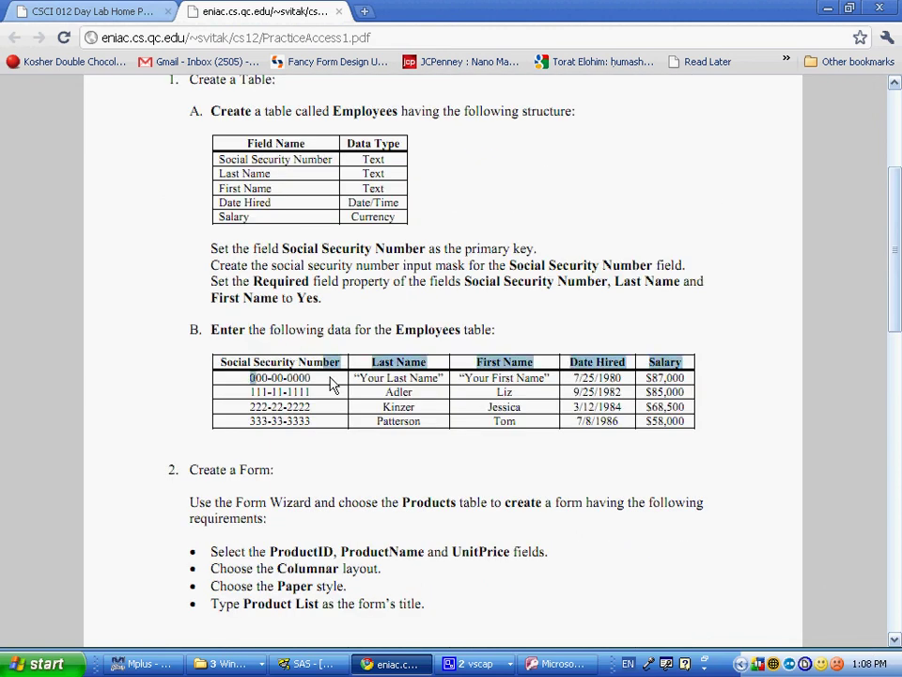
double_click(316, 385)
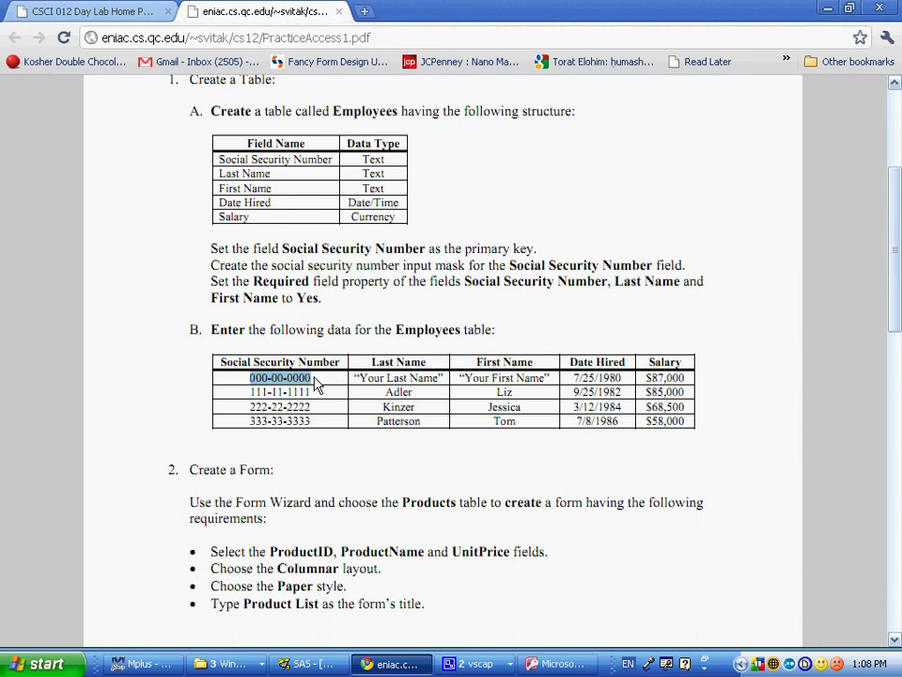
key("ctrl+c")
key("alt+Tab")
key("ctrl+v")
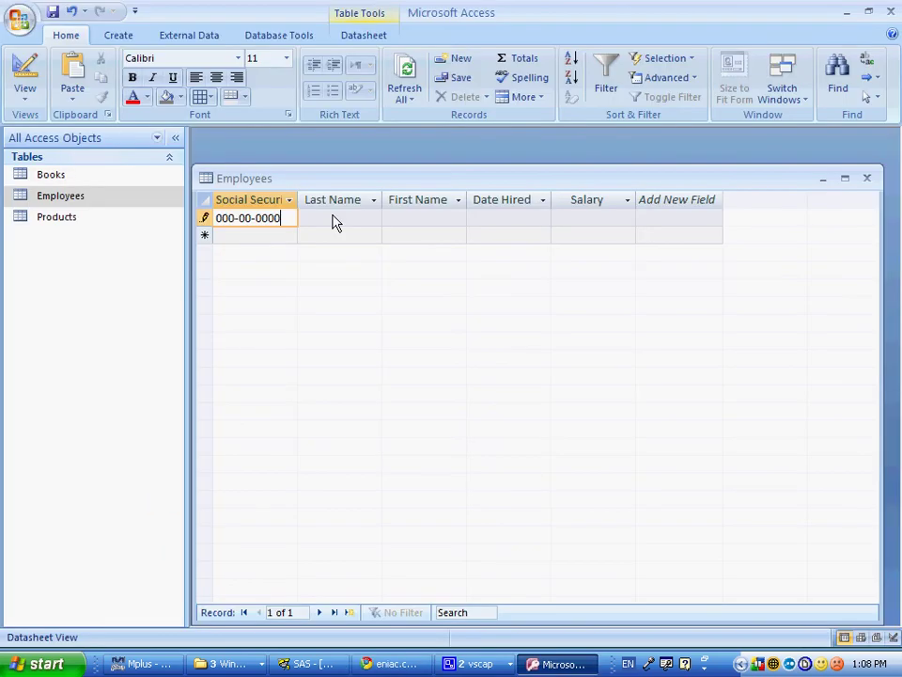
Step: Enter the employee's last and first name, hire date 6/3/2000 and salary 50000
left_click(332, 219)
key("Tab")
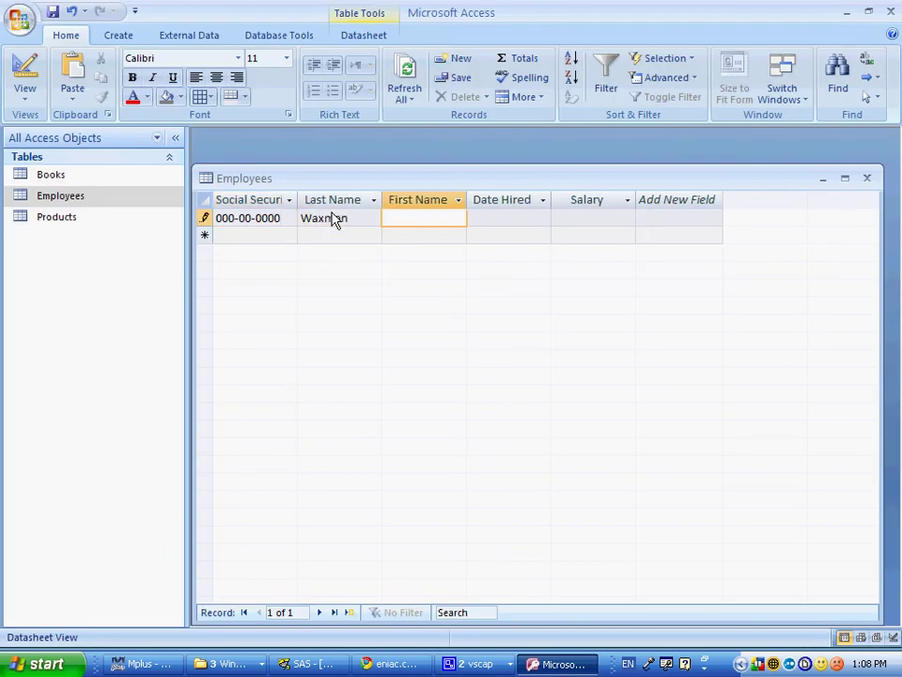
key("Tab")
type("6/3/")
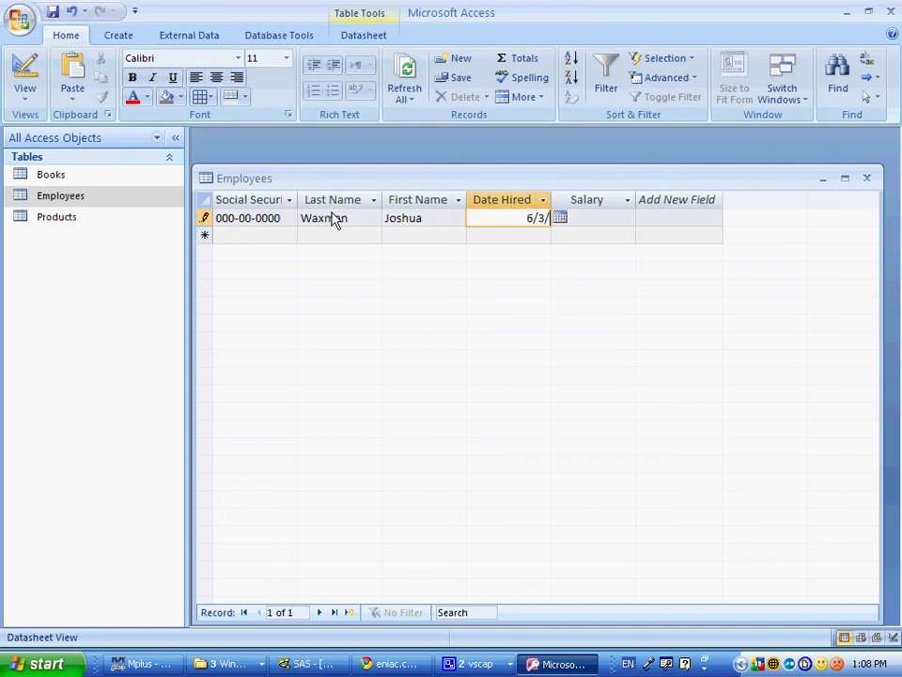
type("200")
key("shift+Home")
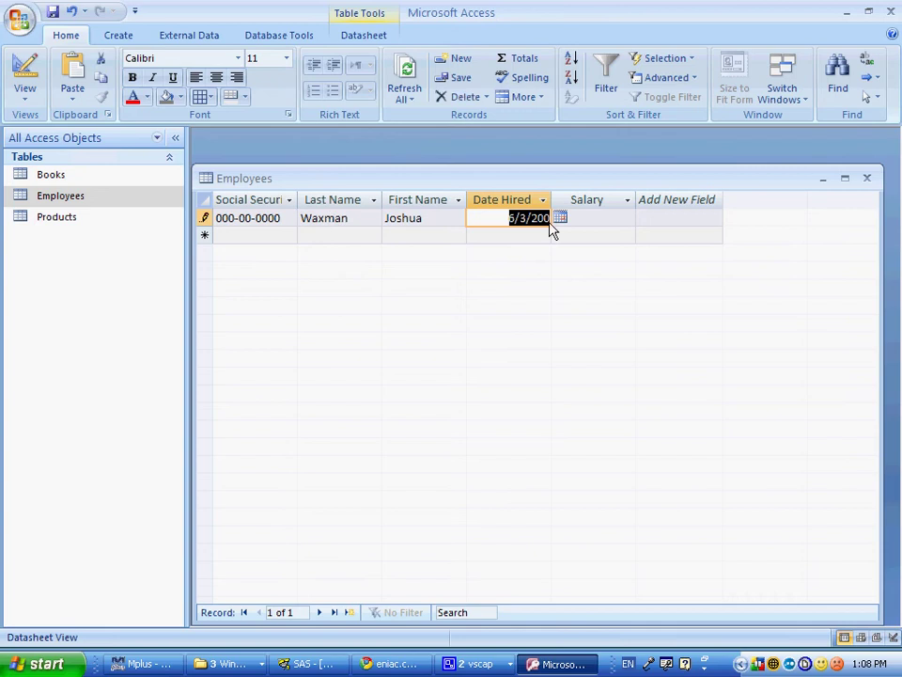
left_click(547, 219)
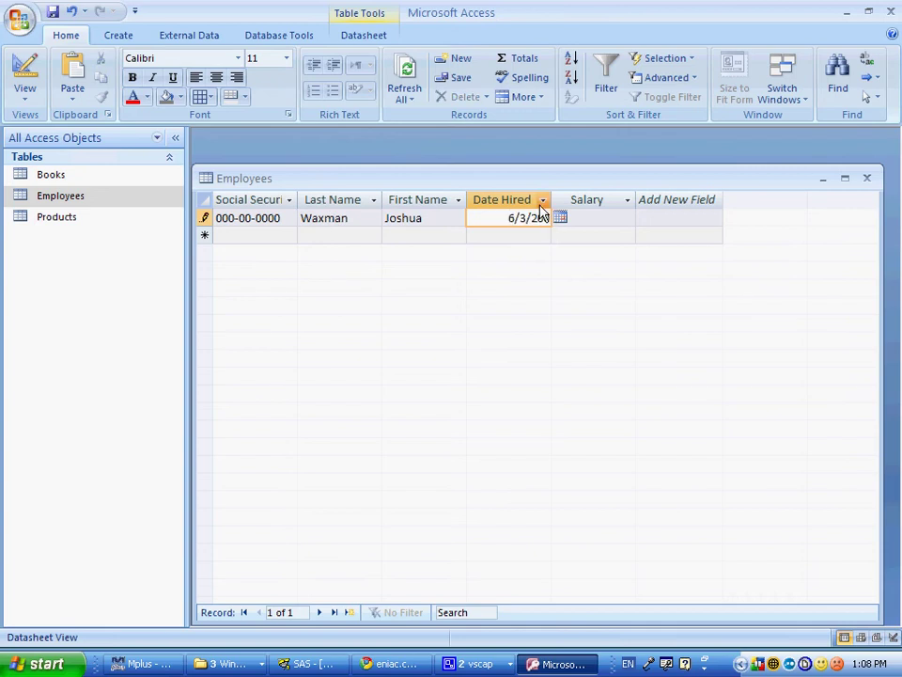
left_click(604, 221)
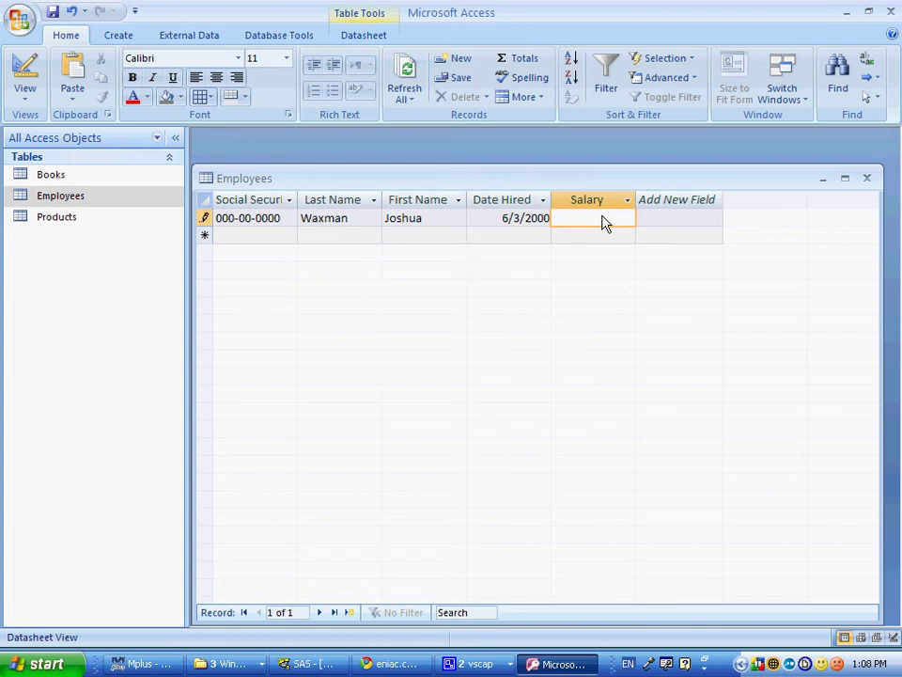
type("50000")
key("Return")
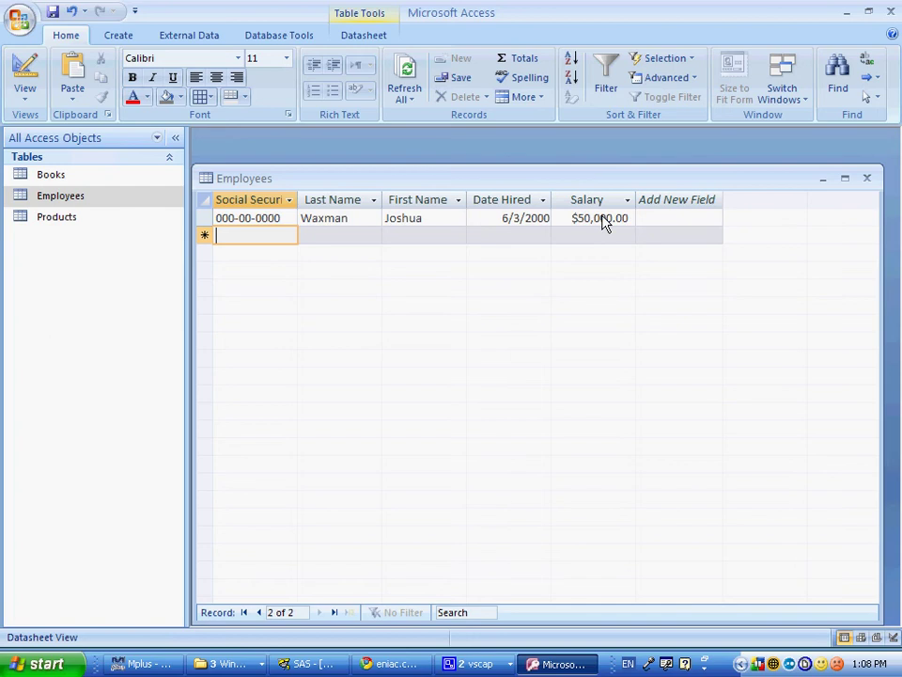
Step: Discard the accidentally started second record and close the Employees table
type("111-__-____")
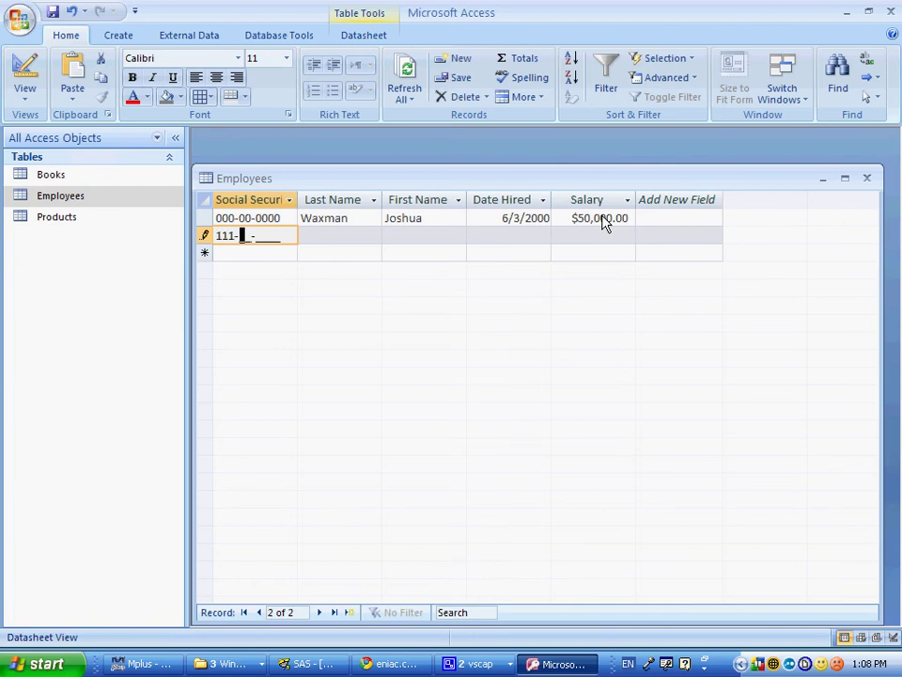
key("Escape")
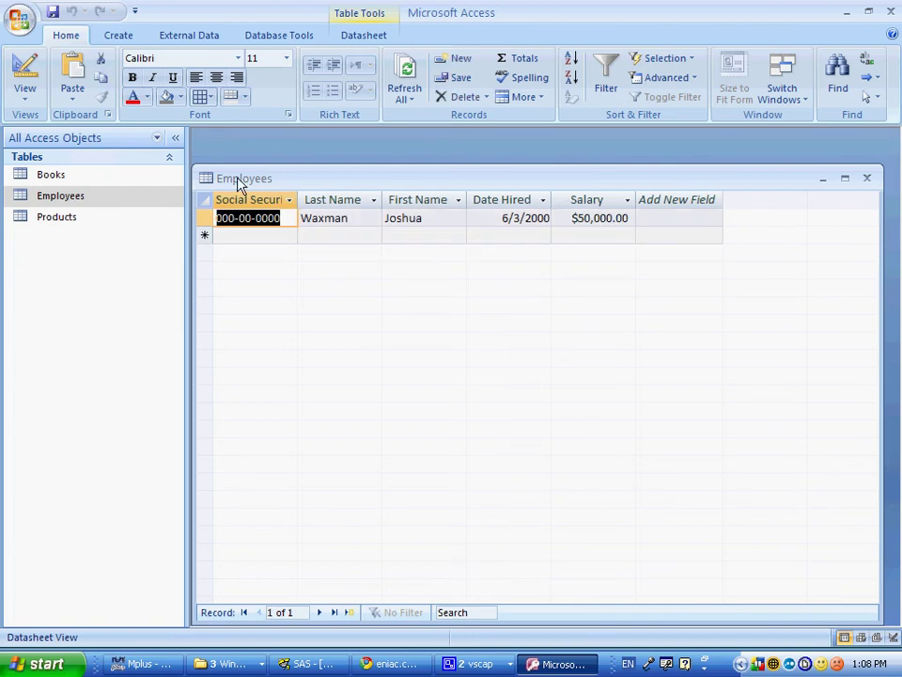
key("ctrl+w")
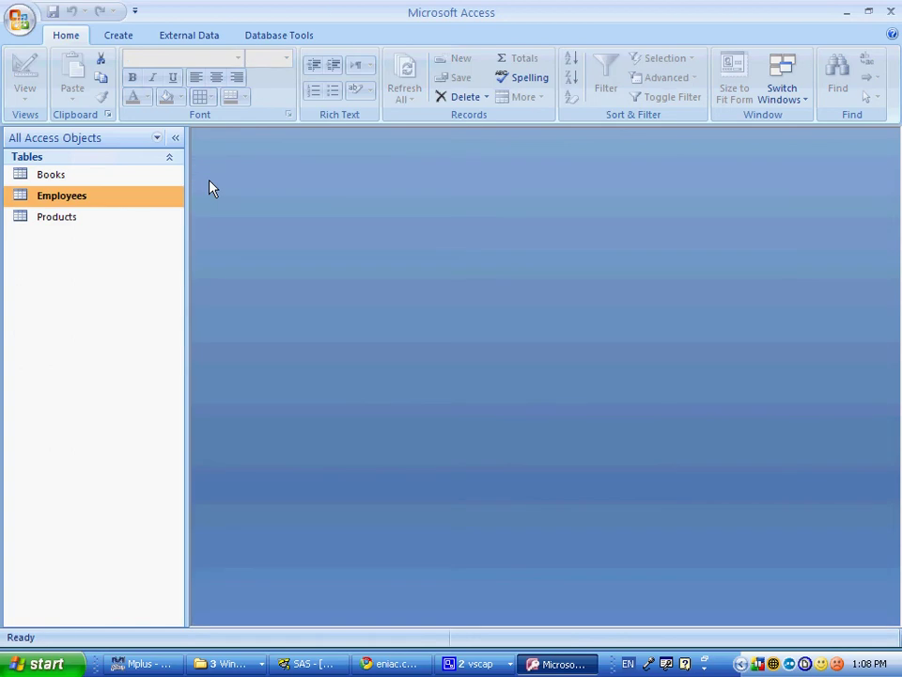
key("alt+Tab")
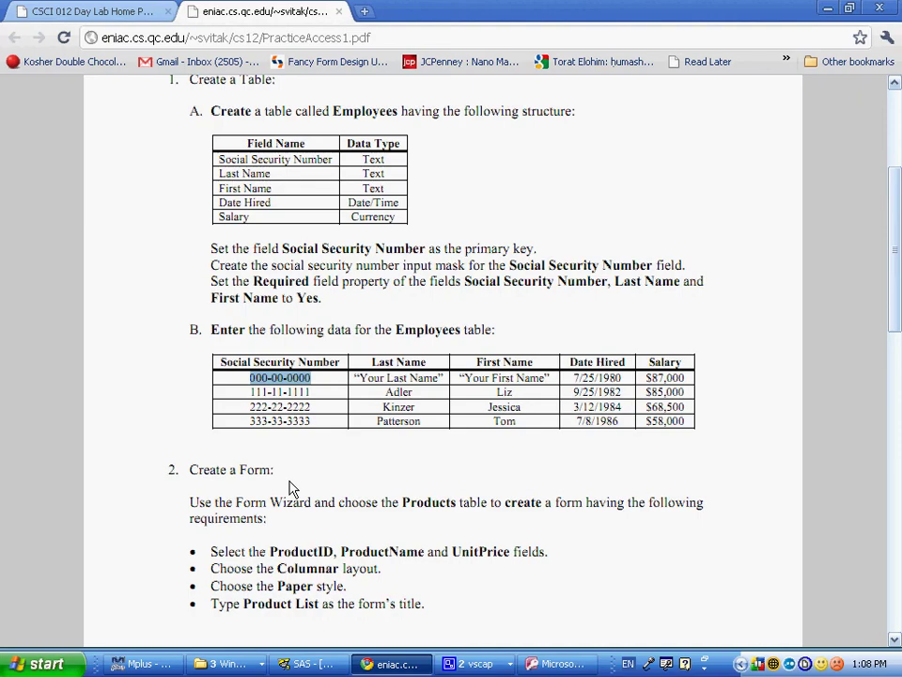
left_click_drag(232, 502, 221, 501)
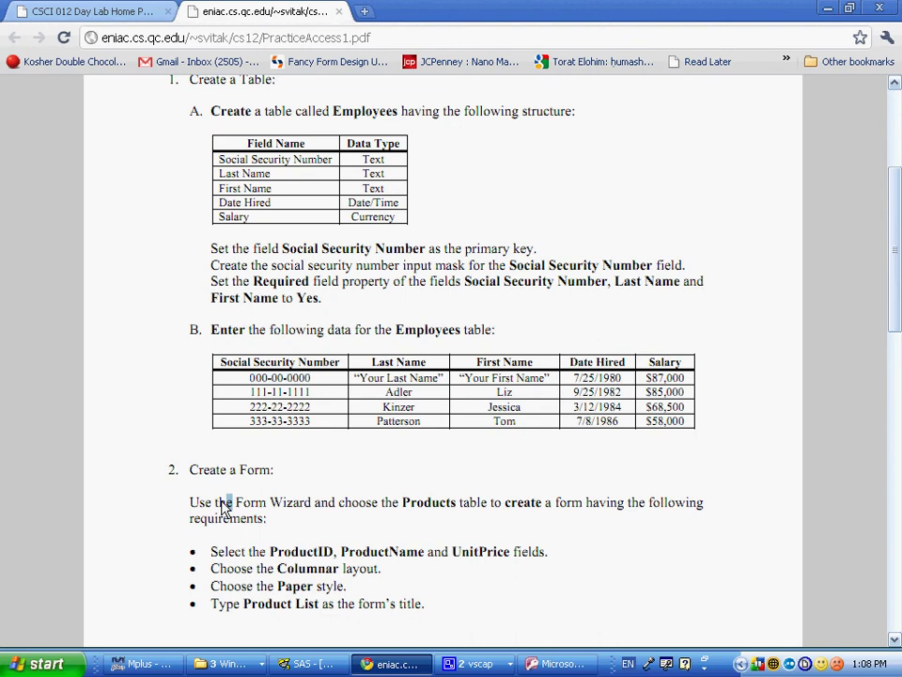
scroll(212, 491, "down", 2)
key("alt+Tab")
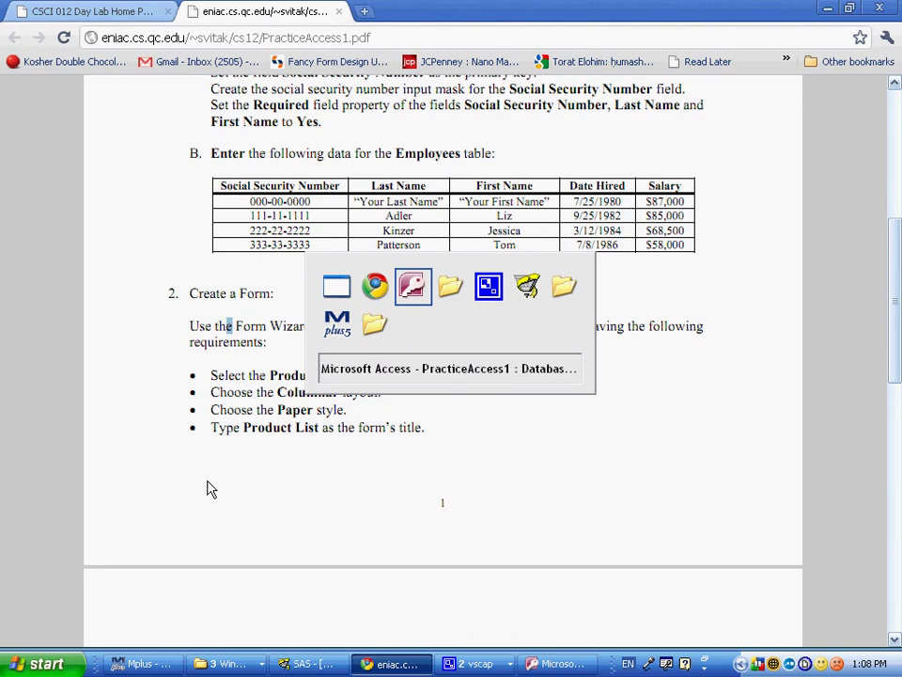
key("Escape")
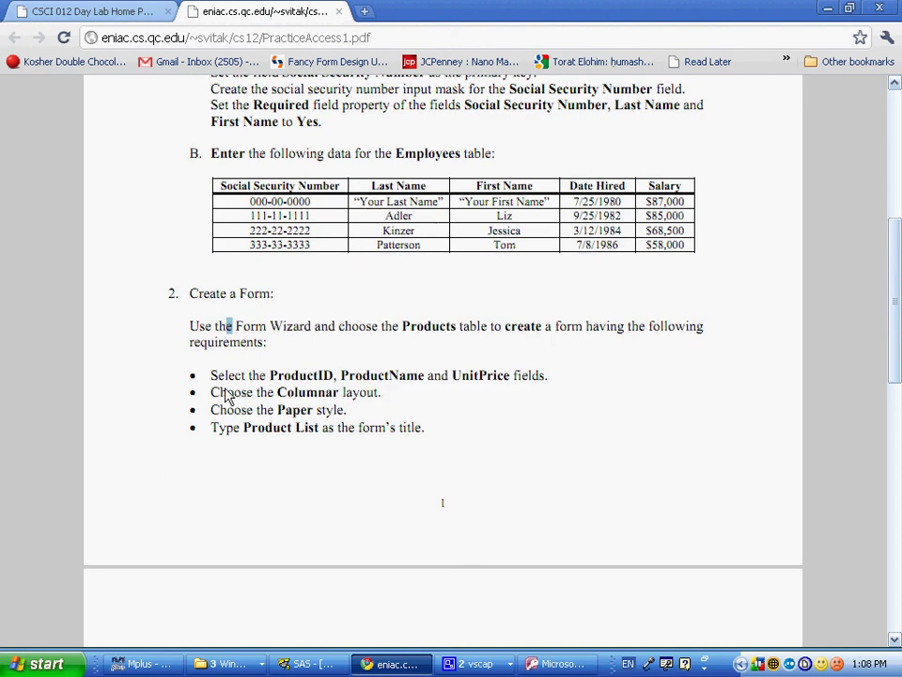
left_click(209, 380)
left_click_drag(211, 381, 334, 383)
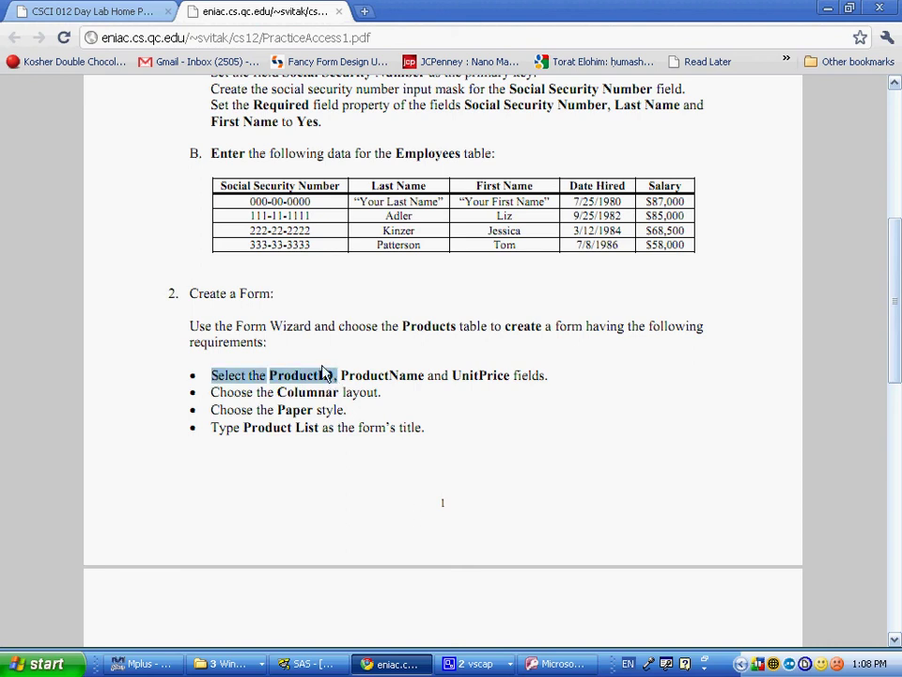
key("alt+Tab")
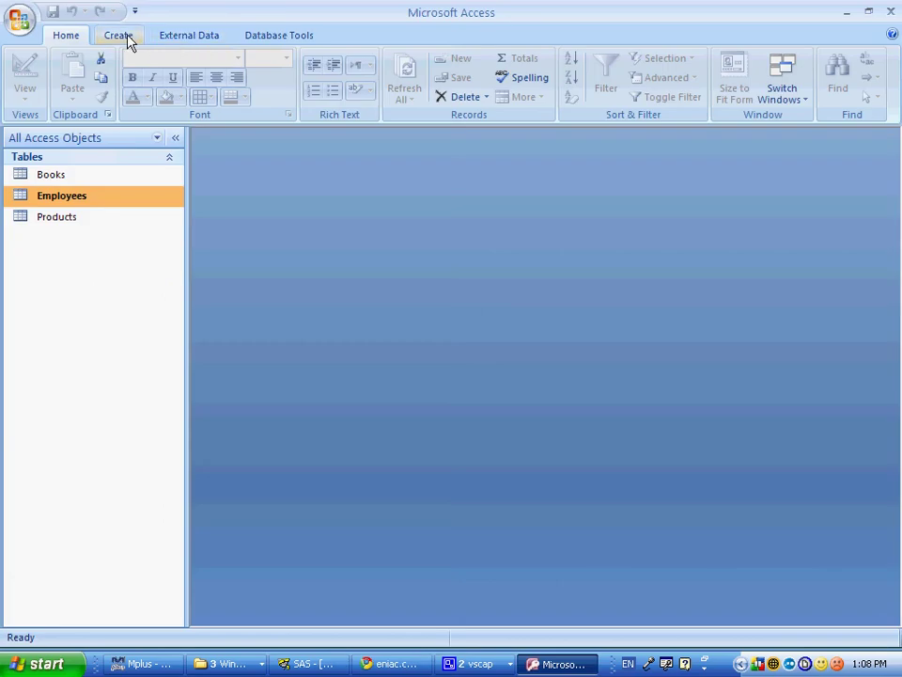
Step: Start the Form Wizard from the Create tab's More Forms list
left_click(118, 35)
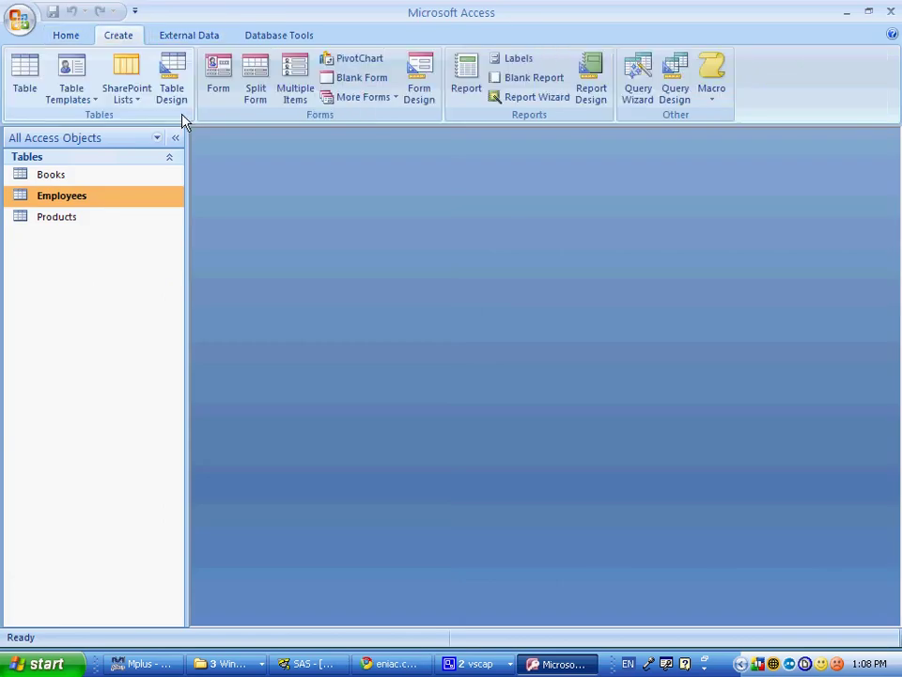
key("alt+Tab")
key("alt+Tab")
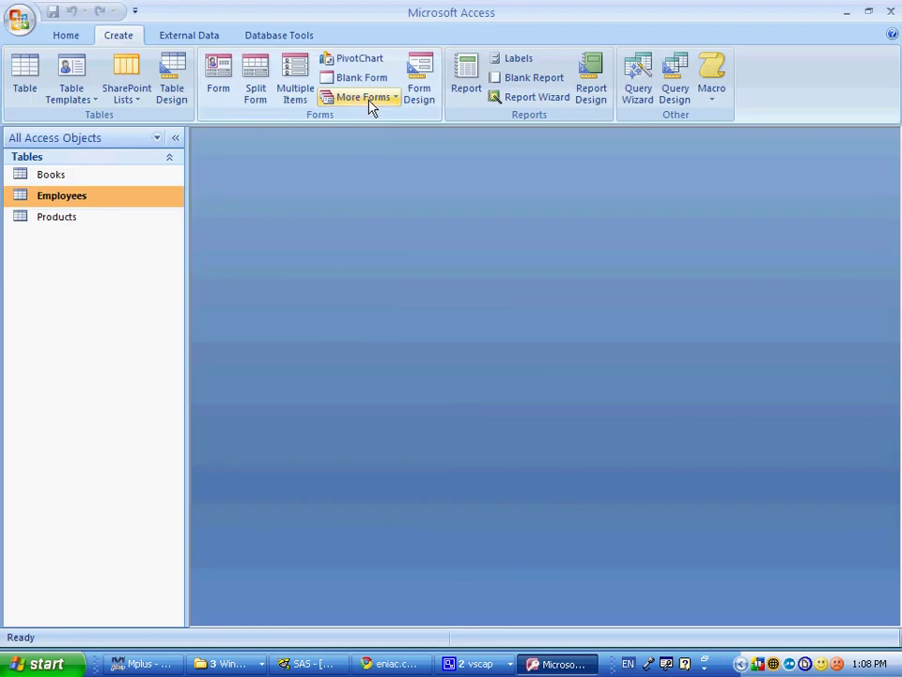
left_click(371, 98)
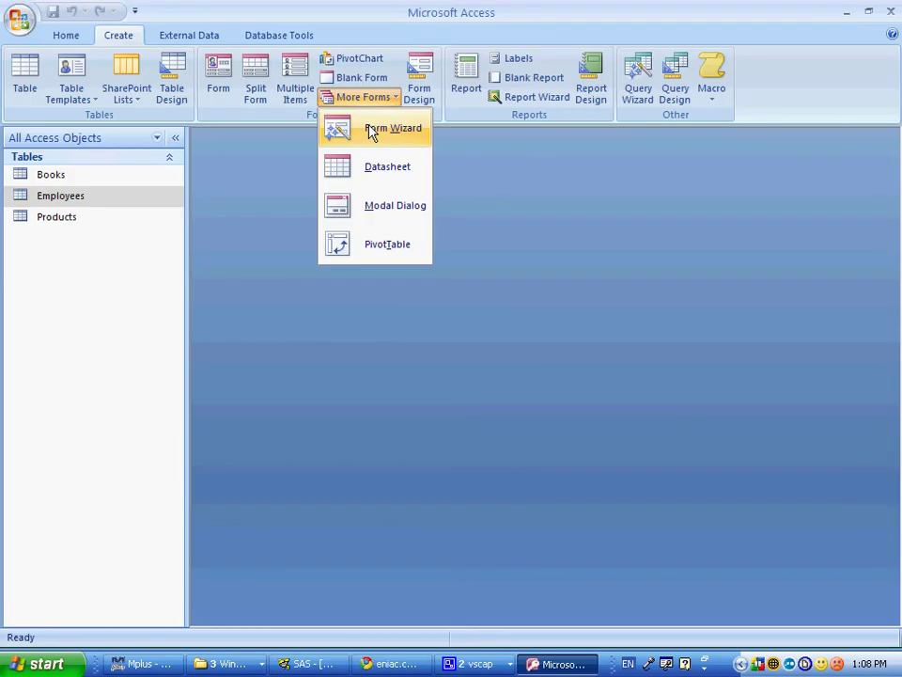
left_click(372, 132)
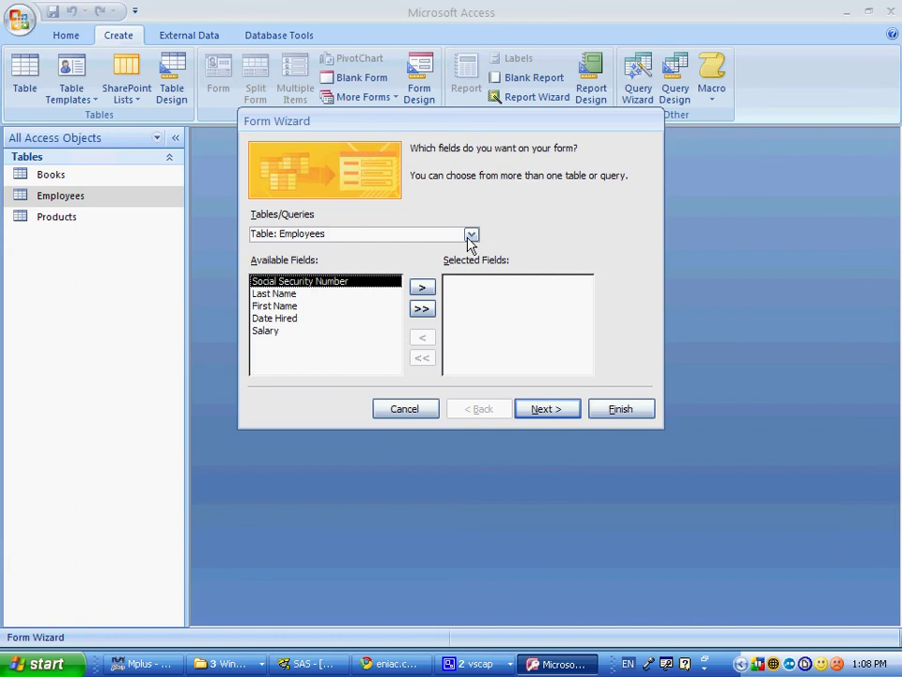
Step: Choose the Products table and add ProductID, ProductName and UnitPrice to the form
key("alt+Tab")
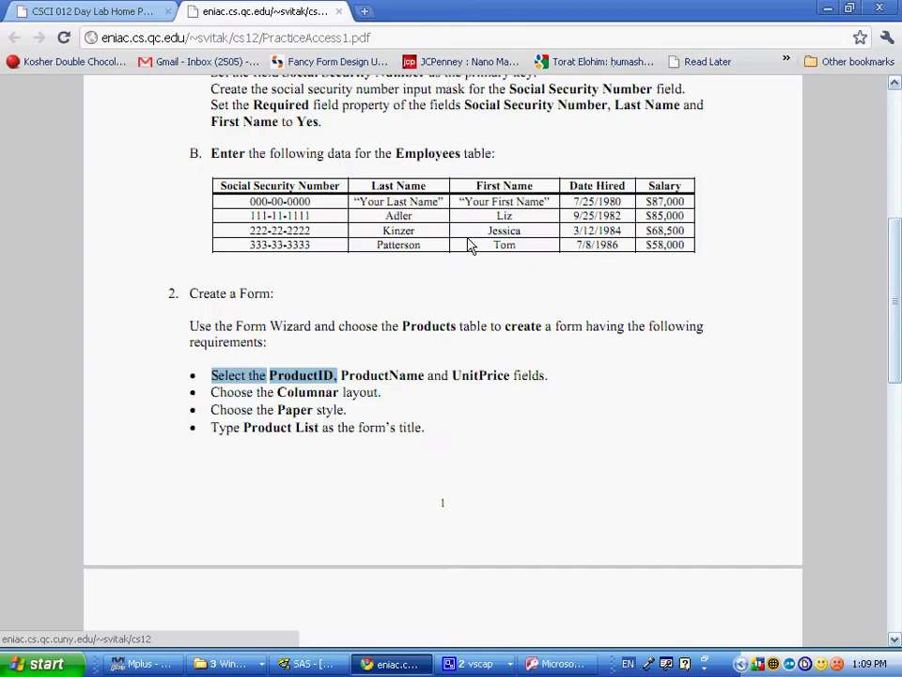
key("alt+Tab")
left_click(472, 235)
left_click(387, 273)
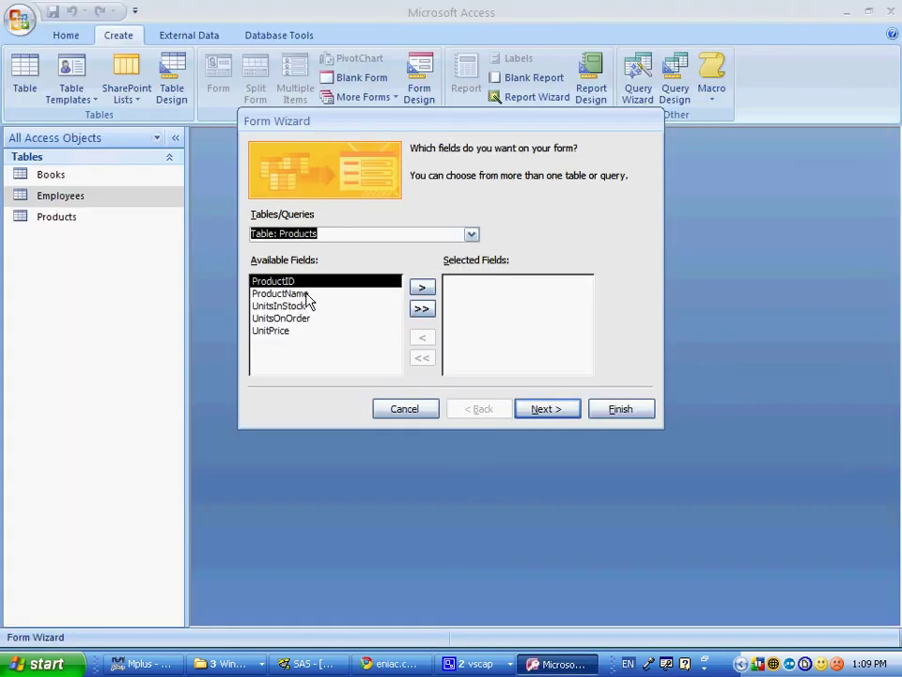
key("alt+Tab")
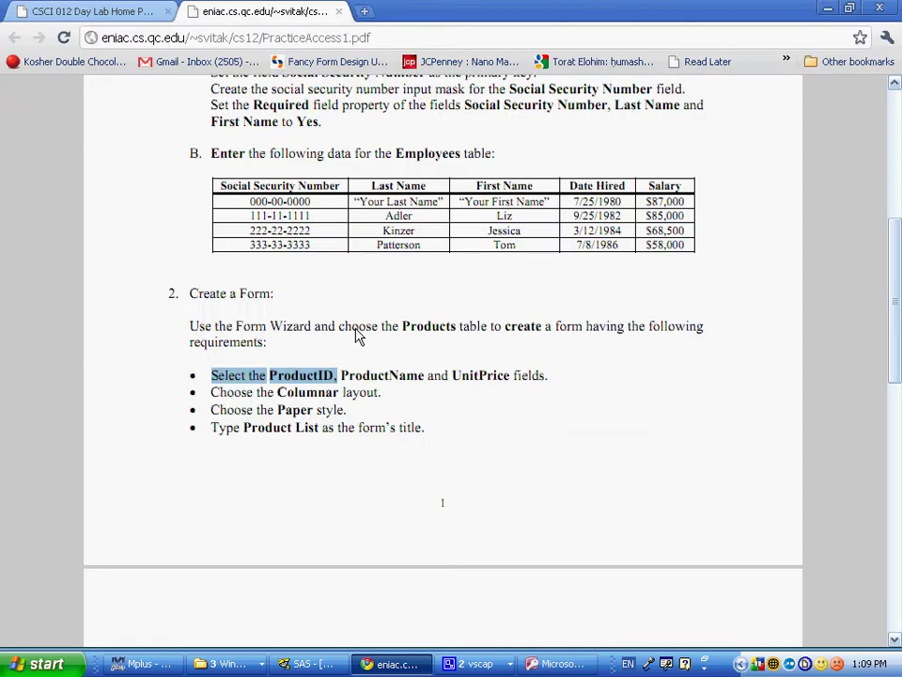
key("alt+Tab")
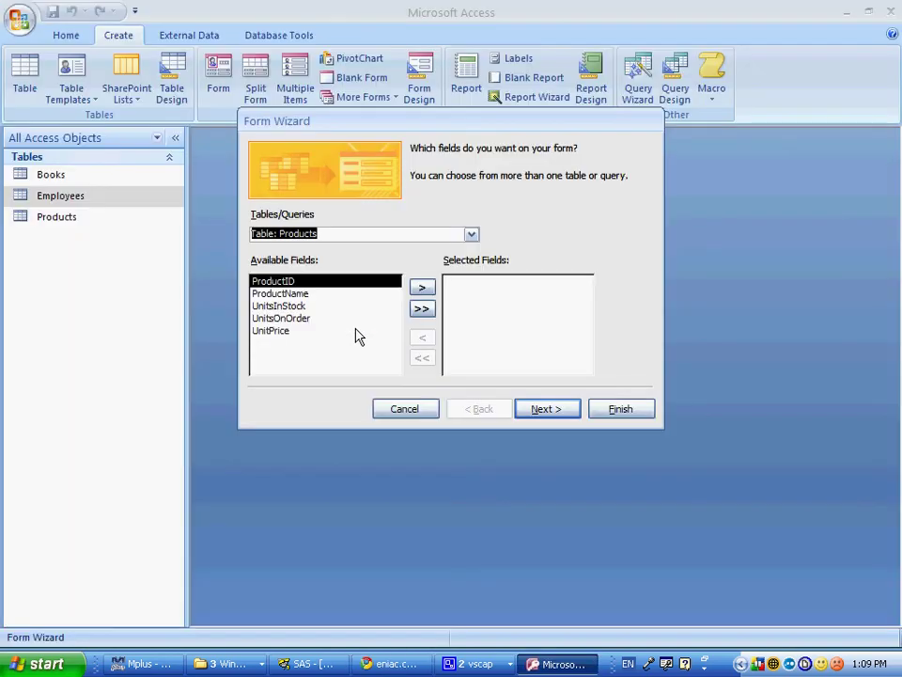
double_click(282, 293)
double_click(282, 284)
left_click(282, 303)
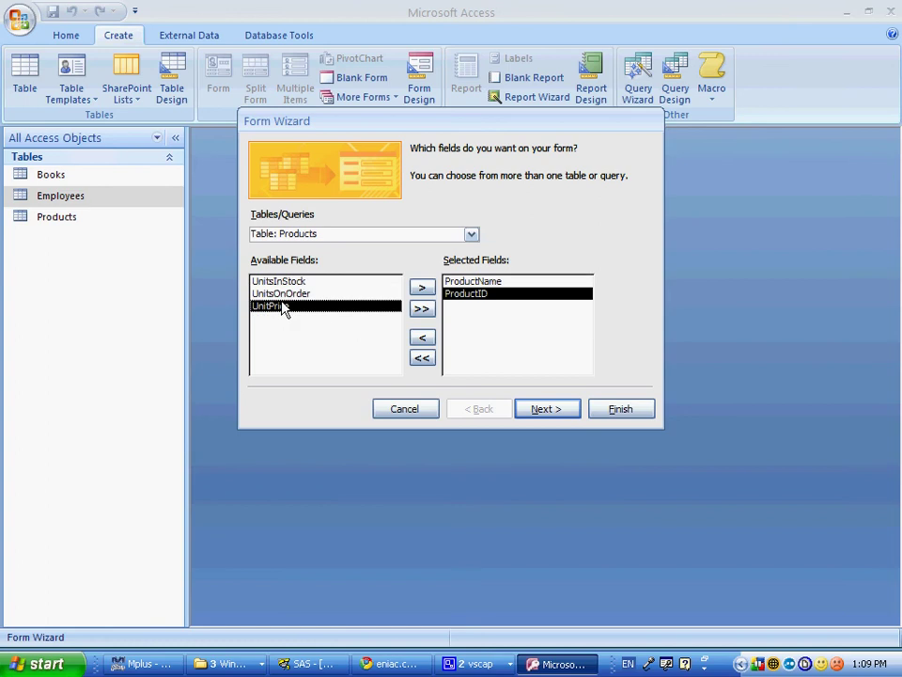
Step: Finish the form as Columnar, Paper style, titled Product List, then close it
left_click(548, 410)
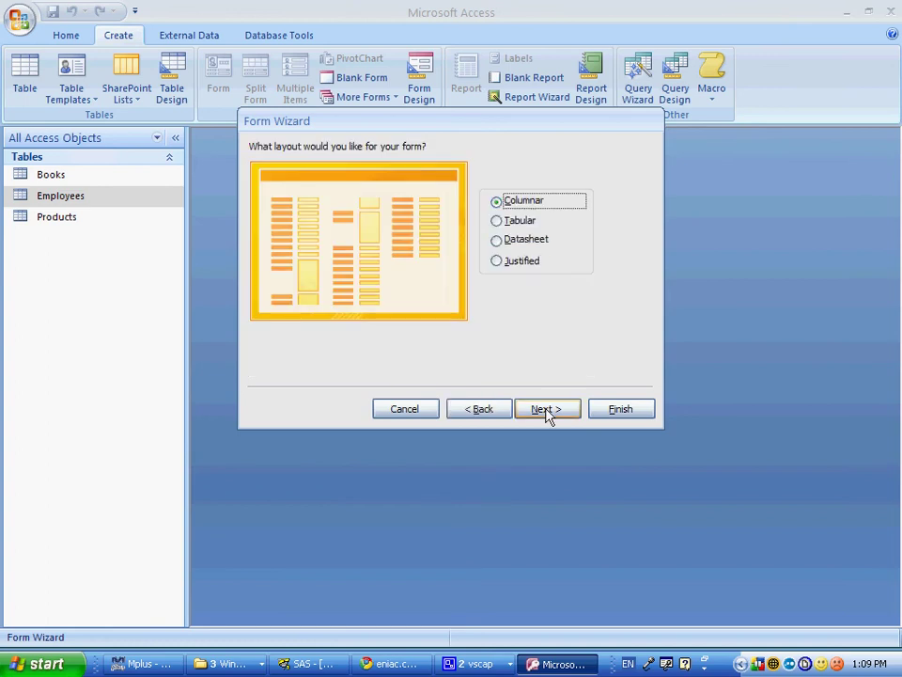
left_click(547, 411)
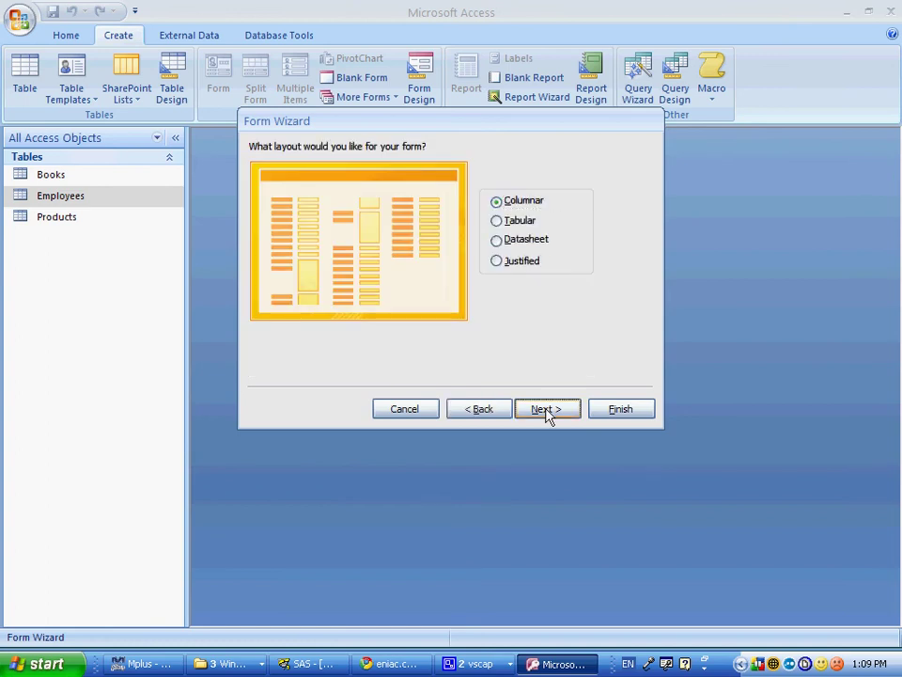
left_click(547, 410)
key("alt+Tab")
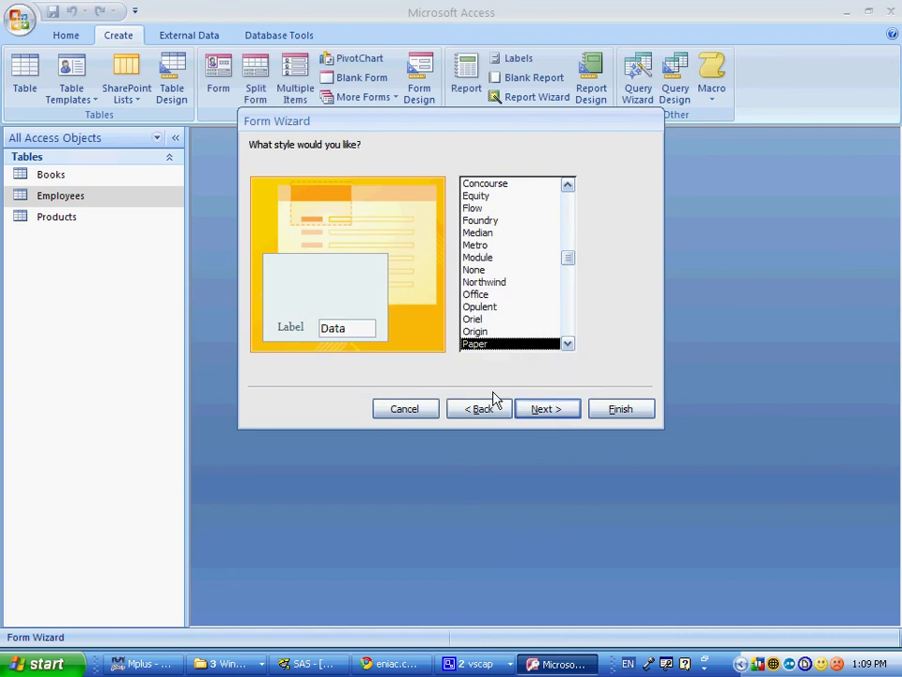
left_click(526, 405)
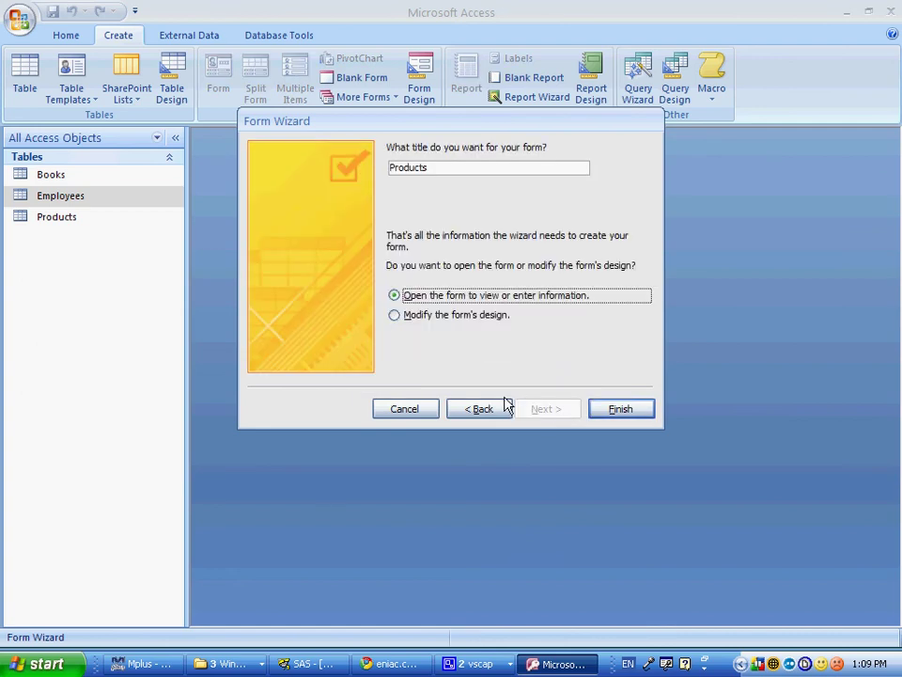
key("alt+Tab")
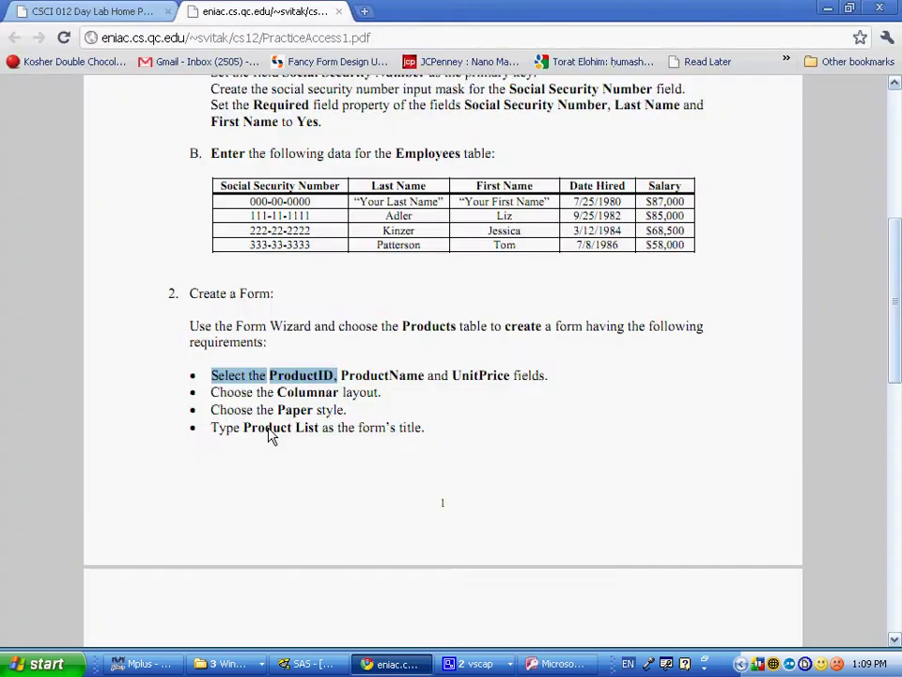
key("alt+Tab")
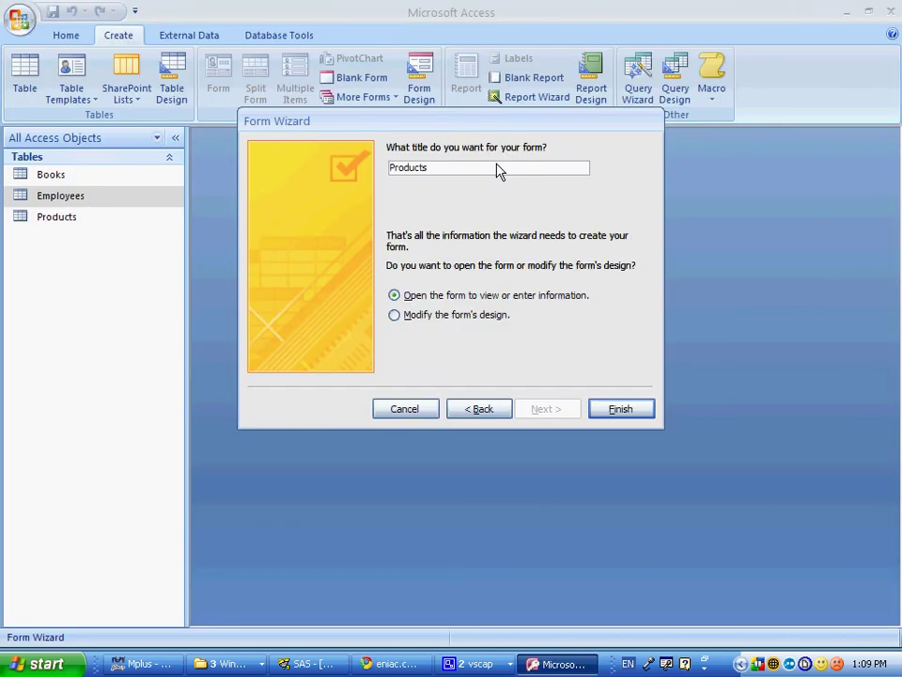
key("BackSpace")
type("List")
left_click(634, 412)
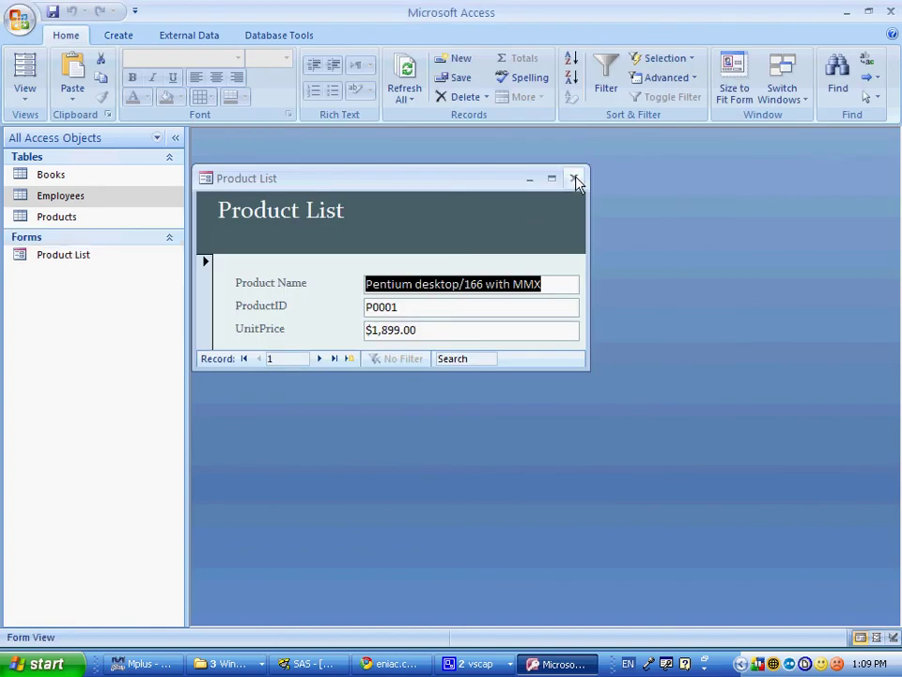
left_click(574, 178)
Step: Scroll the instructions PDF to section 3, Create a Report, then return to Access
key("alt+Tab")
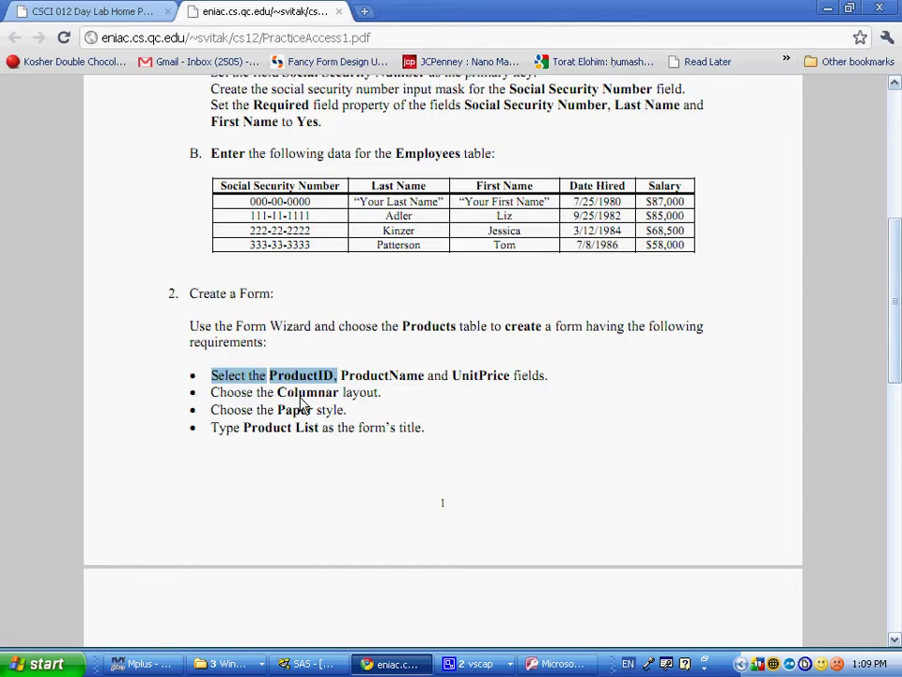
scroll(303, 404, "down", 4)
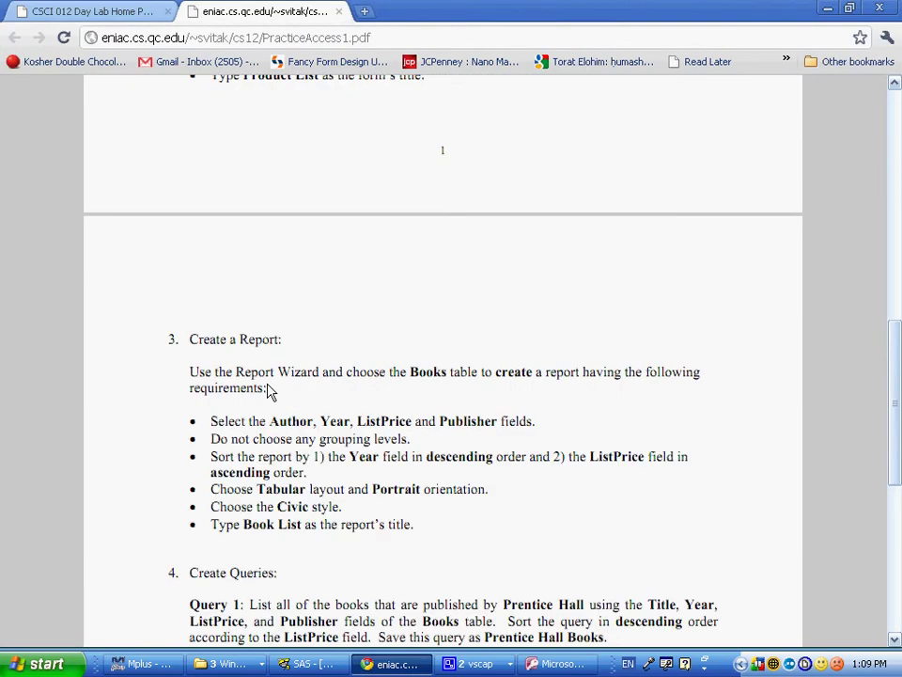
key("alt+Tab")
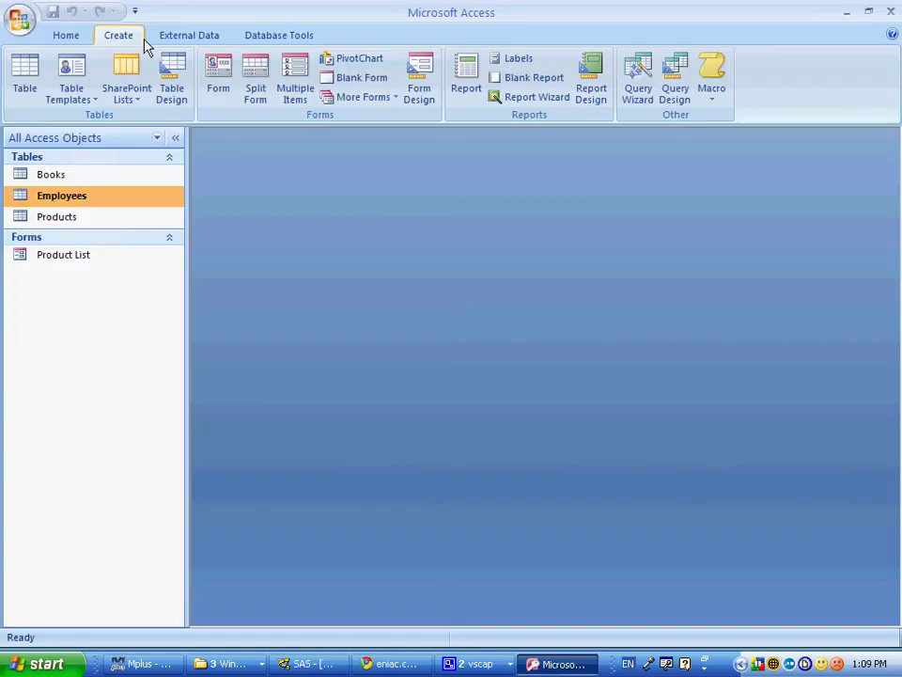
Step: Start the Report Wizard on the Books table with Author, Year, ListPrice and Publisher fields
left_click(532, 96)
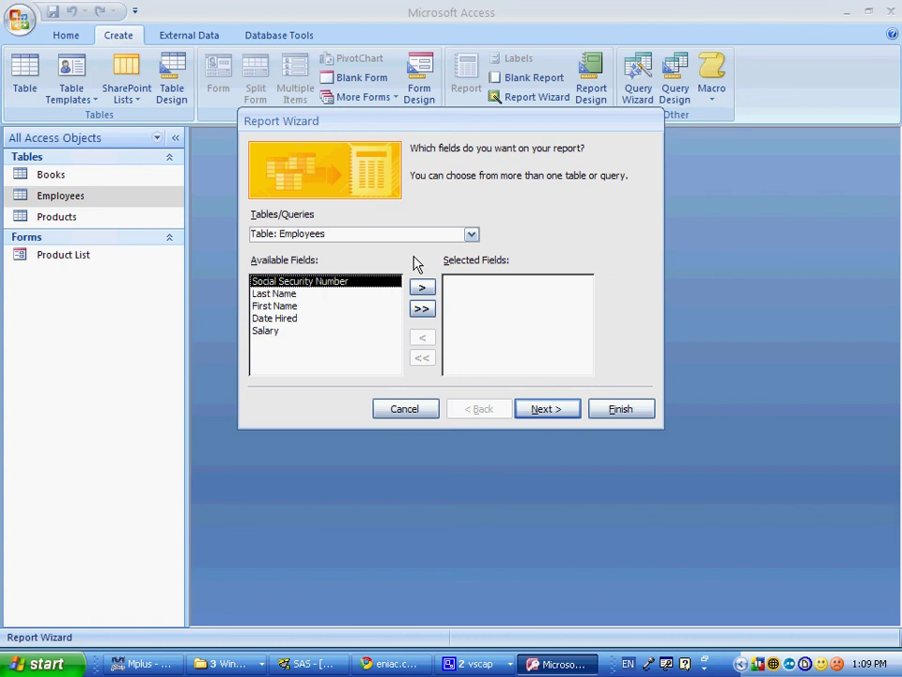
key("alt+Tab")
key("alt+Tab")
left_click(471, 233)
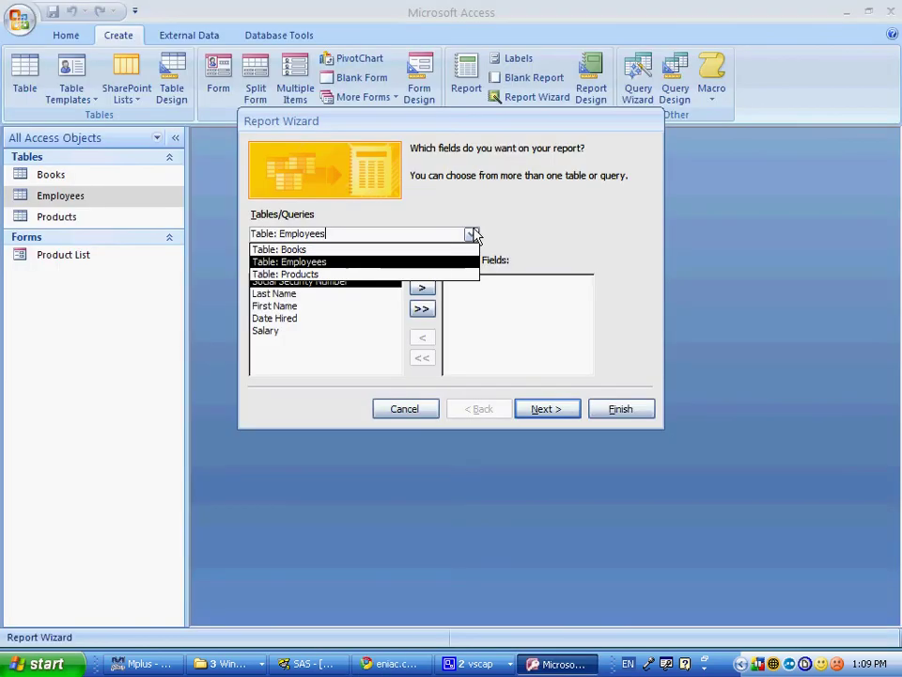
left_click(301, 250)
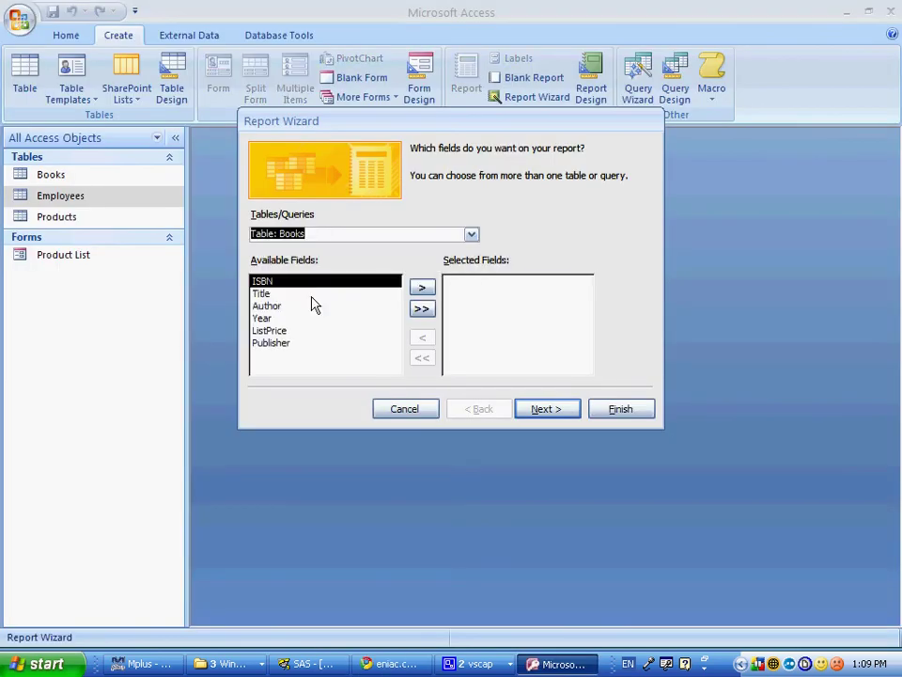
key("alt+Tab")
key("alt+Tab")
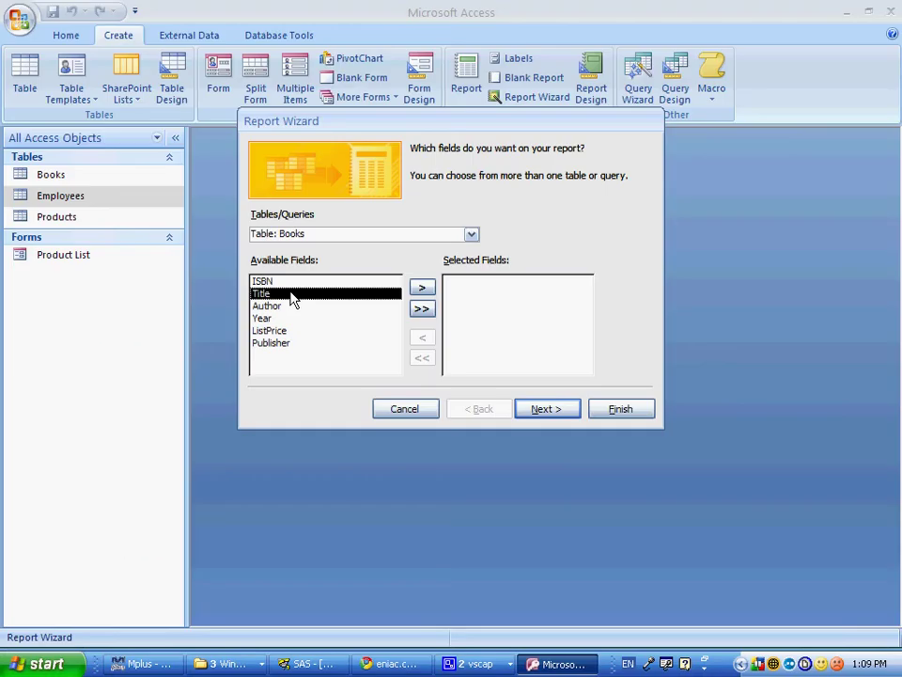
double_click(290, 306)
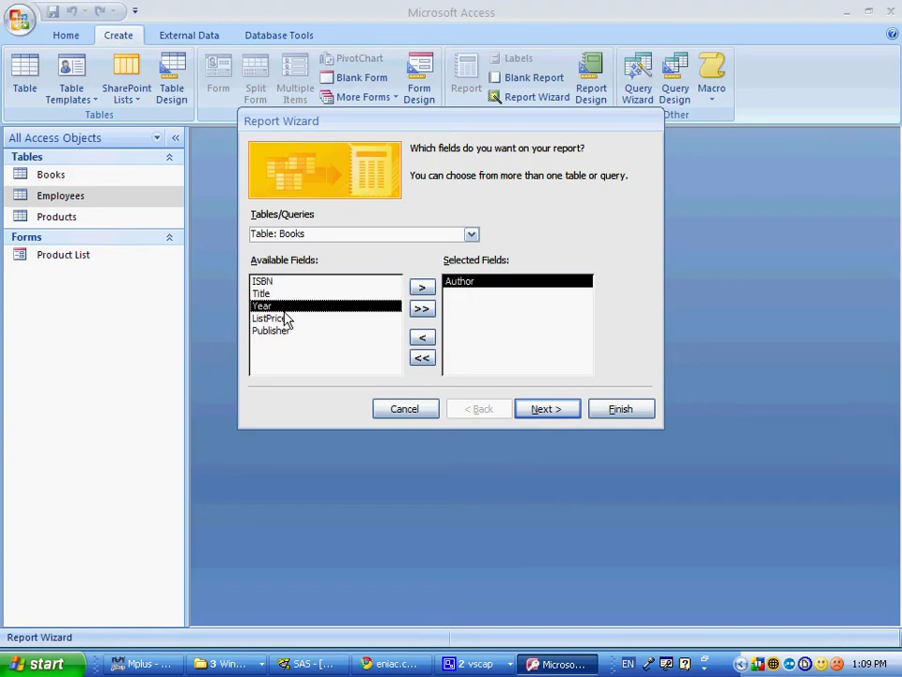
double_click(286, 314)
double_click(286, 314)
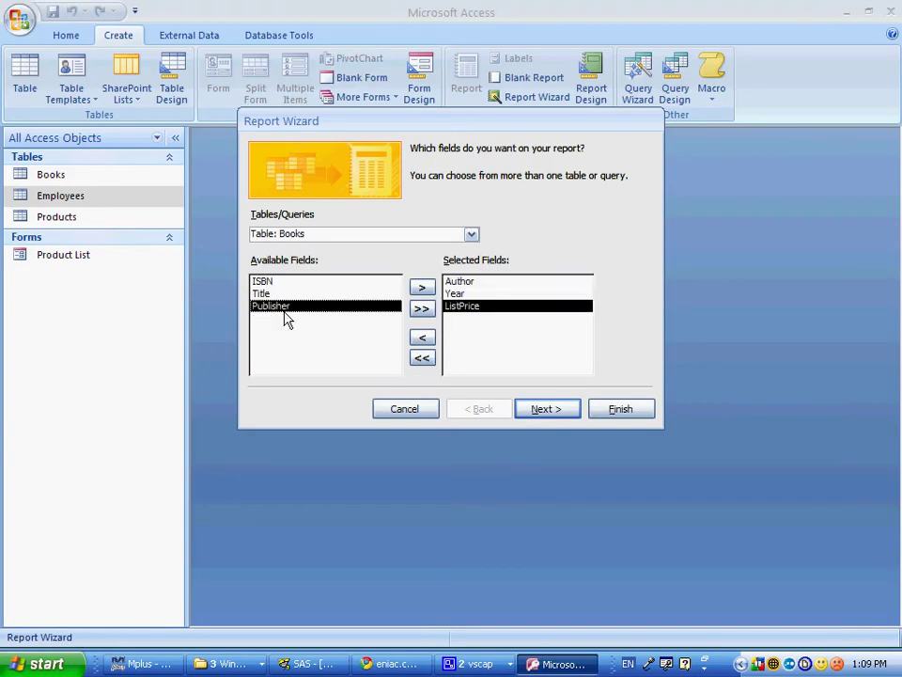
double_click(286, 314)
left_click(547, 409)
Step: Skip grouping and sort by Year, then ListPrice descending
key("alt+Tab")
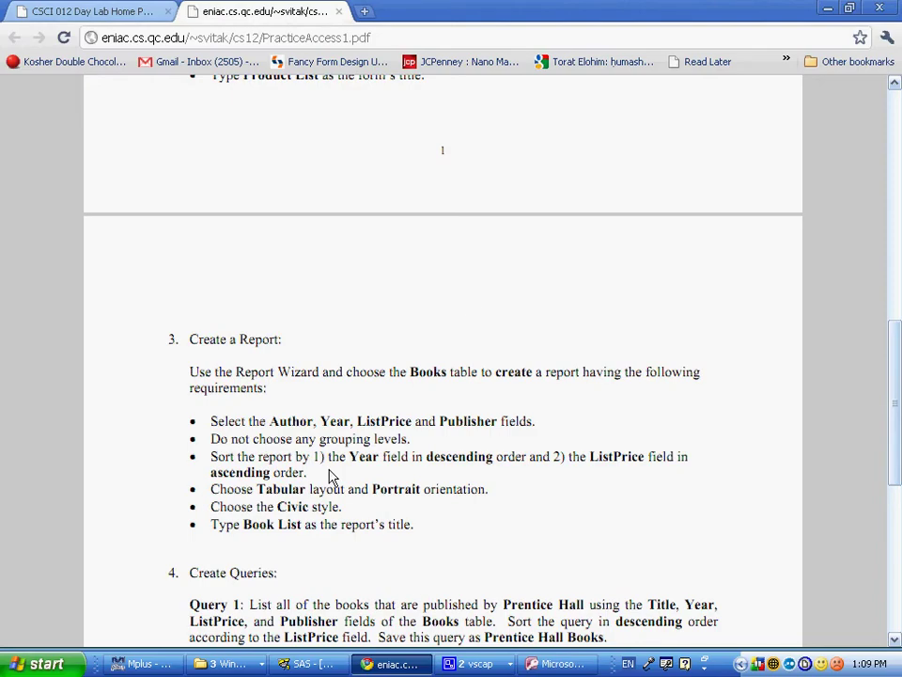
key("alt+Tab")
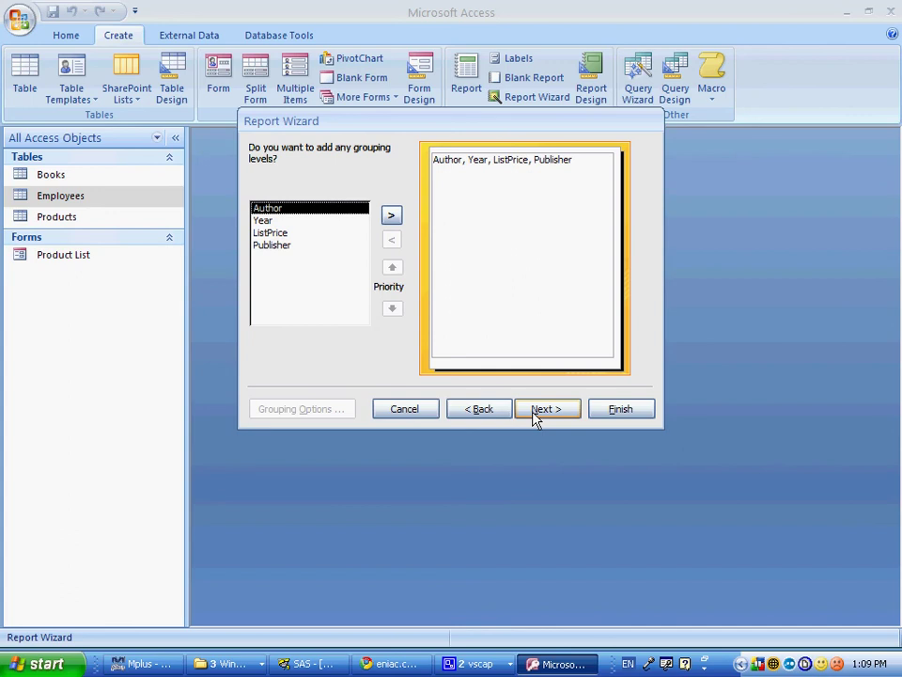
left_click(546, 409)
key("alt+Tab")
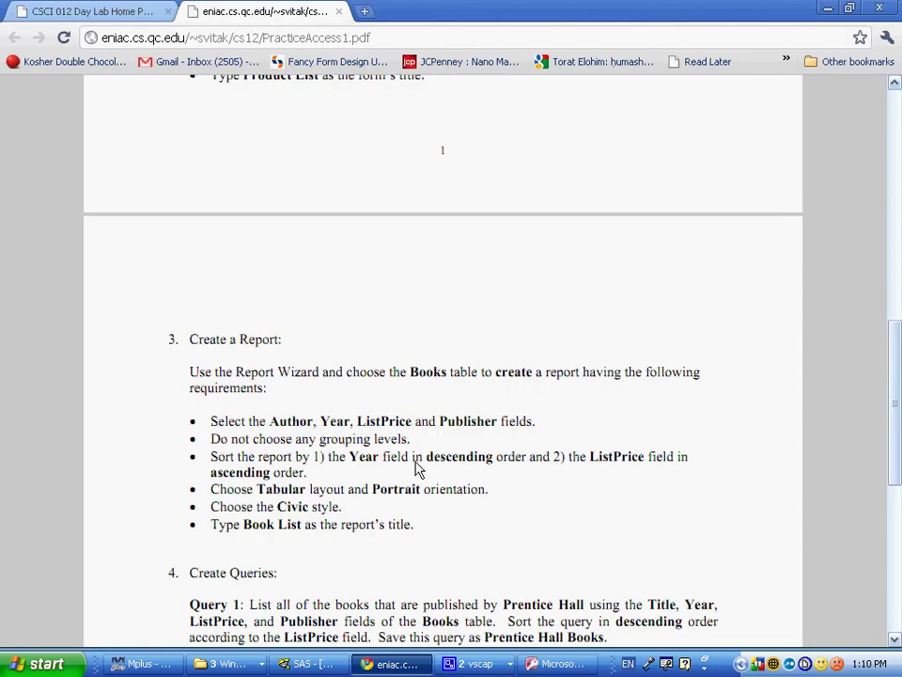
key("alt+Tab")
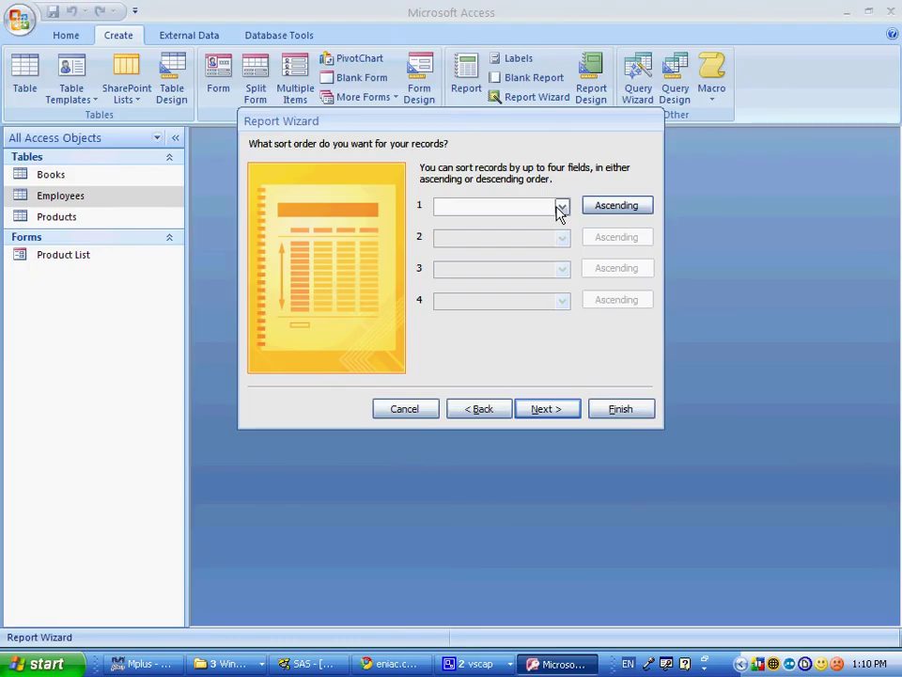
left_click(561, 208)
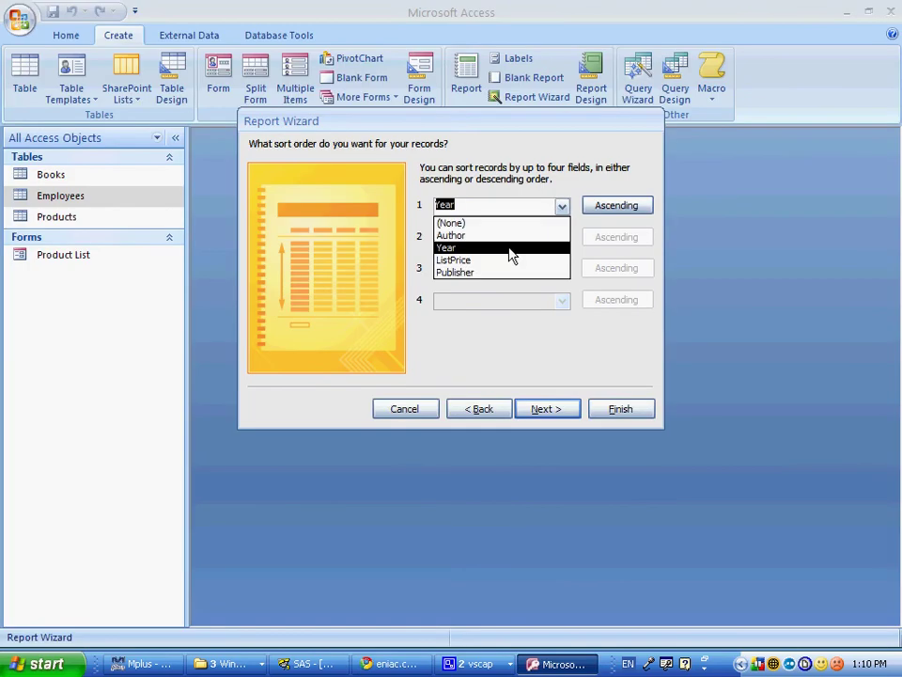
left_click(512, 248)
left_click(563, 238)
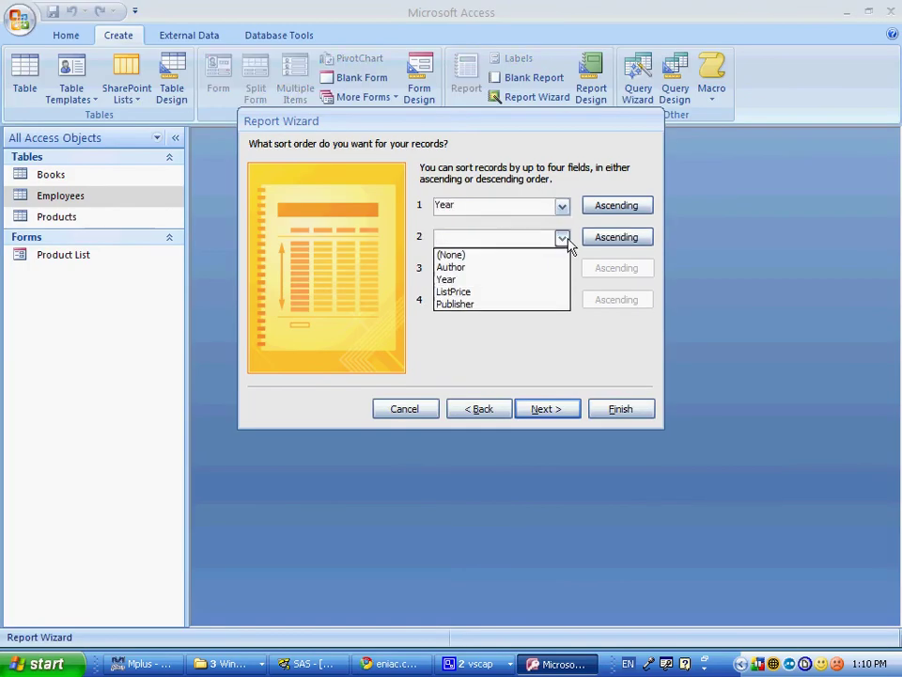
left_click(523, 292)
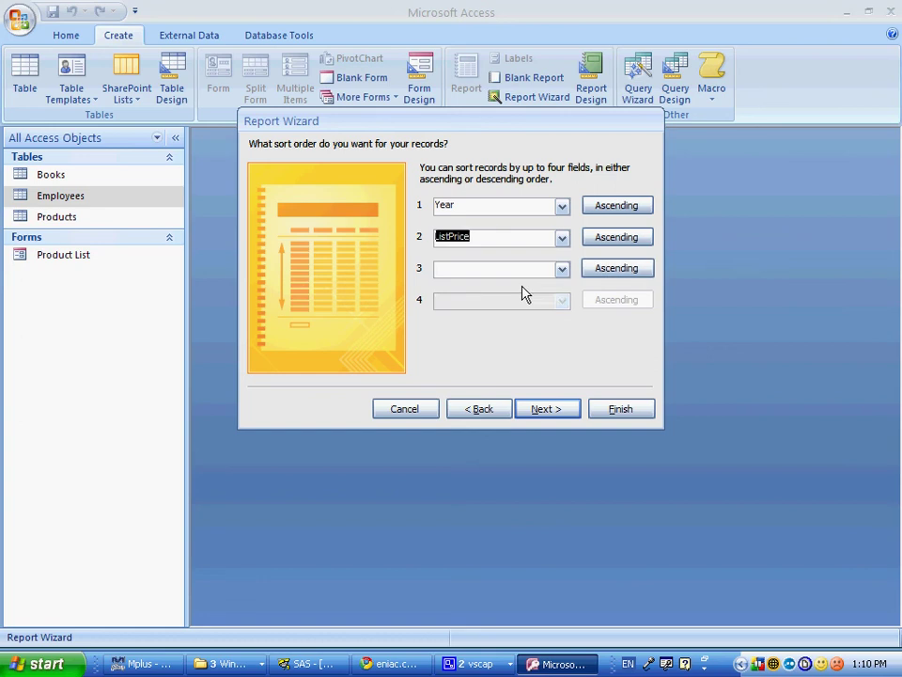
left_click(602, 239)
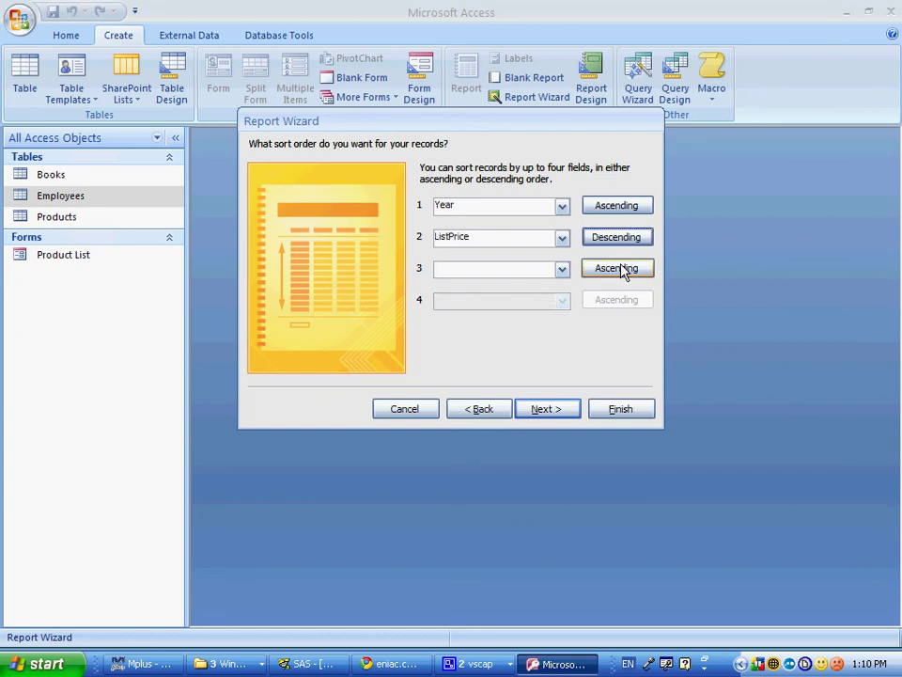
left_click(562, 414)
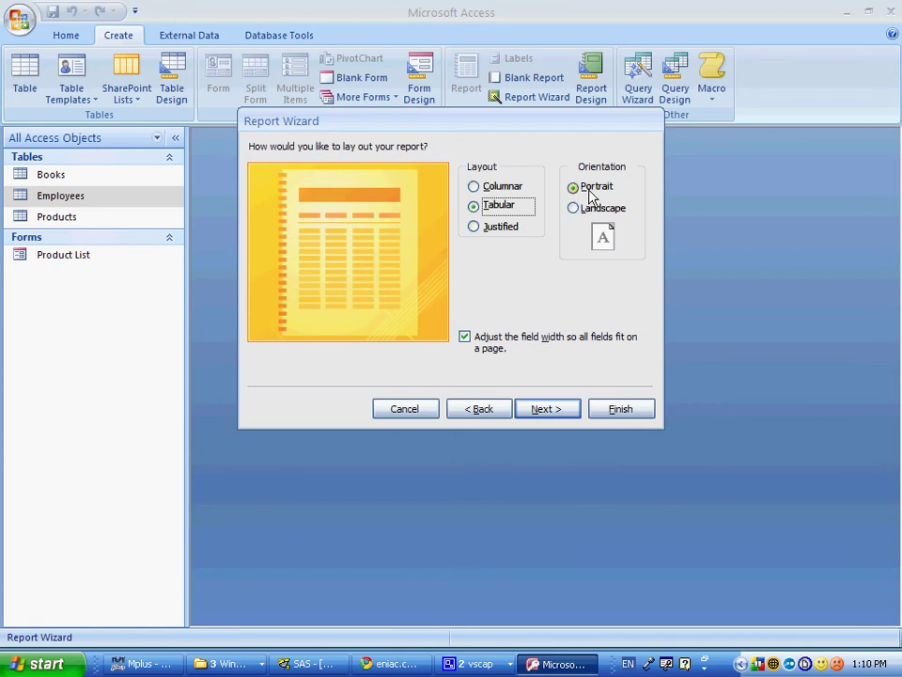
Step: Keep Tabular portrait layout, choose Civic style, title it Book List, and preview
left_click(560, 412)
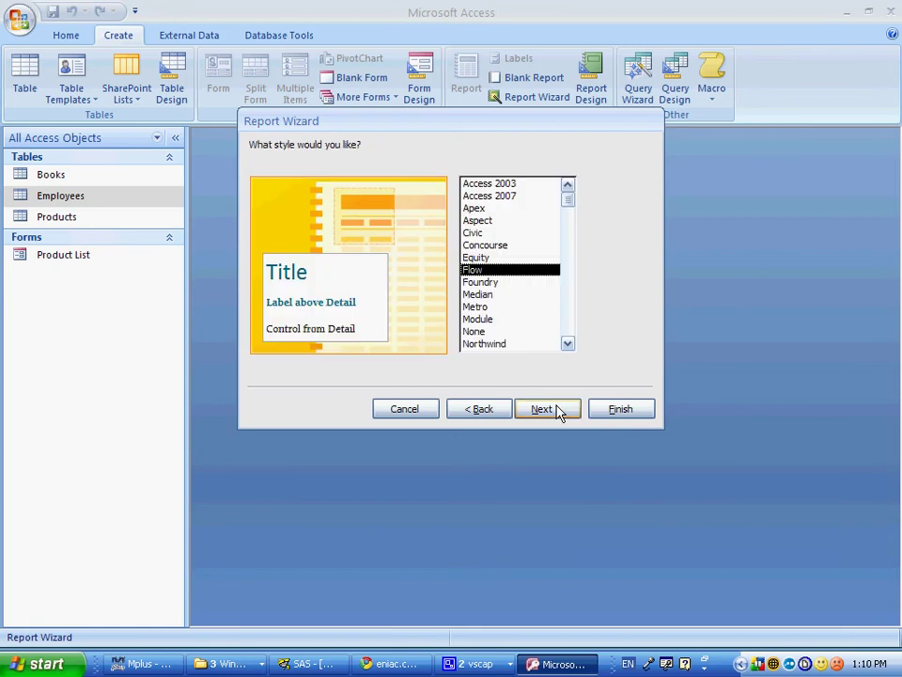
key("alt+Tab")
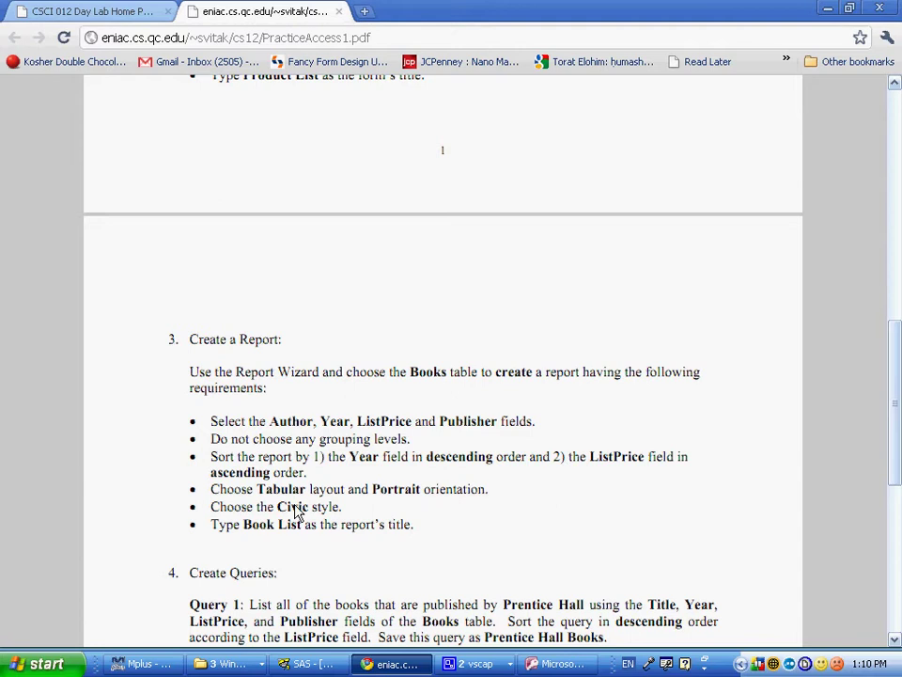
key("alt+Tab")
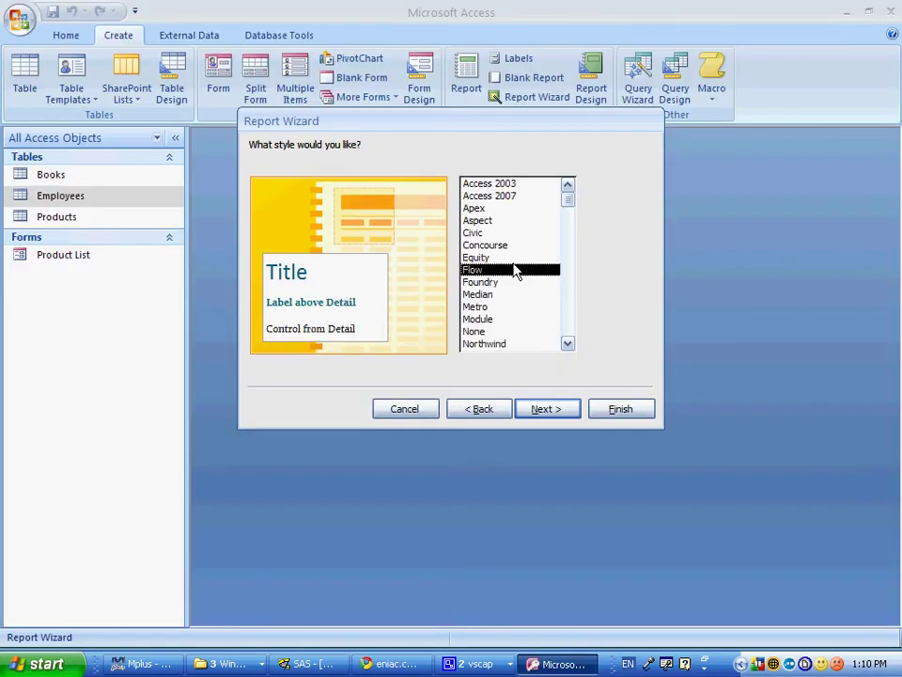
left_click(508, 233)
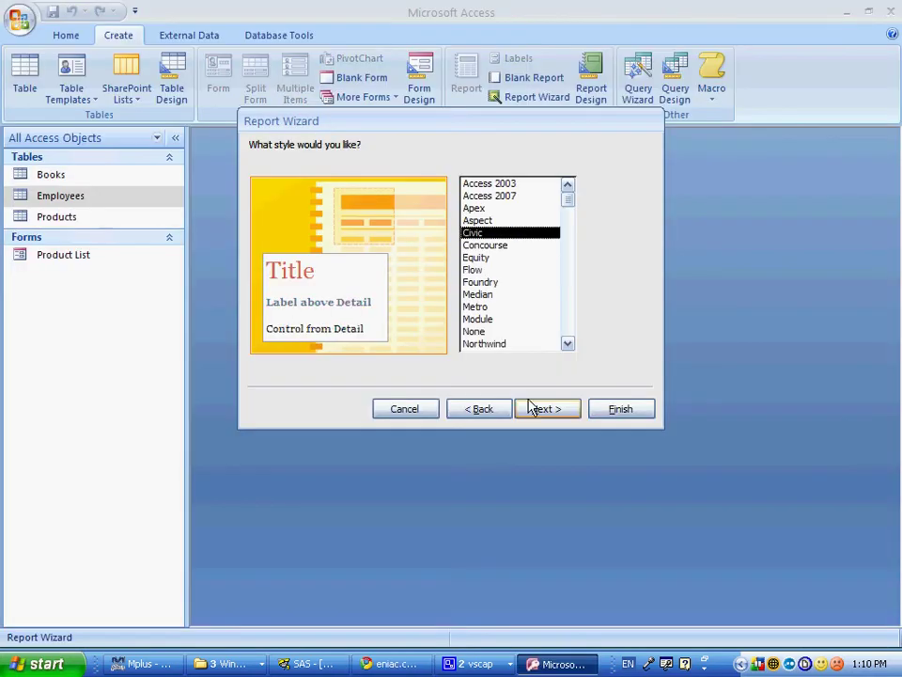
key("alt+Tab")
key("alt+Tab")
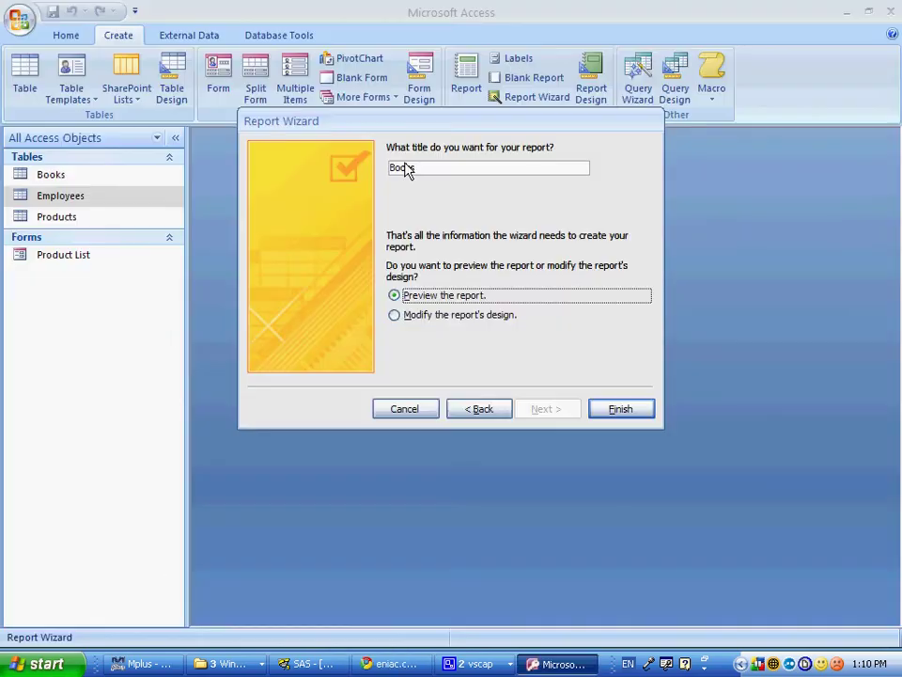
left_click(425, 170)
key("BackSpace")
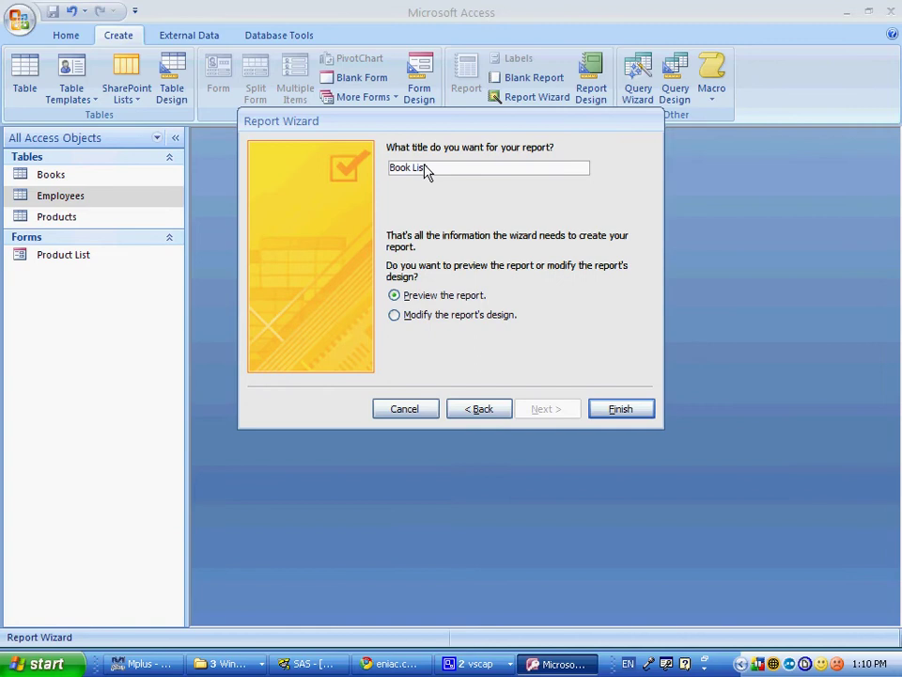
left_click(621, 409)
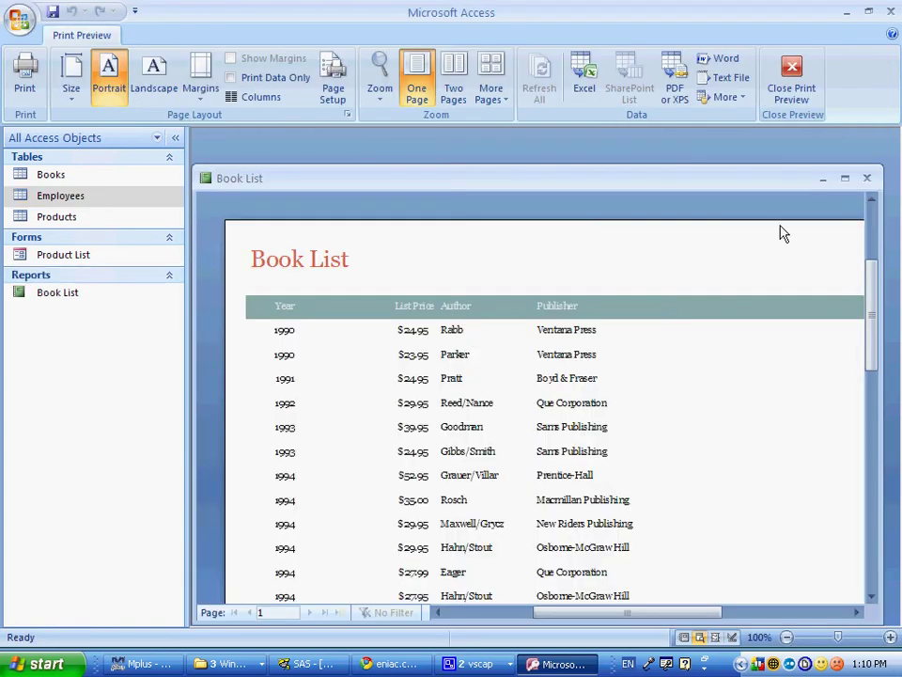
Step: Close the Book List print preview and read the query tasks in the PDF
left_click(866, 178)
key("alt+Tab")
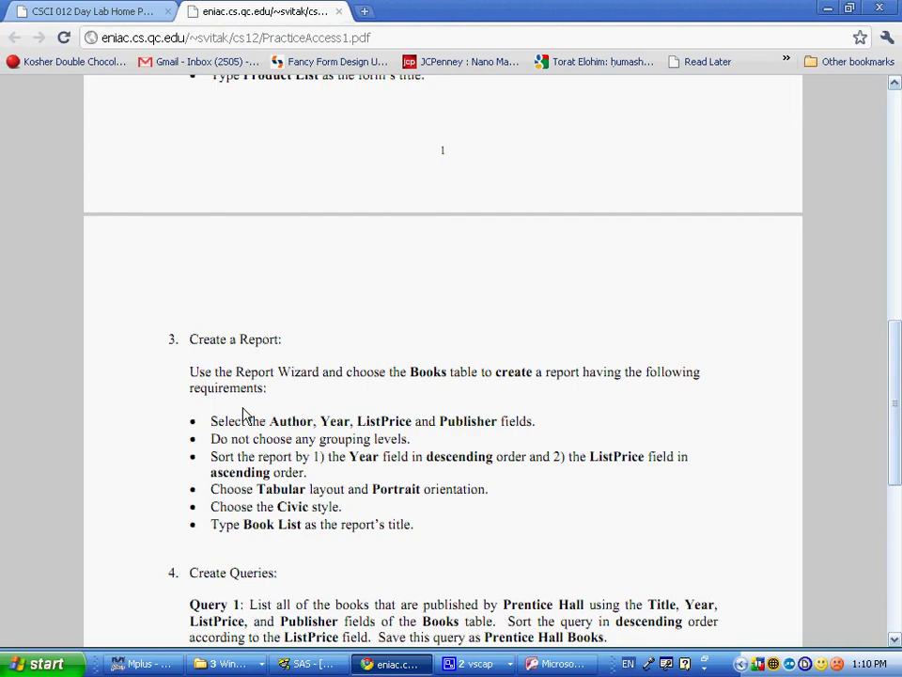
scroll(242, 414, "down", 3)
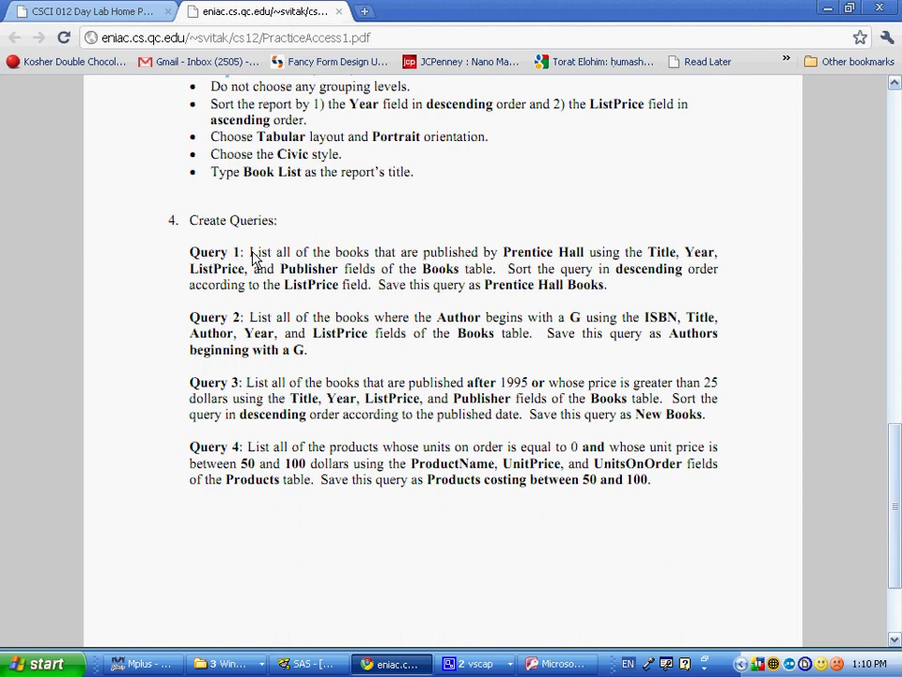
key("alt+Tab")
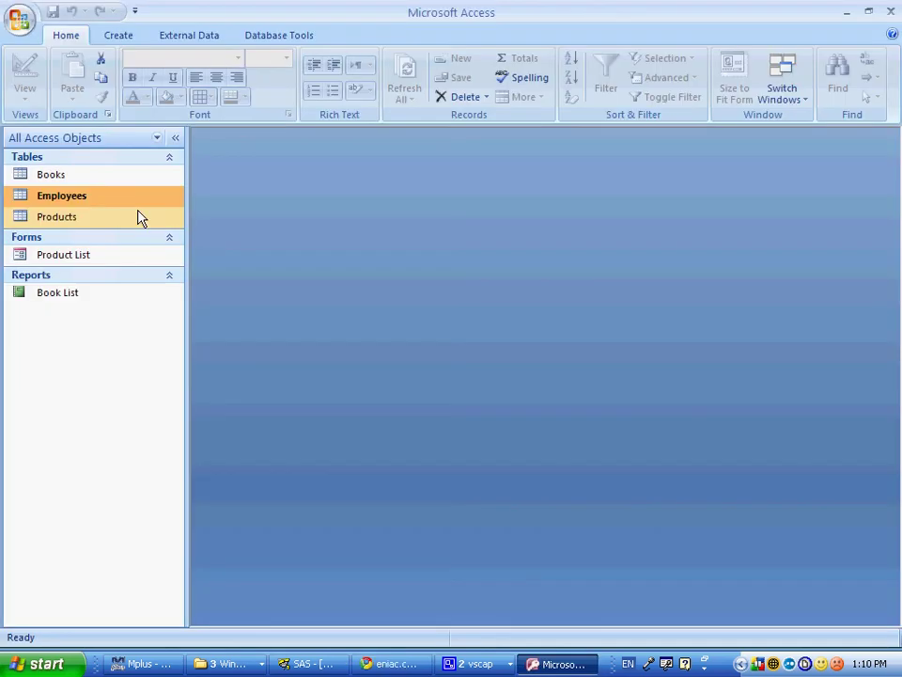
Step: Start the Simple Query Wizard with the Books table as the source
left_click(118, 35)
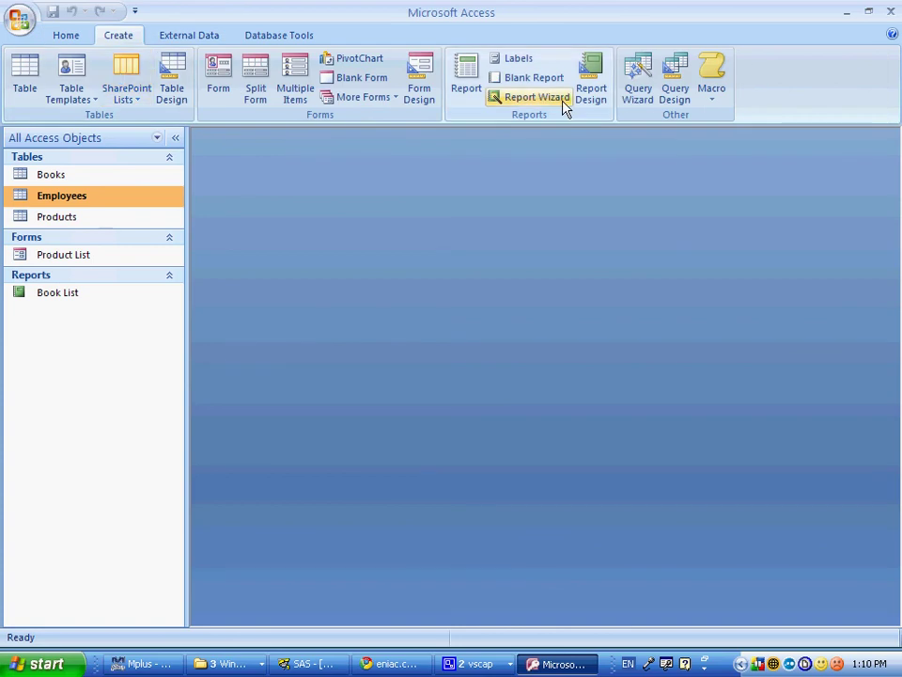
left_click(639, 92)
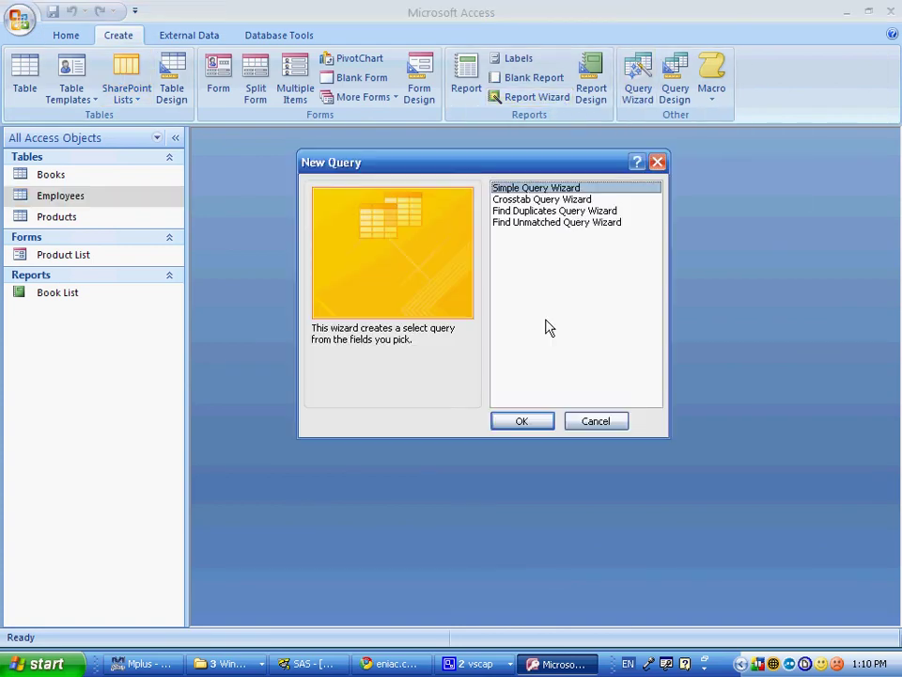
key("Return")
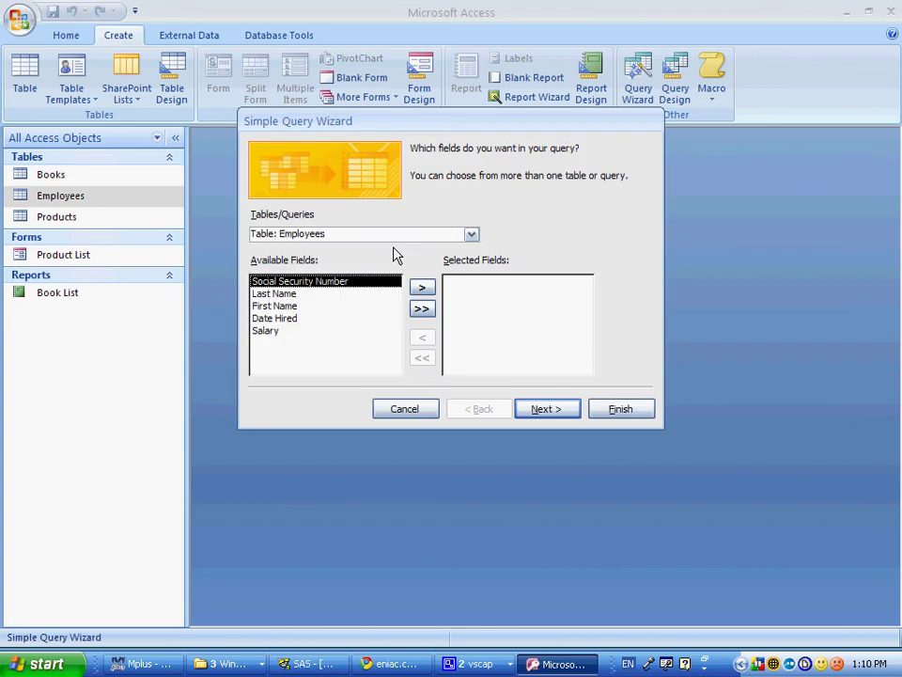
left_click(472, 236)
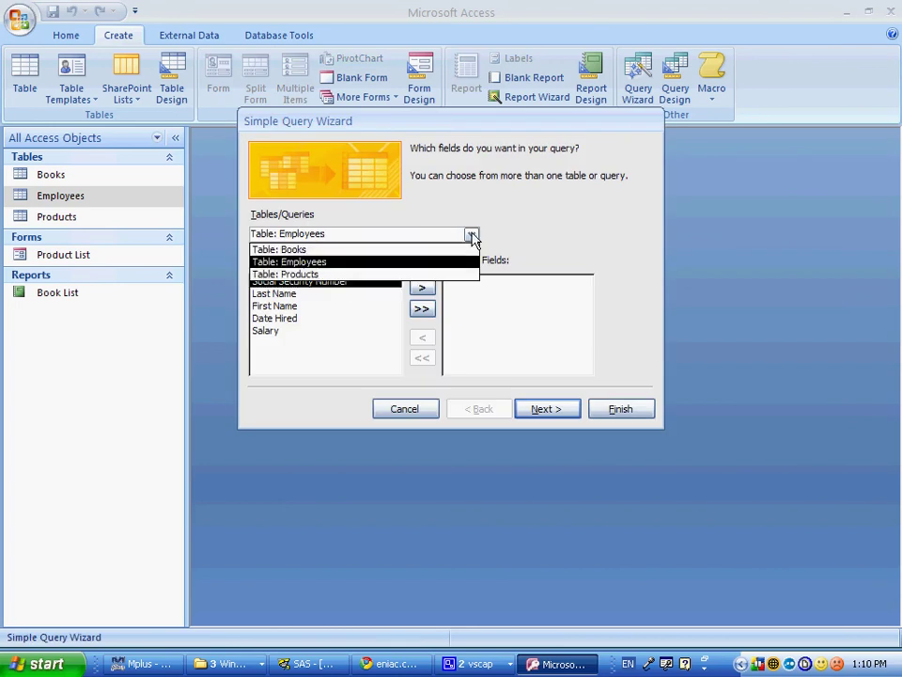
left_click(383, 250)
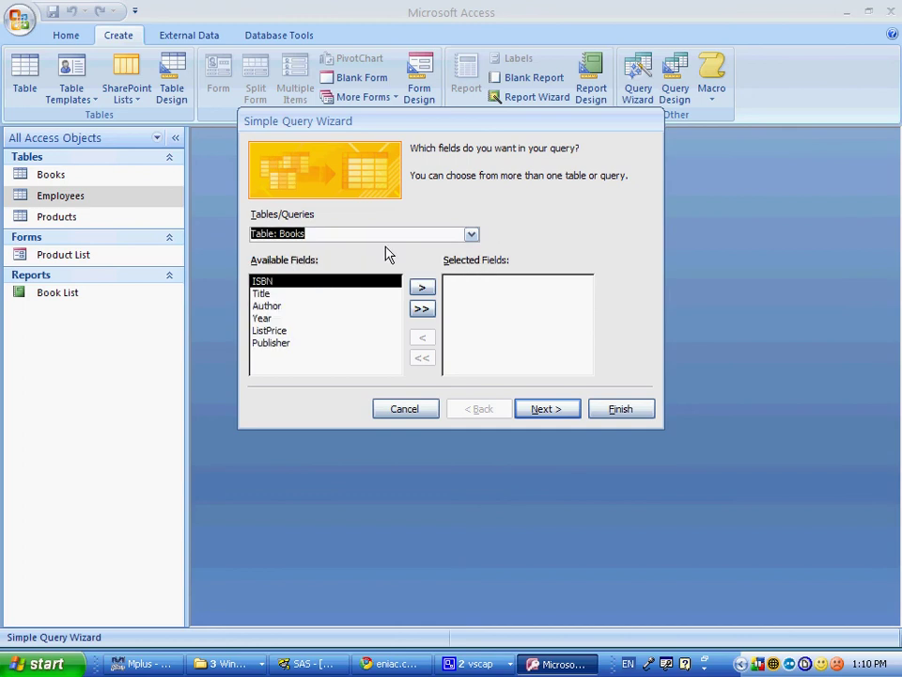
key("alt+Tab")
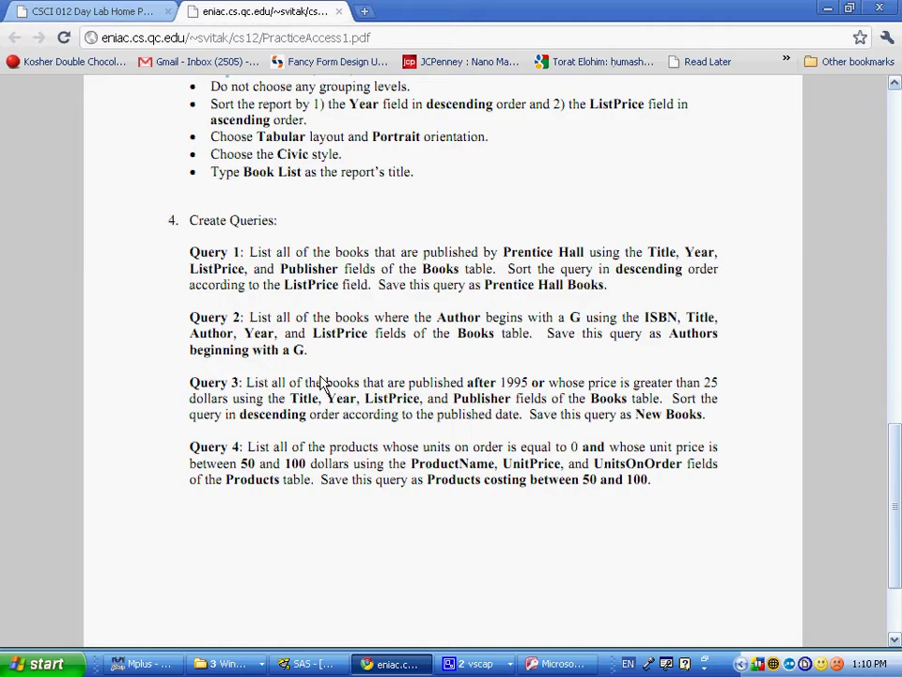
key("alt+Tab")
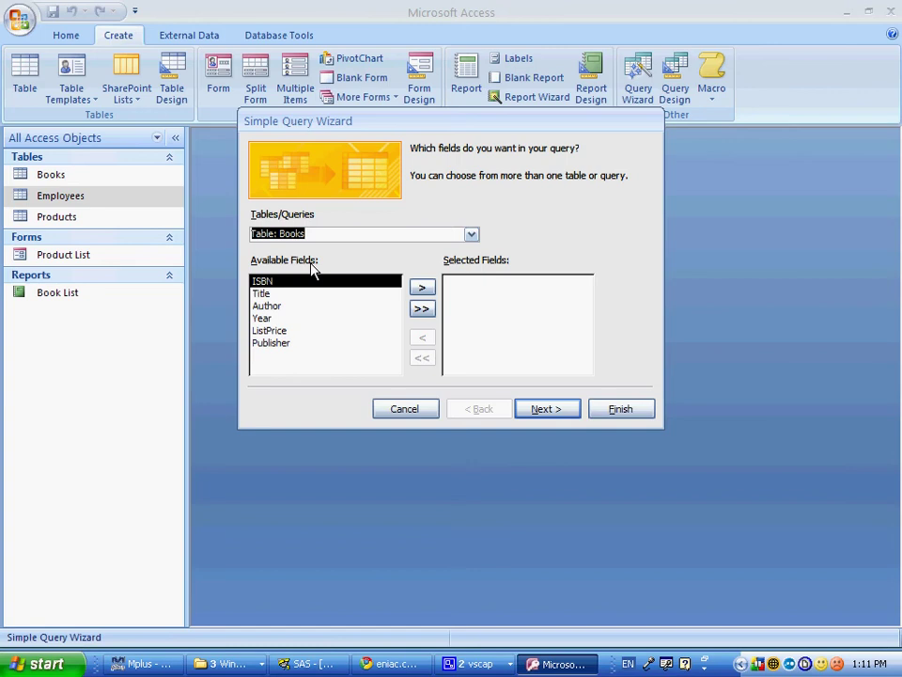
Step: Add the Title, Year, ListPrice and Publisher fields and move to the next step
double_click(263, 293)
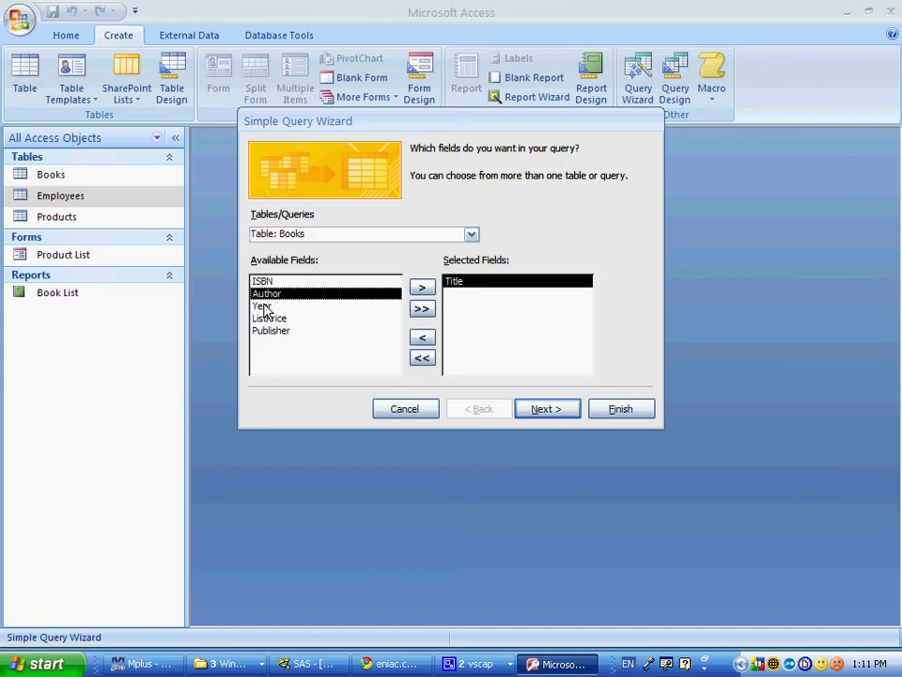
left_click(263, 307)
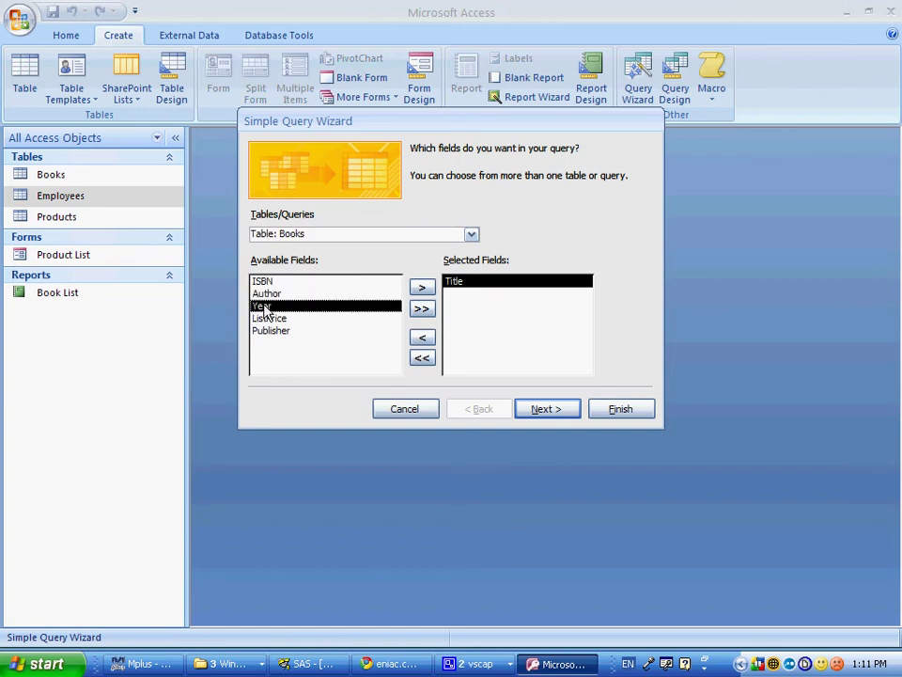
double_click(265, 308)
double_click(266, 311)
double_click(265, 307)
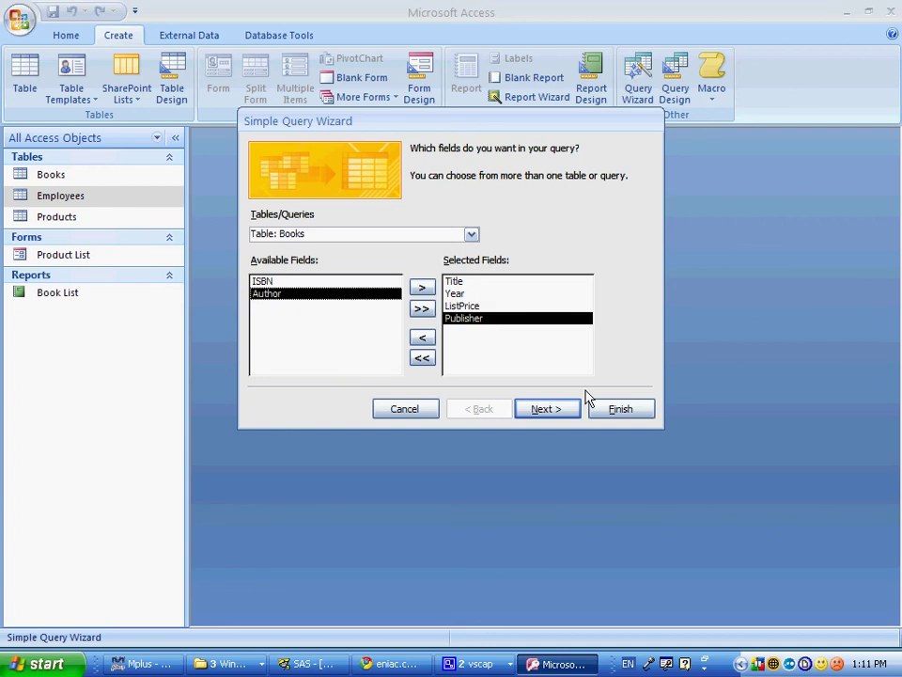
left_click(568, 411)
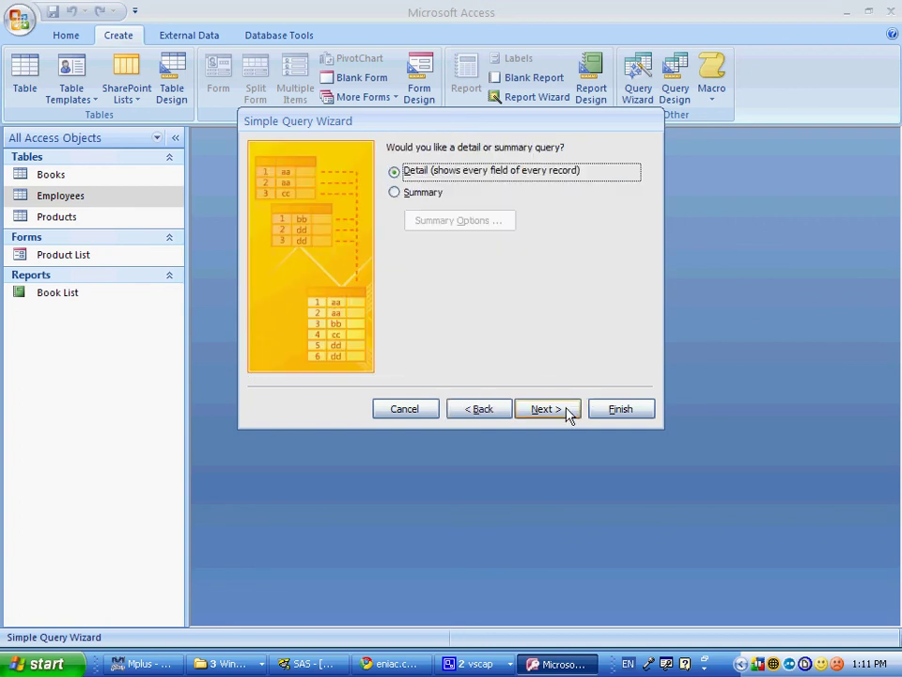
Step: Keep a detail query, title it 'Prentice Hall Books', and finish in Design view
left_click(566, 411)
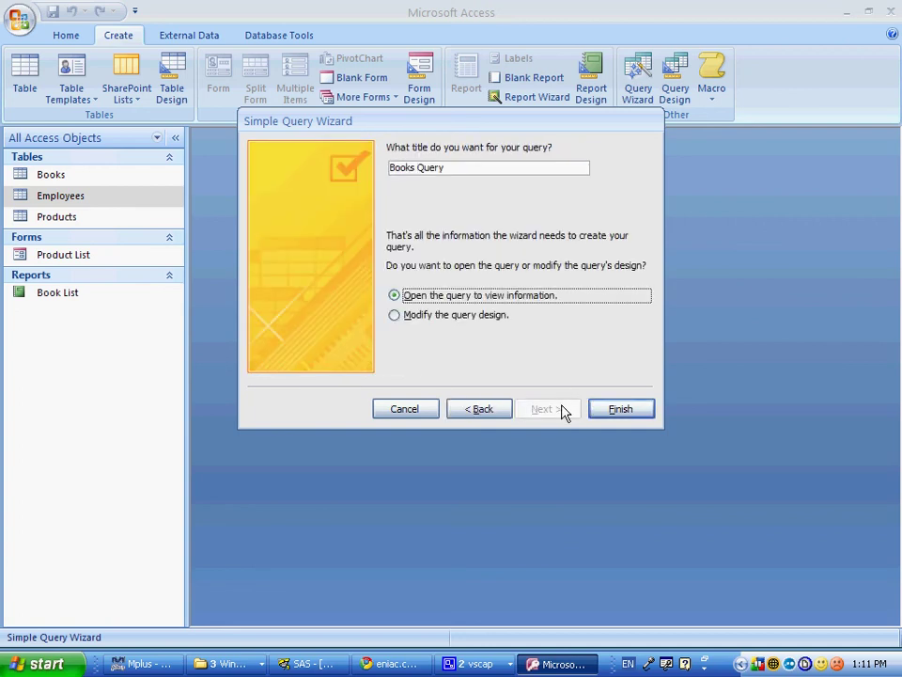
key("alt+Tab")
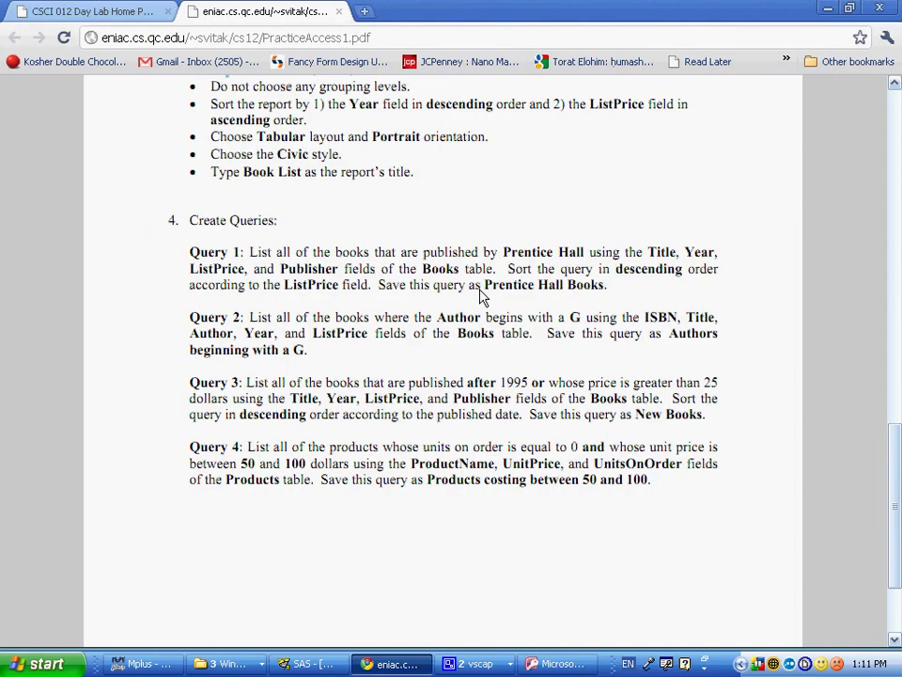
left_click_drag(480, 289, 605, 293)
key("ctrl+c")
key("alt+Tab")
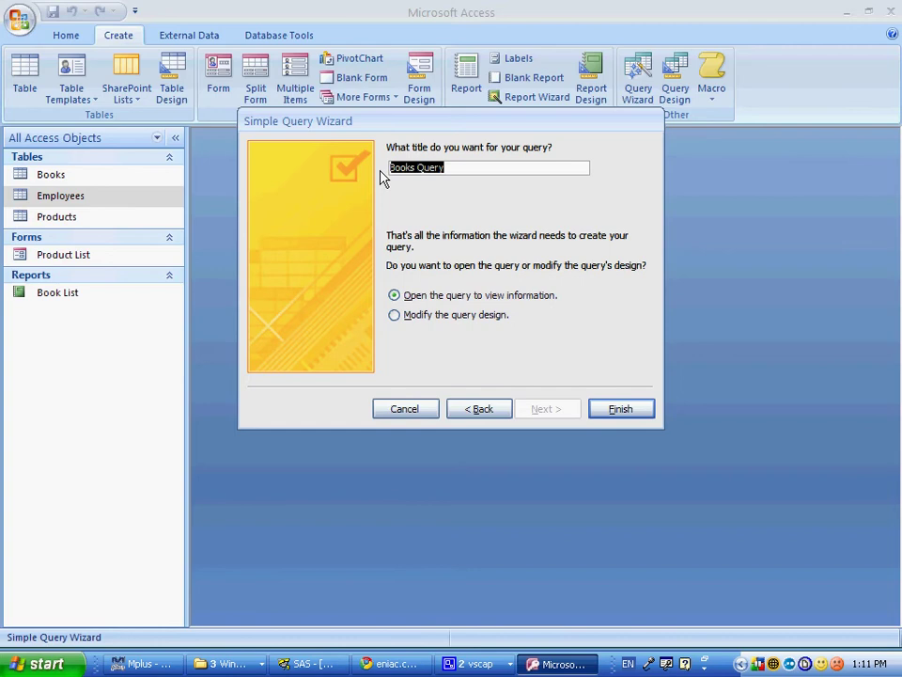
key("ctrl+v")
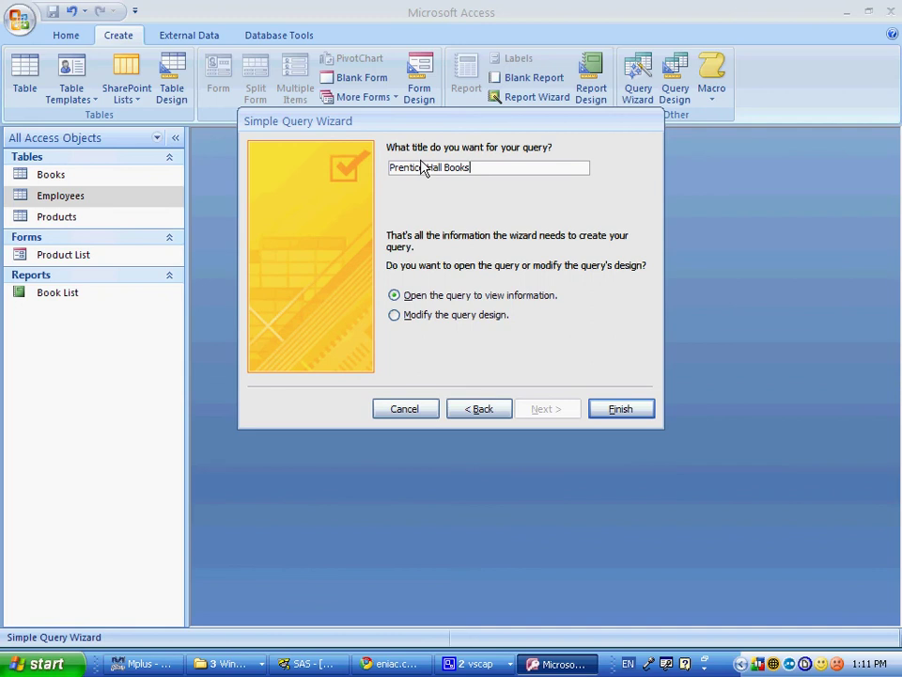
left_click(475, 321)
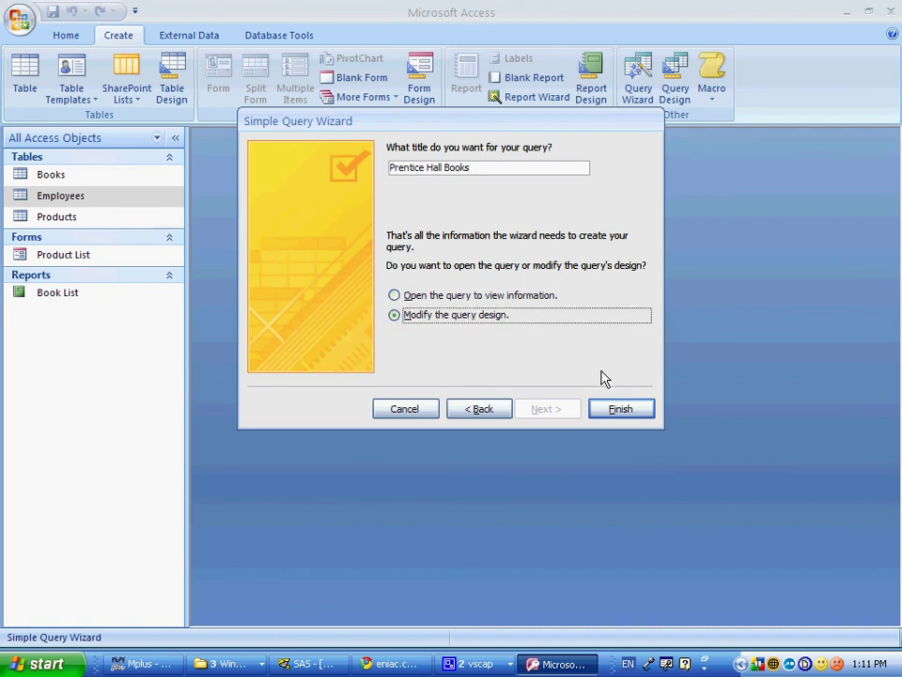
key("Return")
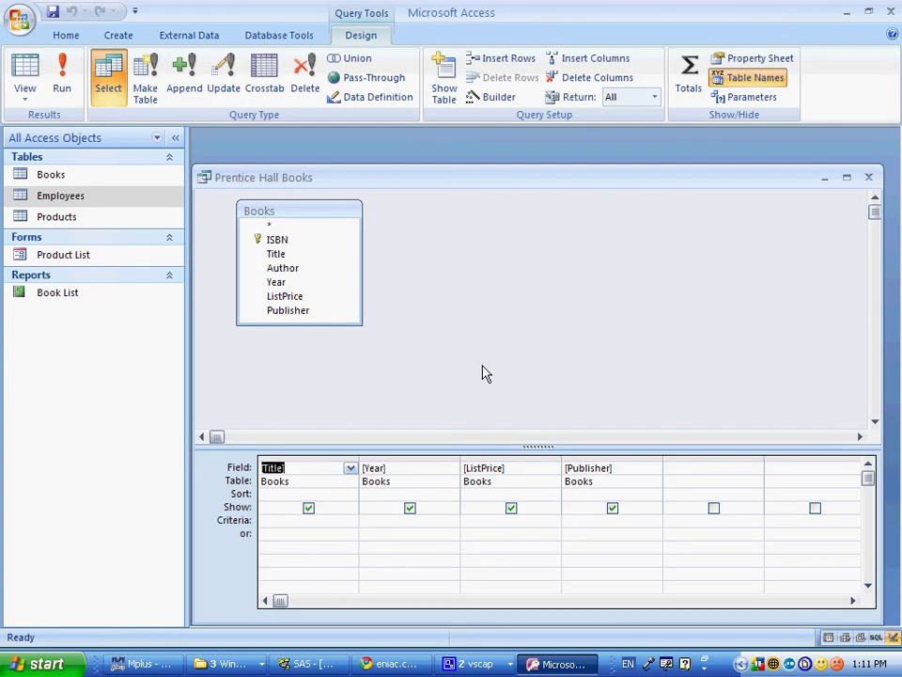
Step: Set the Publisher criterion to Prentice Hall and run the query
left_click(575, 535)
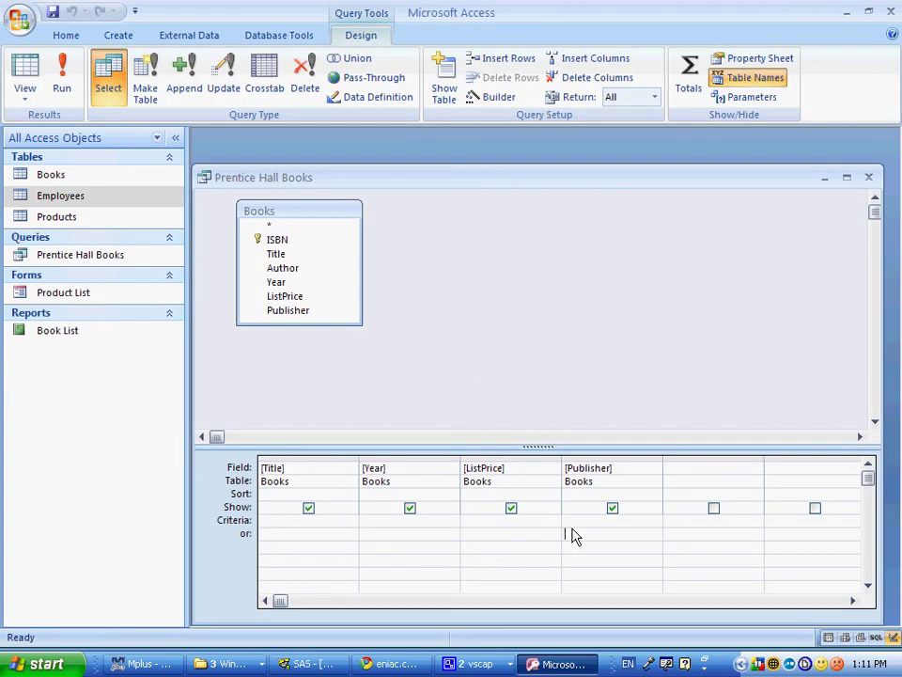
left_click(571, 524)
type("Prentice Hall")
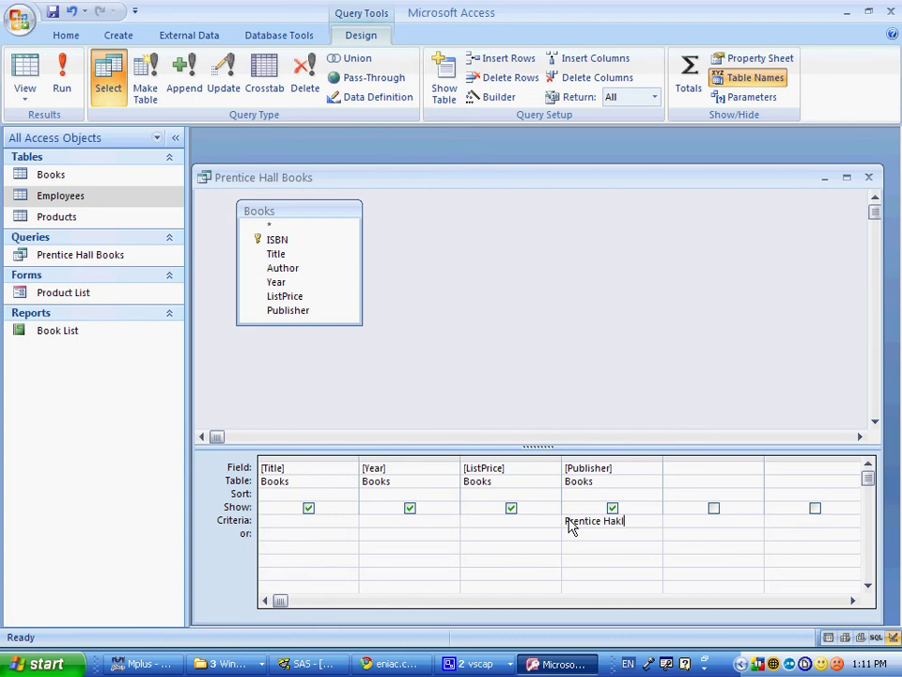
key("BackSpace")
key("BackSpace")
type("ll")
key("Tab")
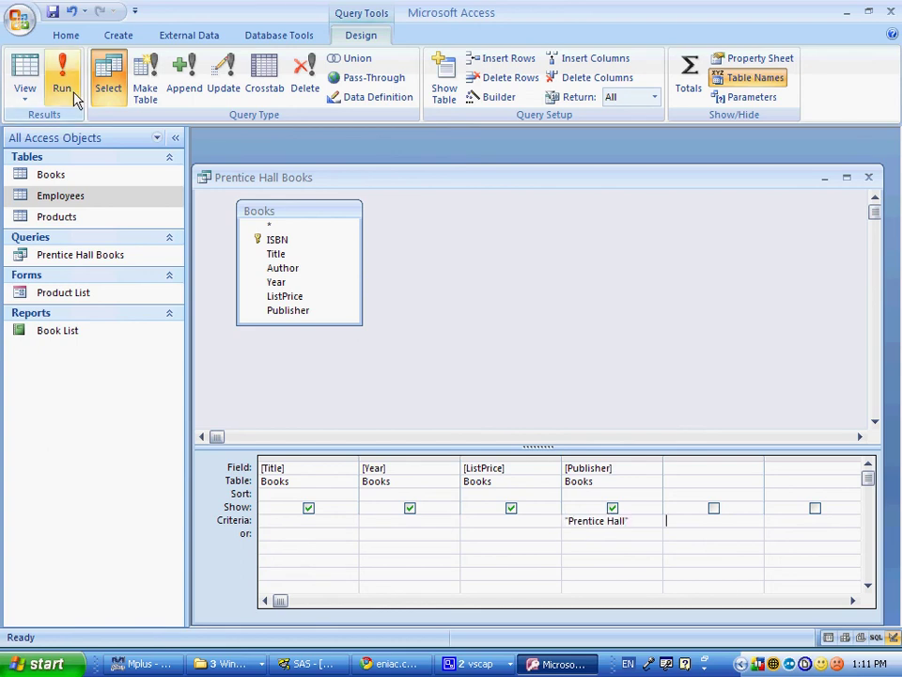
left_click(75, 96)
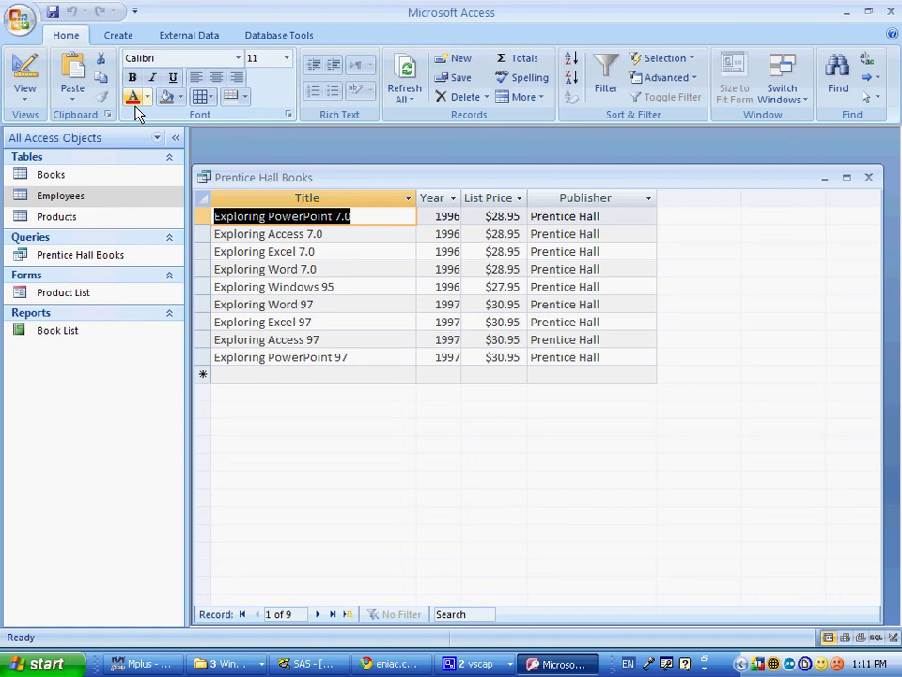
Step: Replace the Publisher criterion with the wildcard Prentice?Hall and rerun the query
left_click(27, 73)
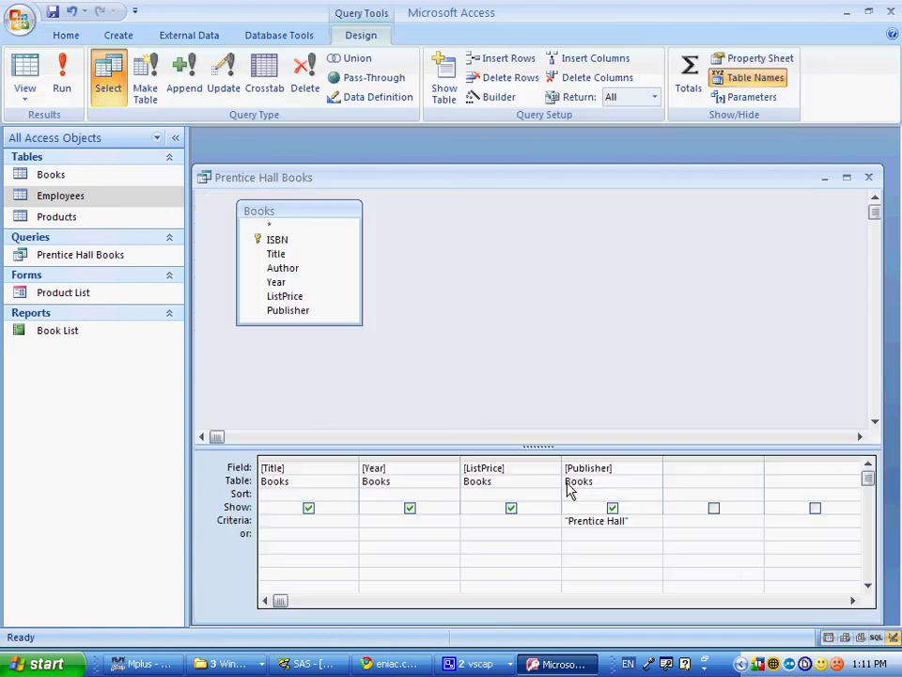
left_click_drag(630, 522, 501, 523)
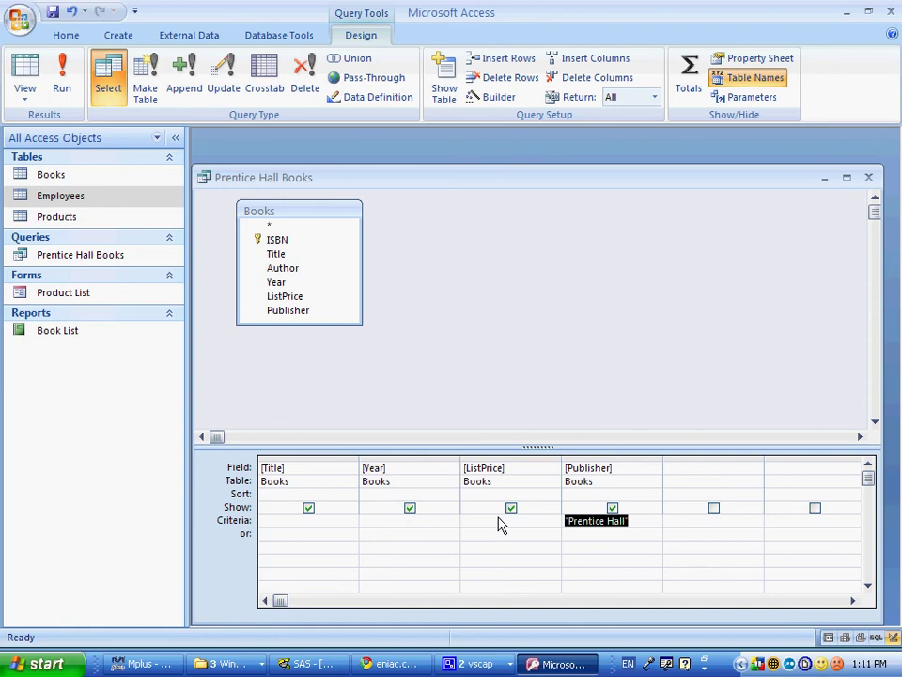
type("Prentice")
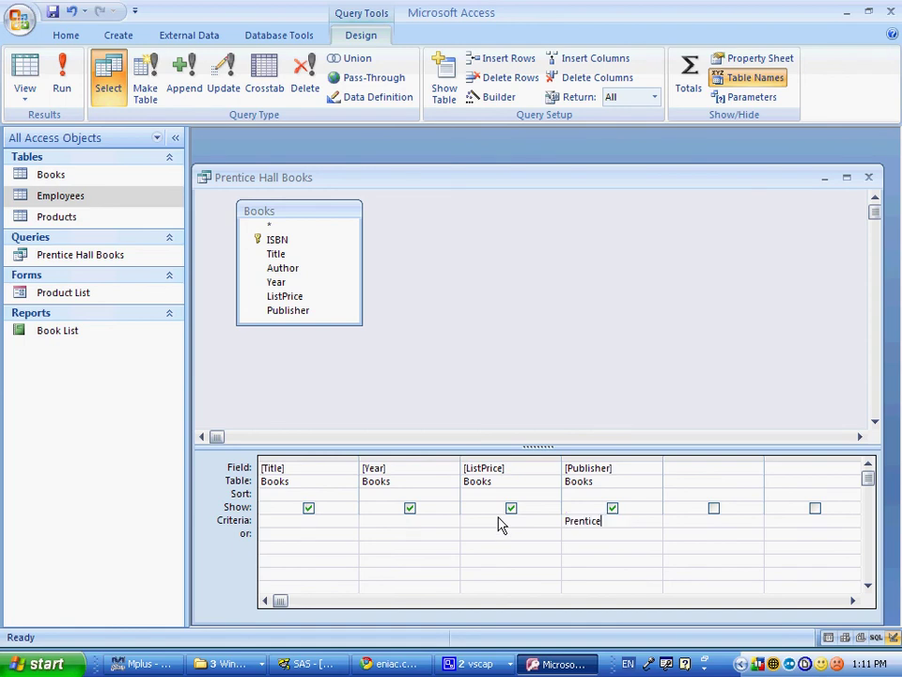
type("?Hall")
key("Tab")
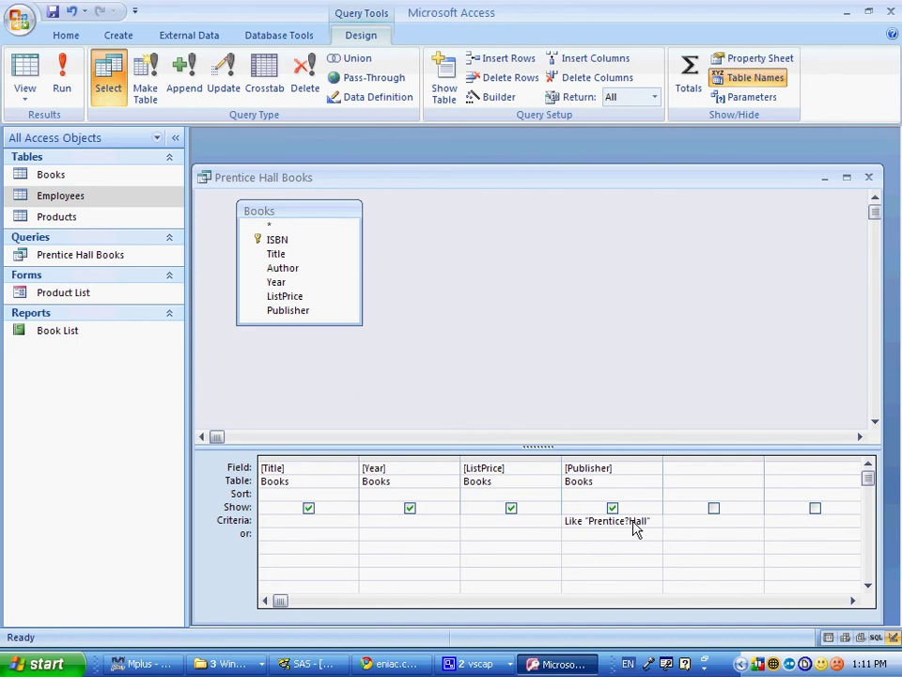
left_click(62, 87)
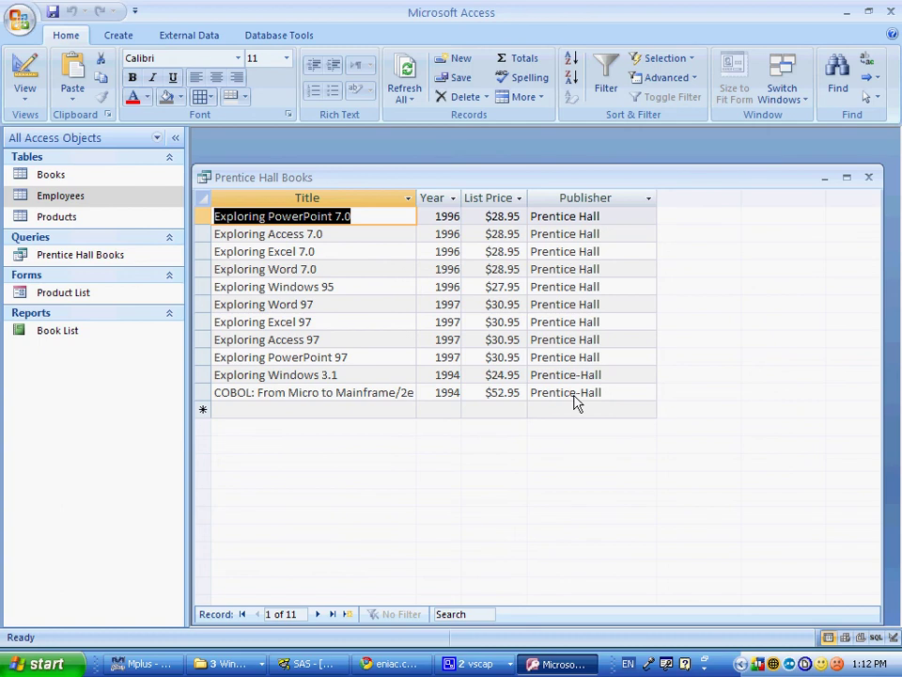
Step: Sort ListPrice descending, run the query, then close it and save the design
left_click(38, 77)
key("alt+Tab")
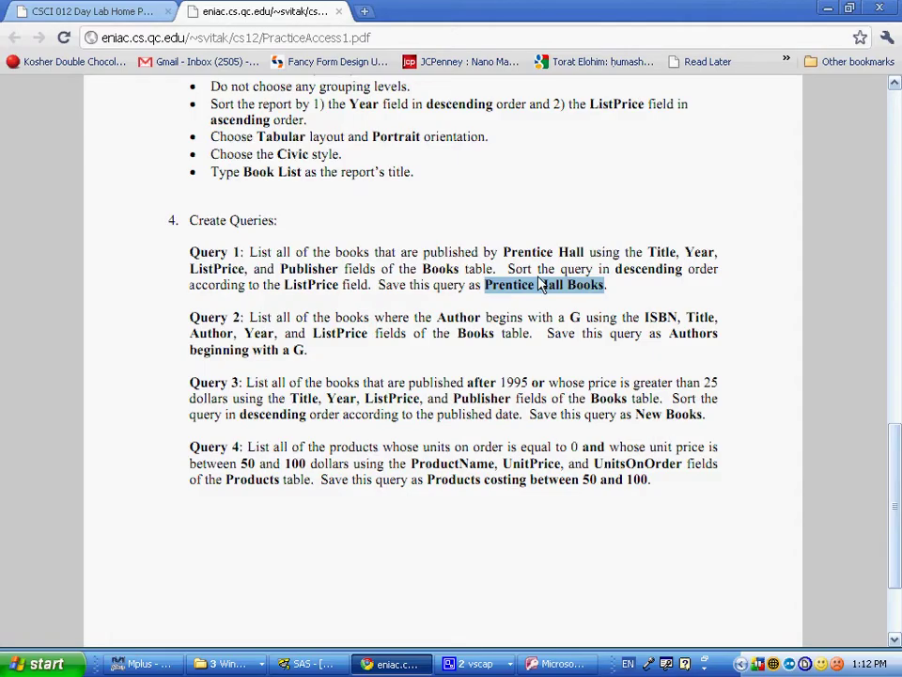
left_click_drag(508, 268, 652, 284)
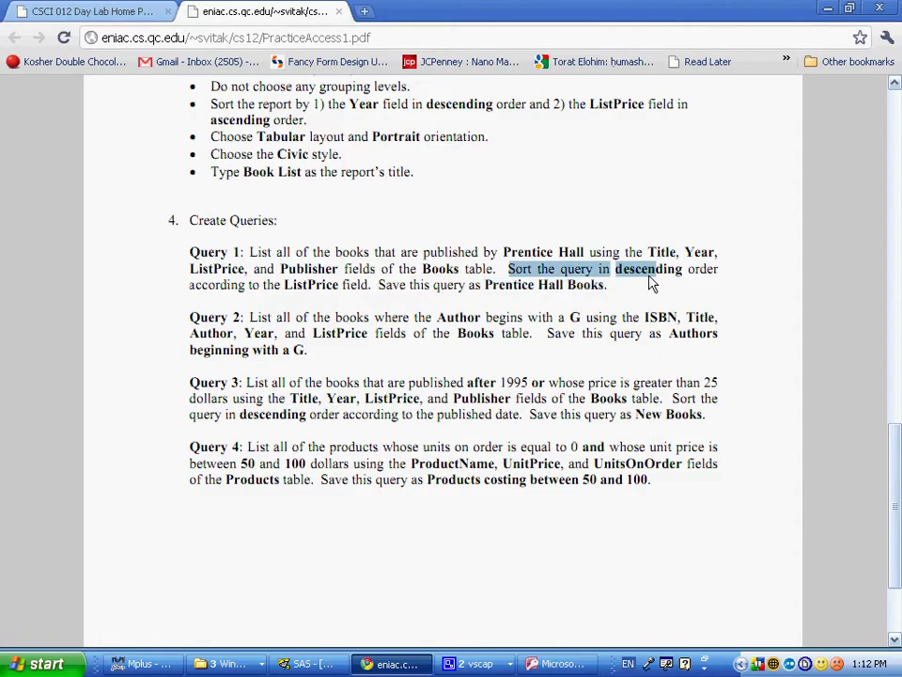
key("alt+Tab")
left_click(512, 495)
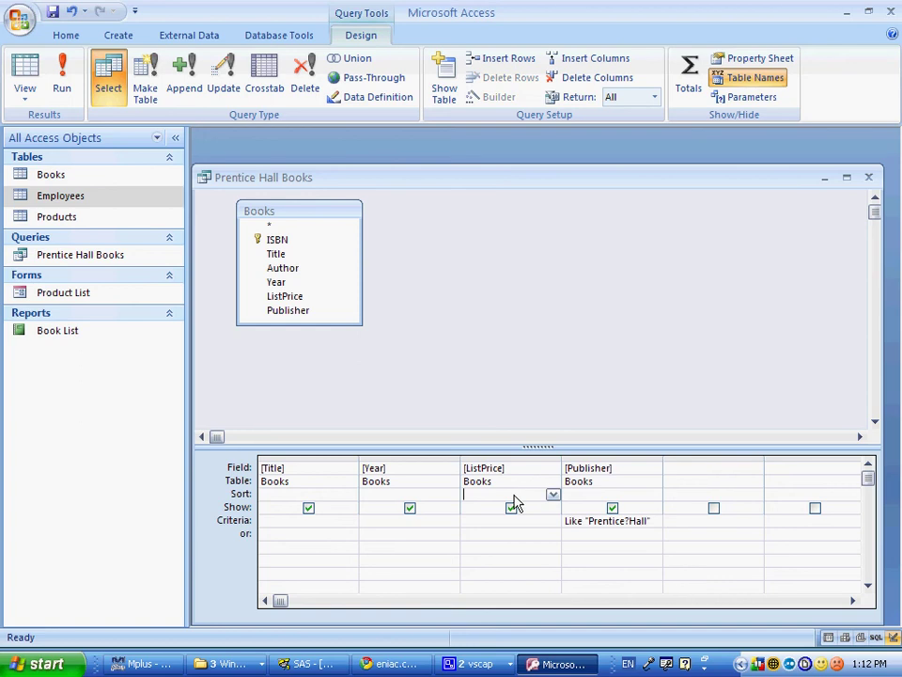
left_click(553, 495)
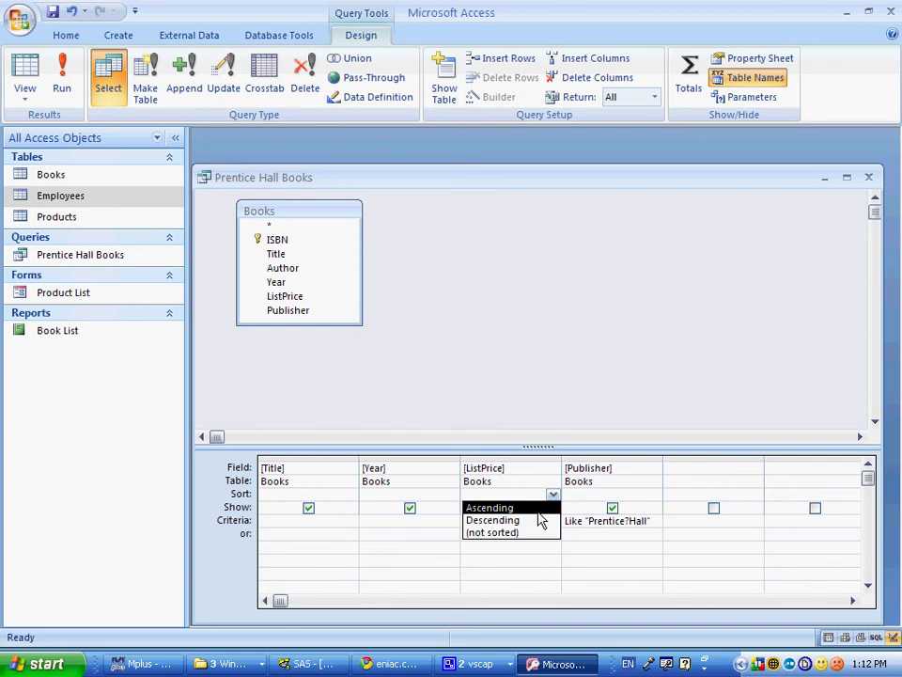
left_click(541, 520)
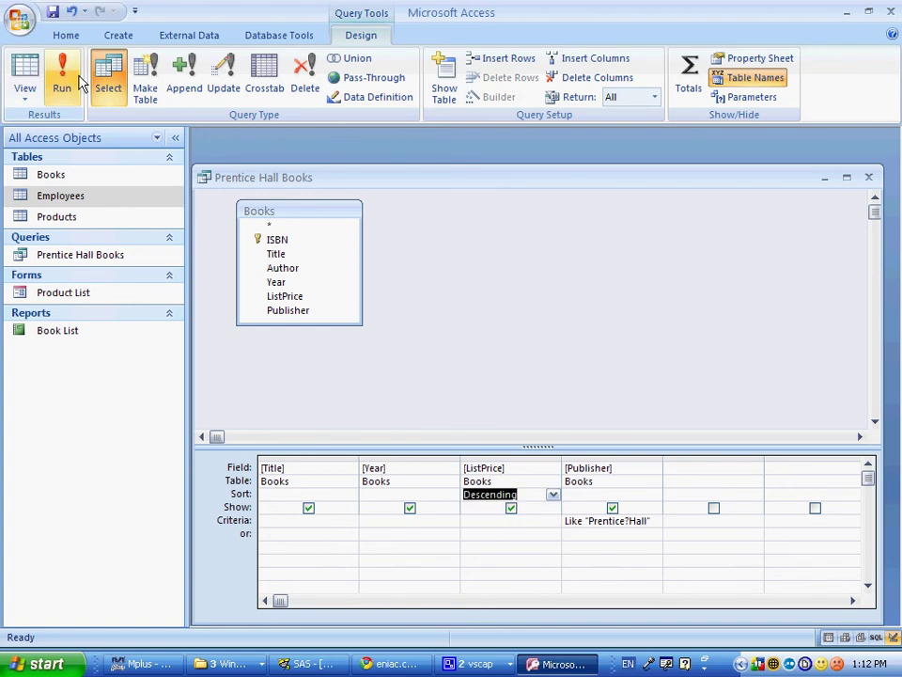
left_click(79, 83)
left_click(868, 177)
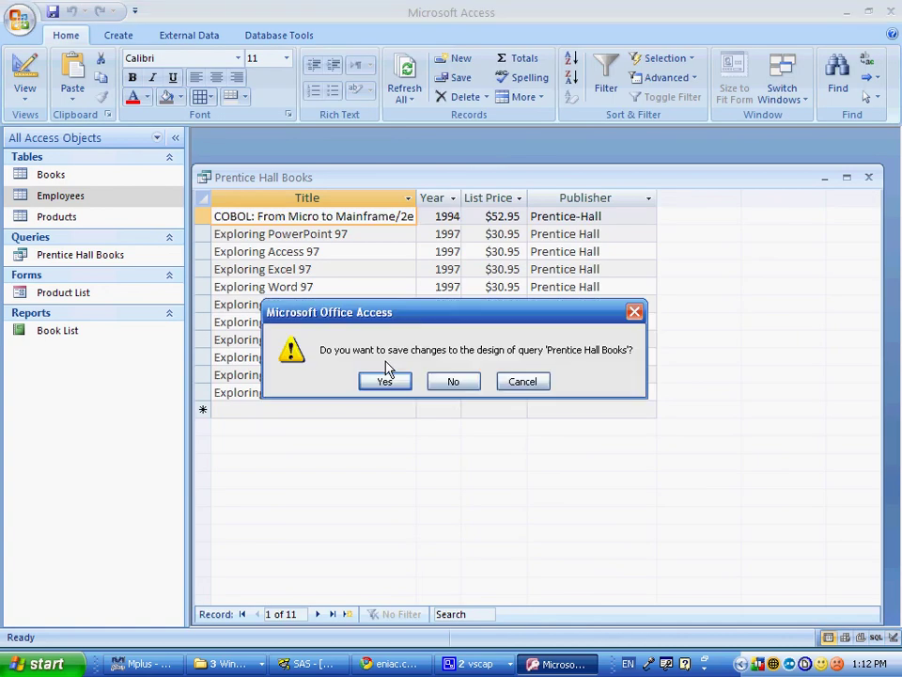
left_click(385, 381)
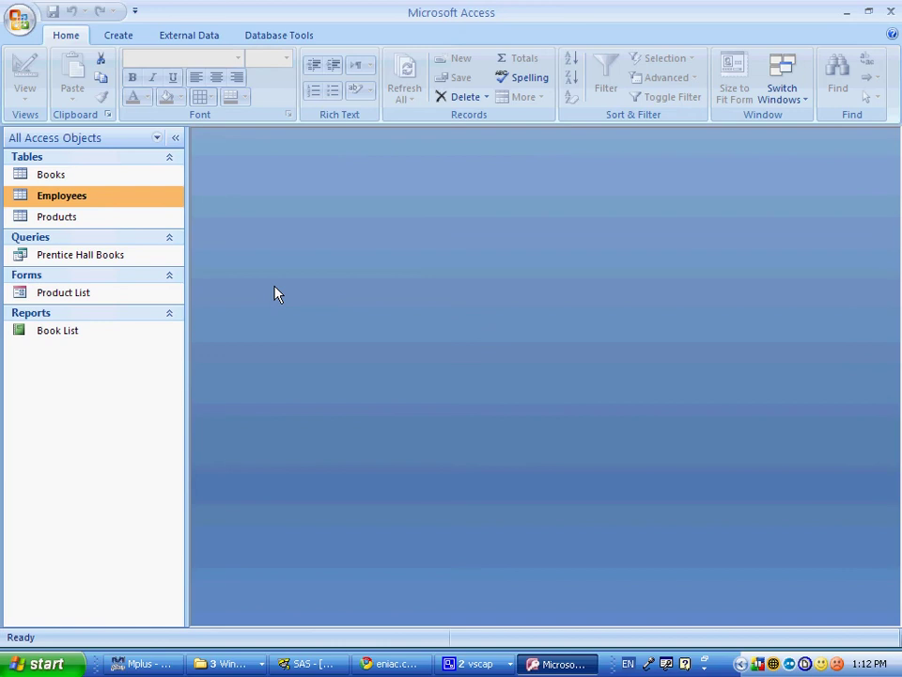
key("alt+Tab")
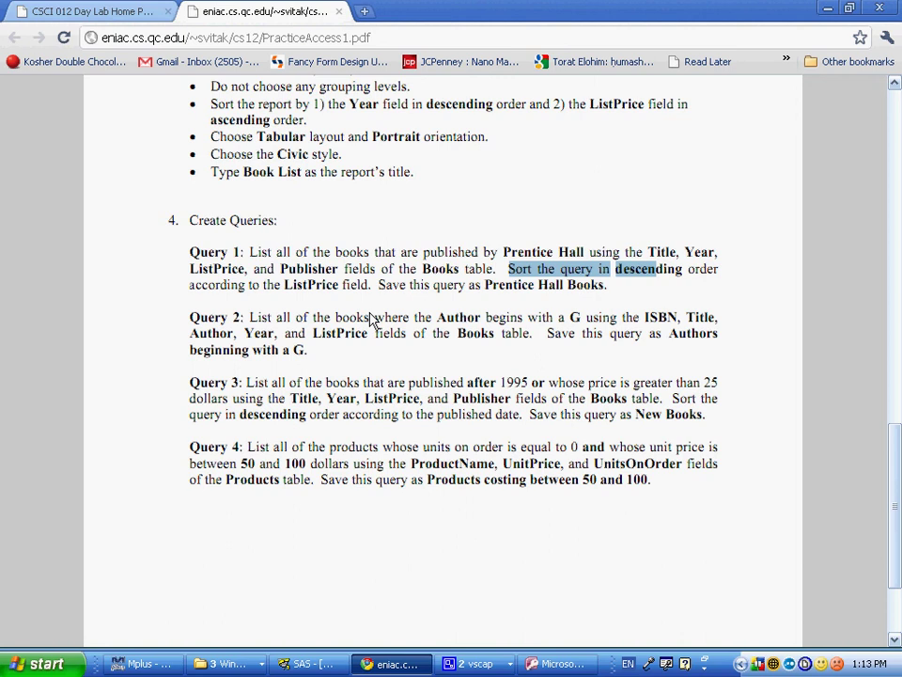
left_click_drag(371, 319, 406, 324)
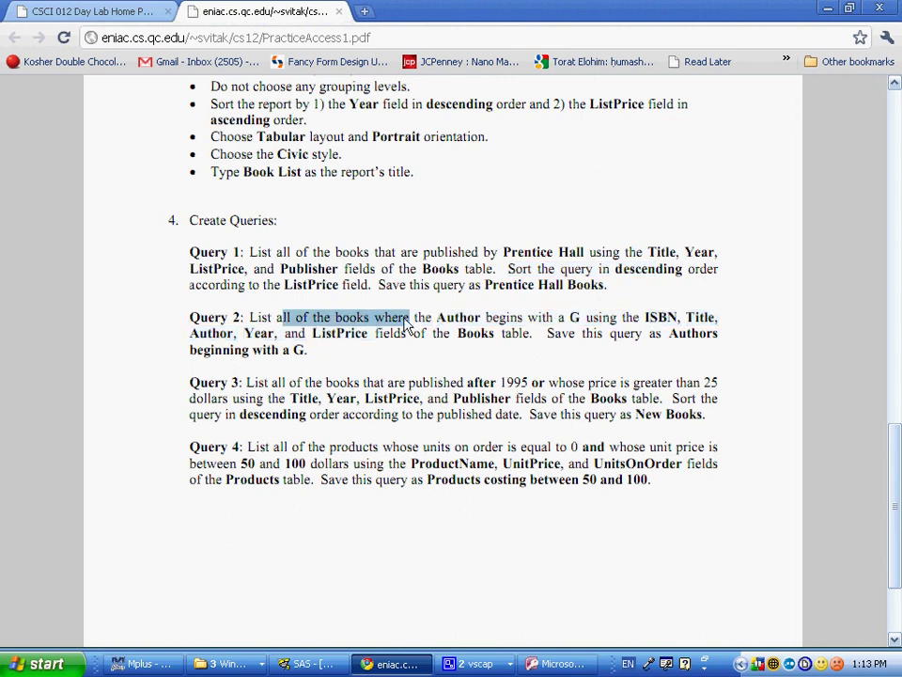
key("alt+Tab")
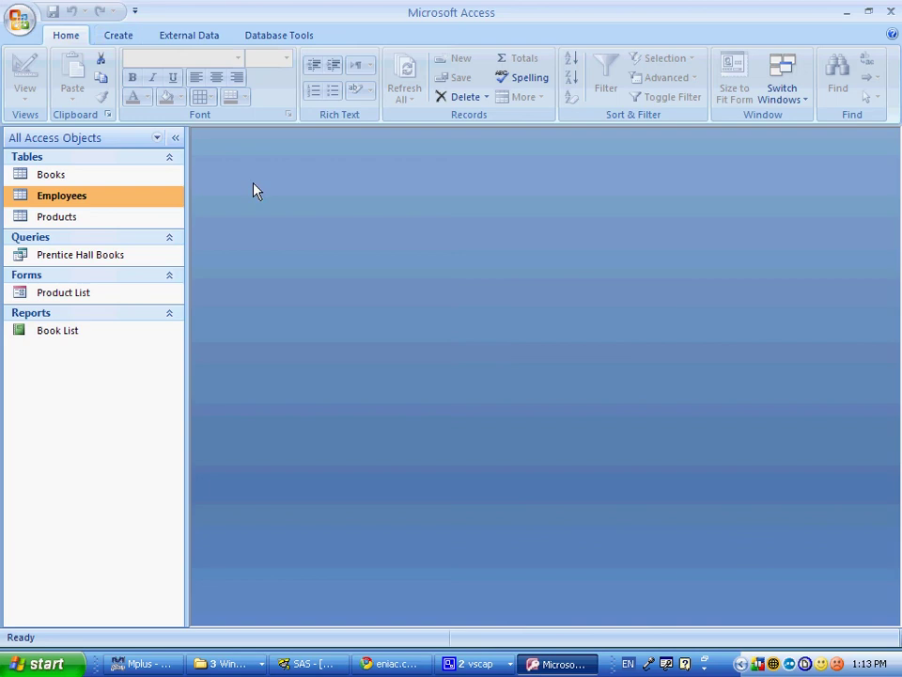
Step: Start the Simple Query Wizard and list the available source tables
left_click(123, 36)
left_click(641, 80)
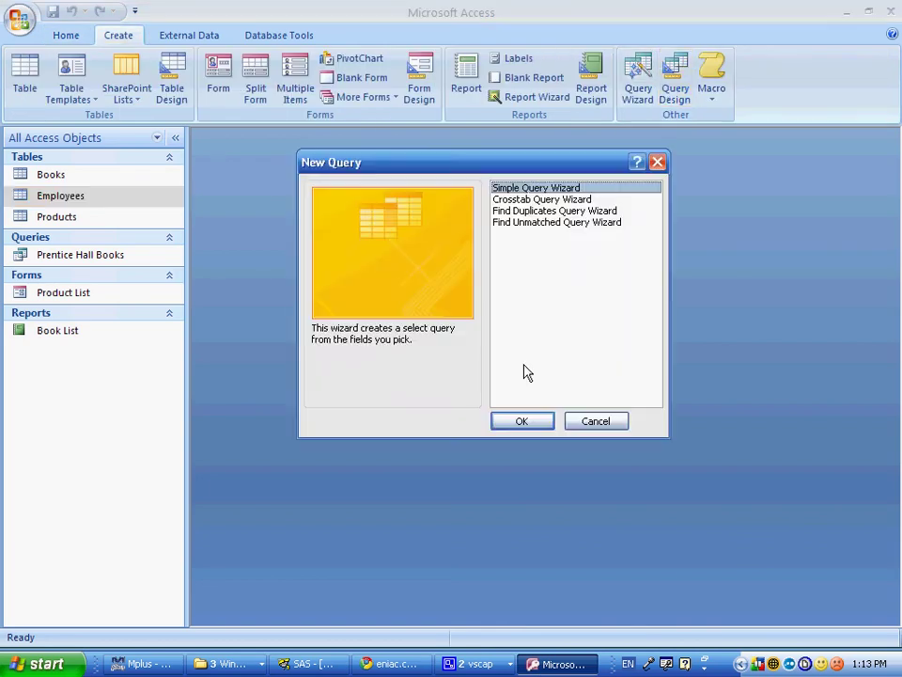
left_click(521, 421)
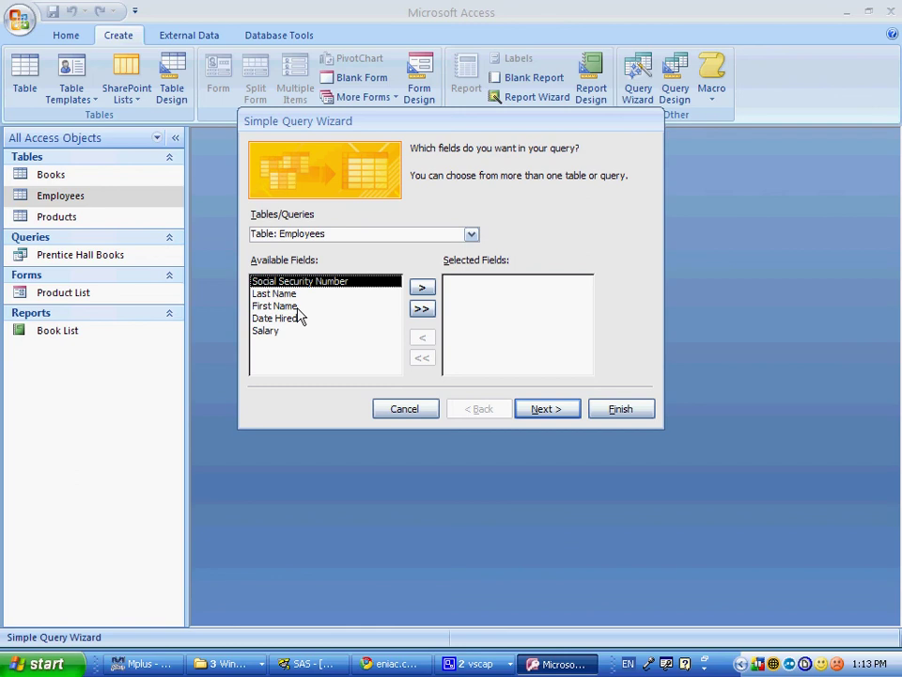
left_click(471, 234)
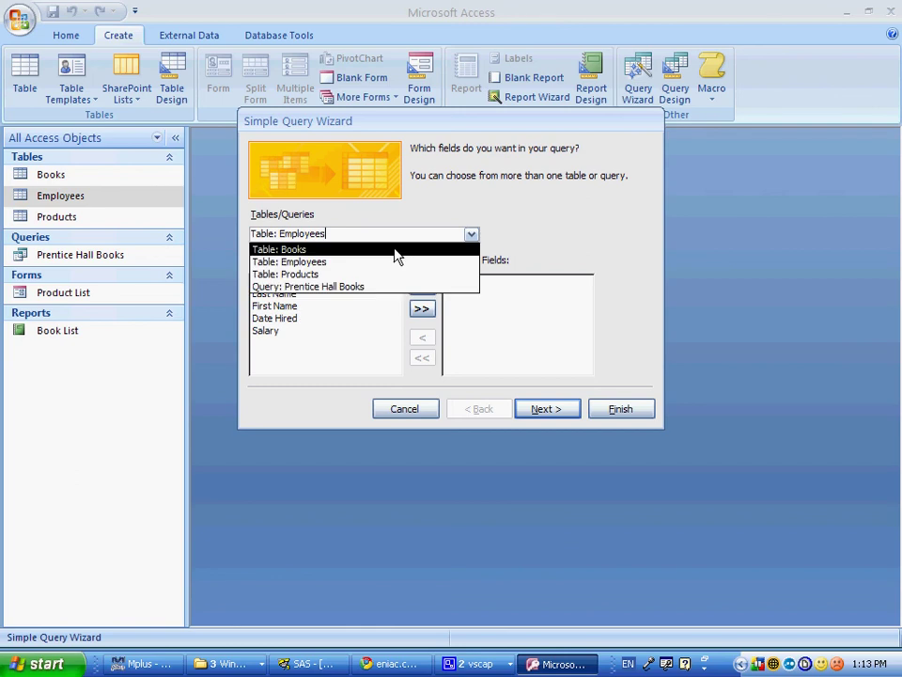
key("alt+Tab")
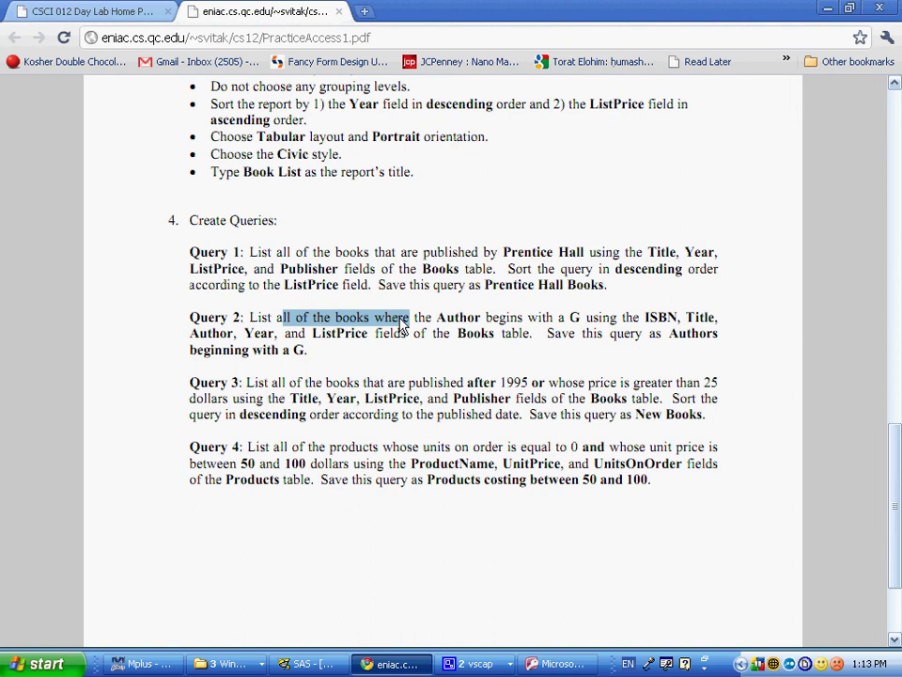
key("alt+Tab")
Step: Add the ISBN, Title, Author, Year and ListPrice fields from Books as a detail query
double_click(273, 282)
double_click(273, 284)
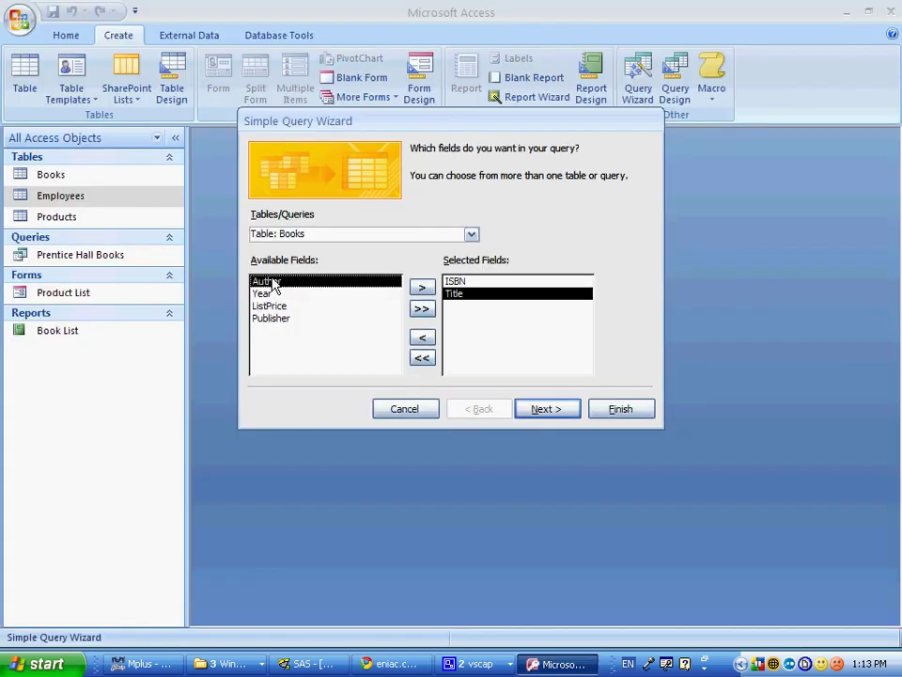
double_click(273, 282)
double_click(273, 284)
double_click(274, 286)
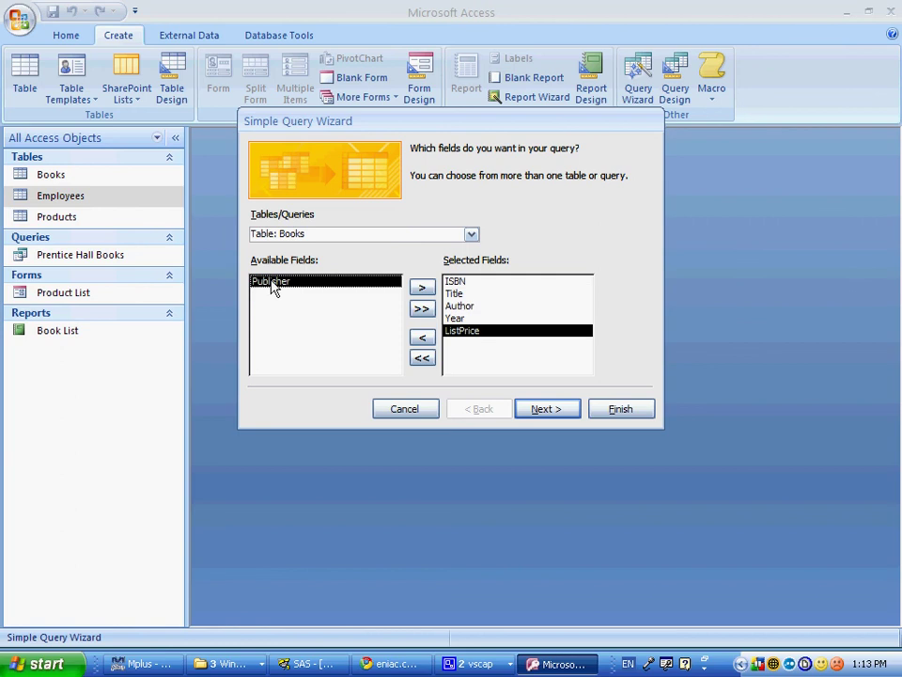
left_click(558, 410)
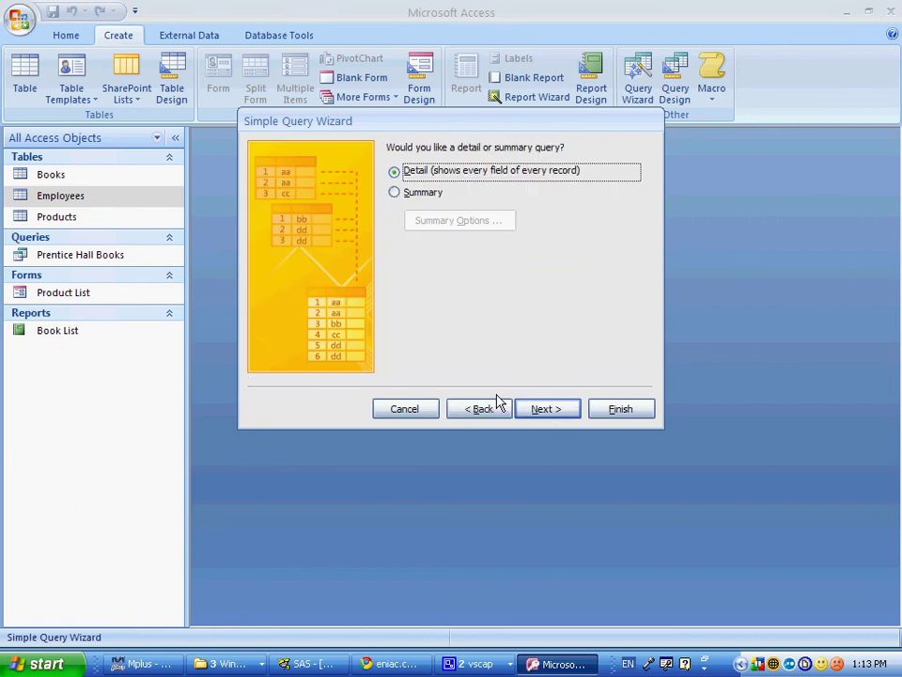
left_click(559, 406)
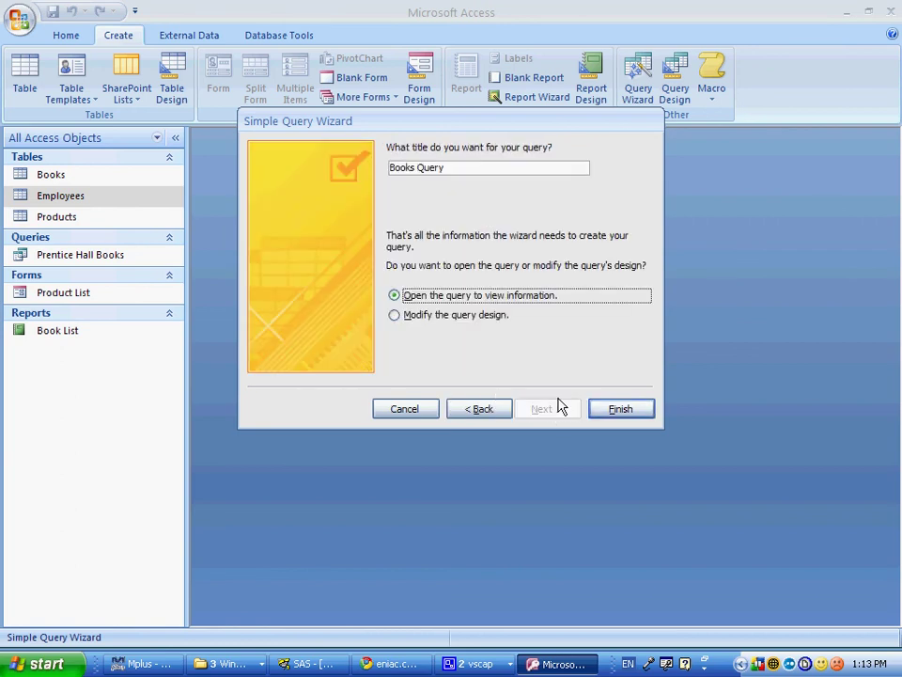
Step: Title the query 'Authors beginning with a H' and finish it in Design view
key("alt+Tab")
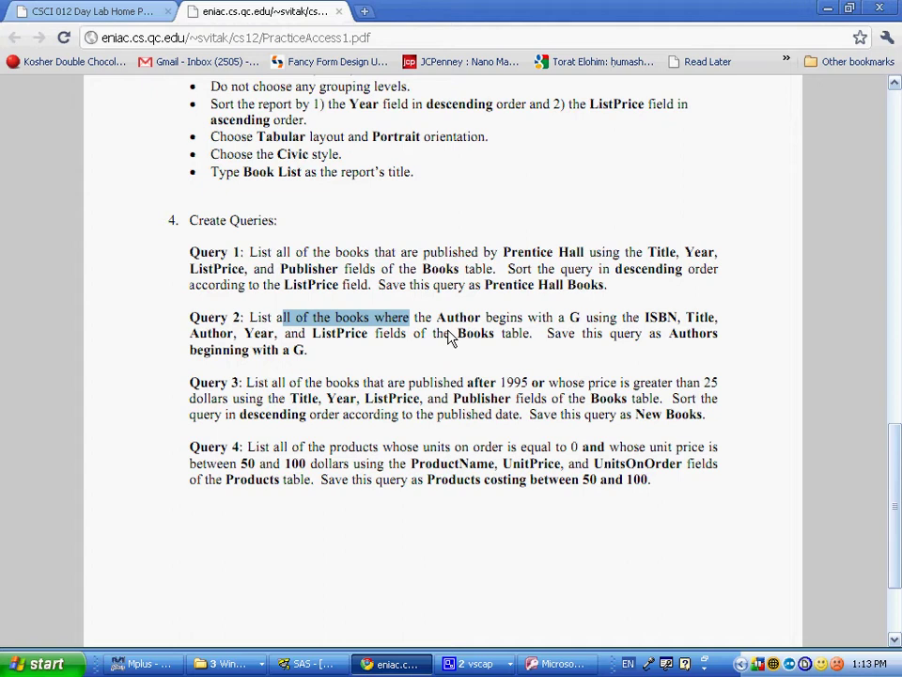
key("alt+Tab")
left_click_drag(410, 170, 334, 172)
type("A")
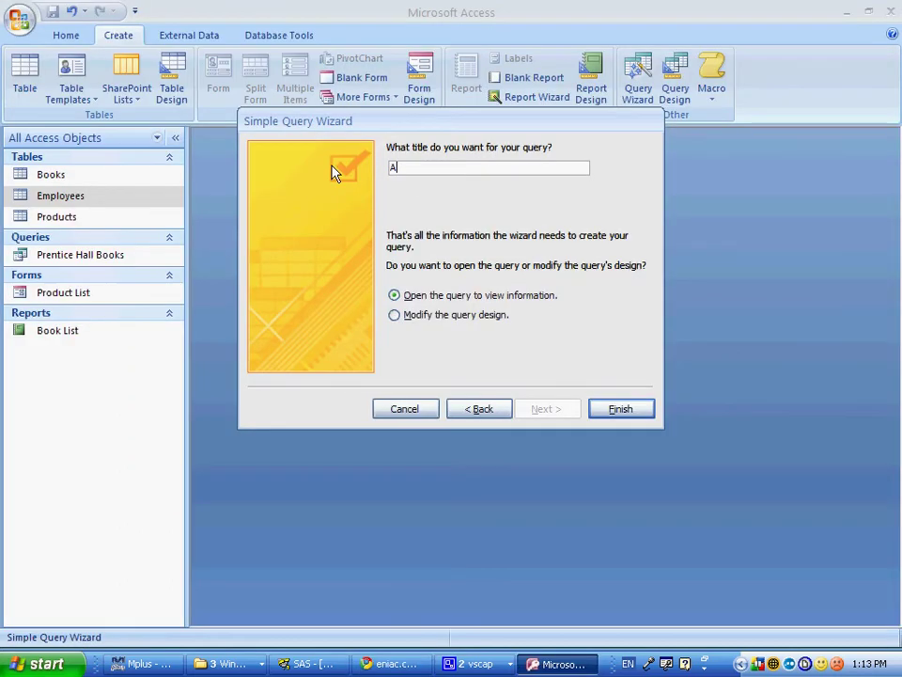
type("uthors beginning with")
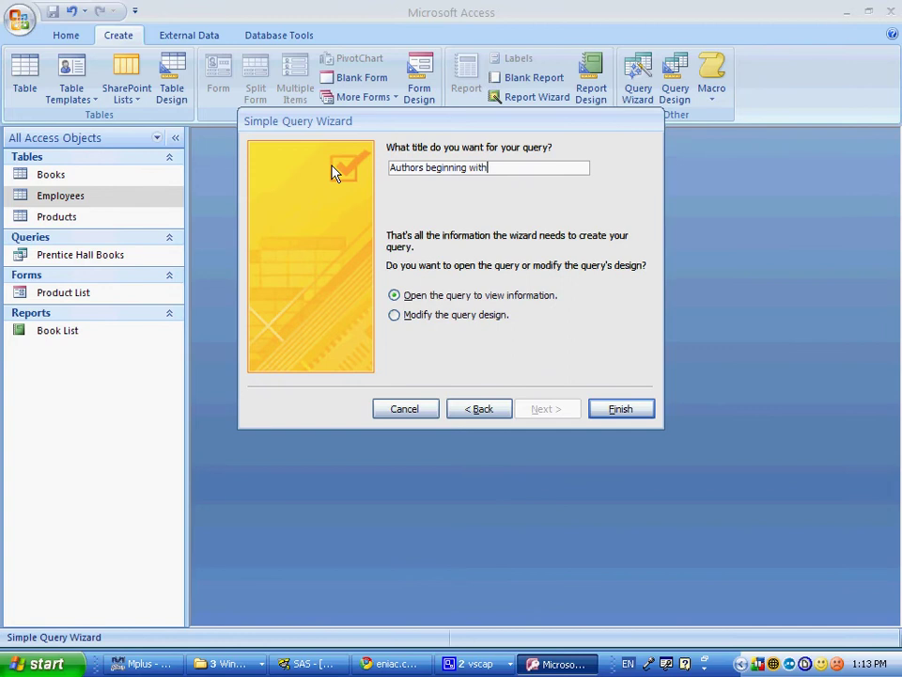
type(" a G")
key("BackSpace")
type("H")
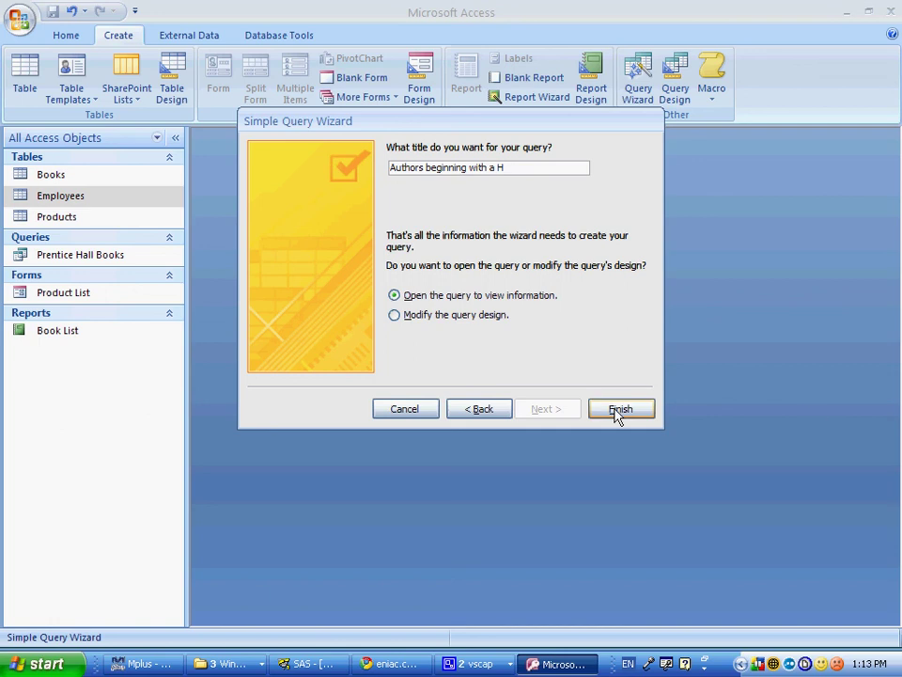
left_click(545, 317)
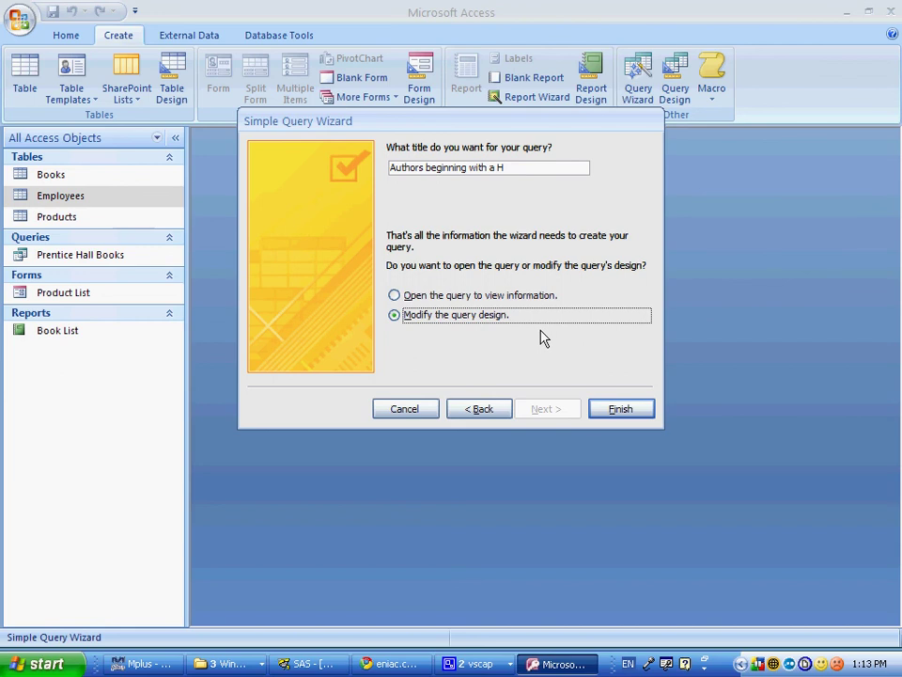
left_click(620, 409)
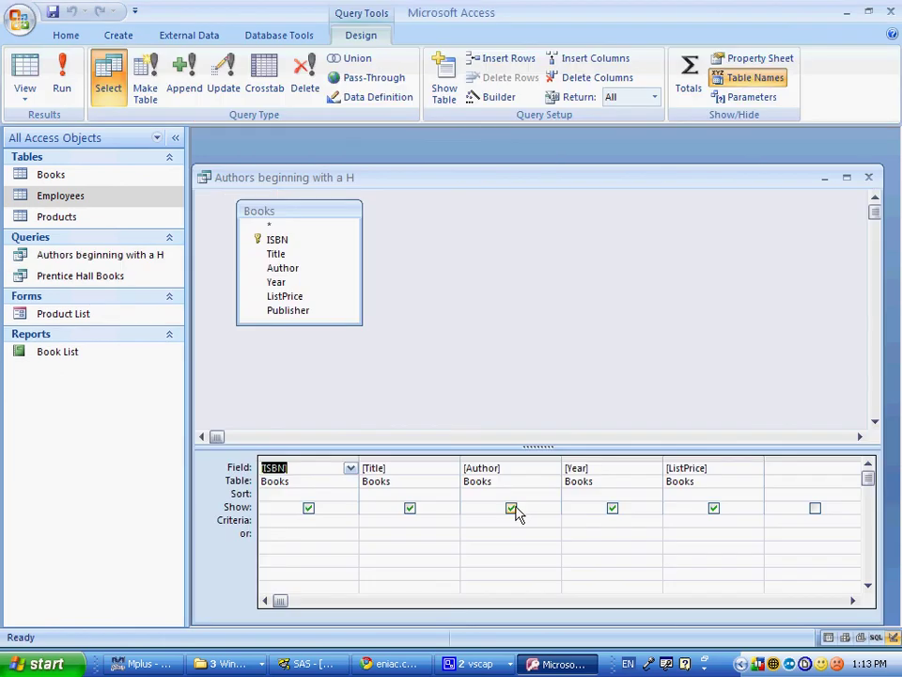
Step: Enter G* as the Author criterion, then close the query and save the design
key("alt+Tab")
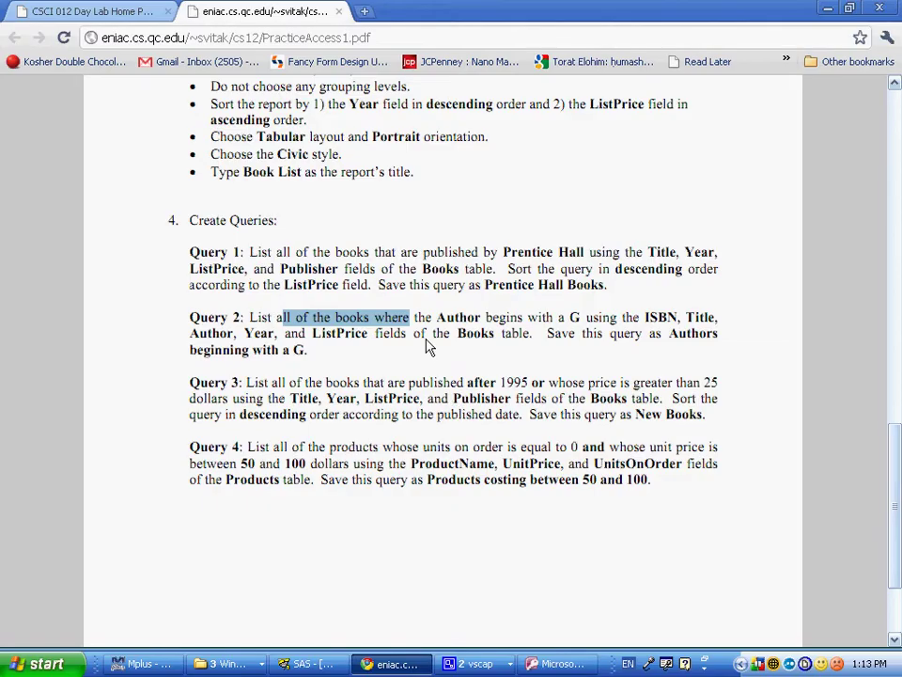
key("alt+Tab")
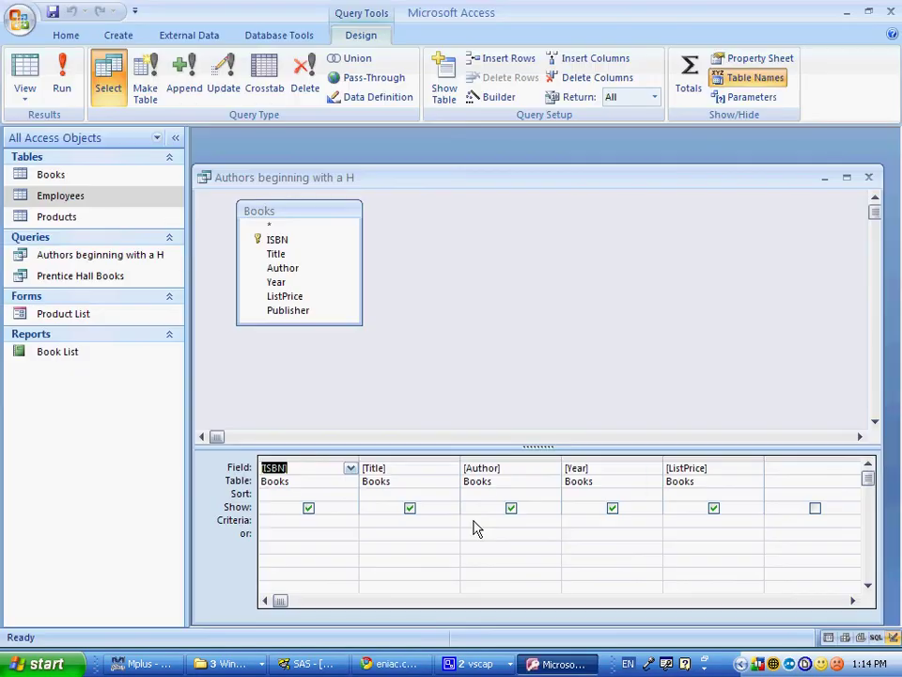
left_click(468, 519)
type("G*")
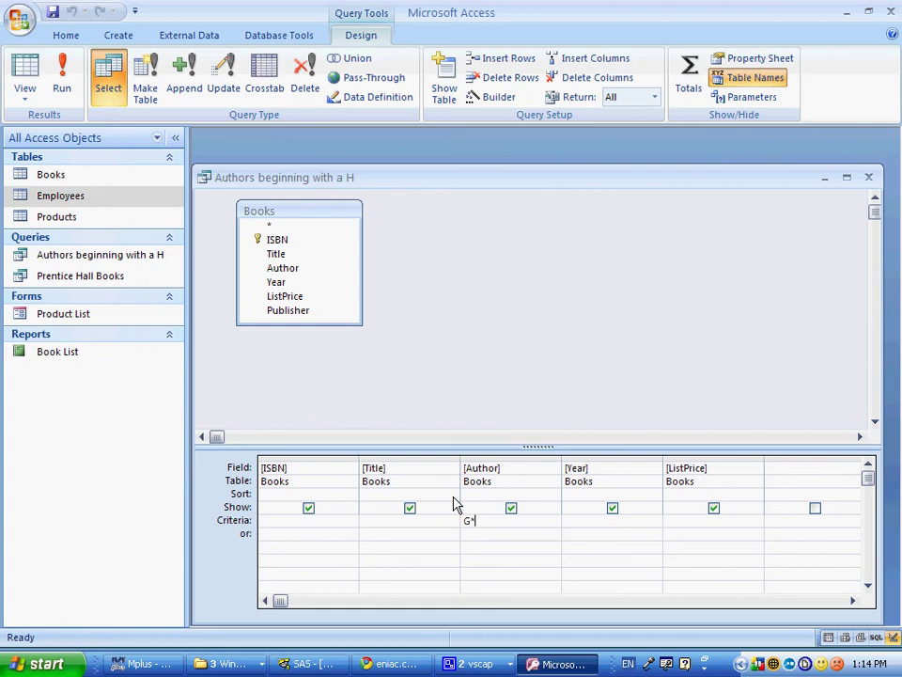
key("Return")
left_click(290, 298)
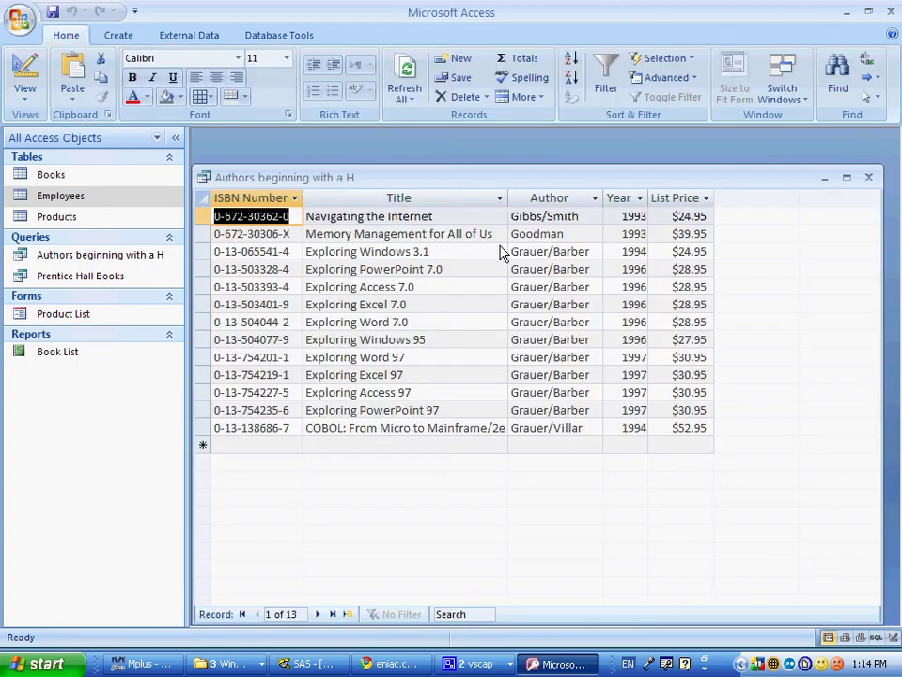
left_click(867, 177)
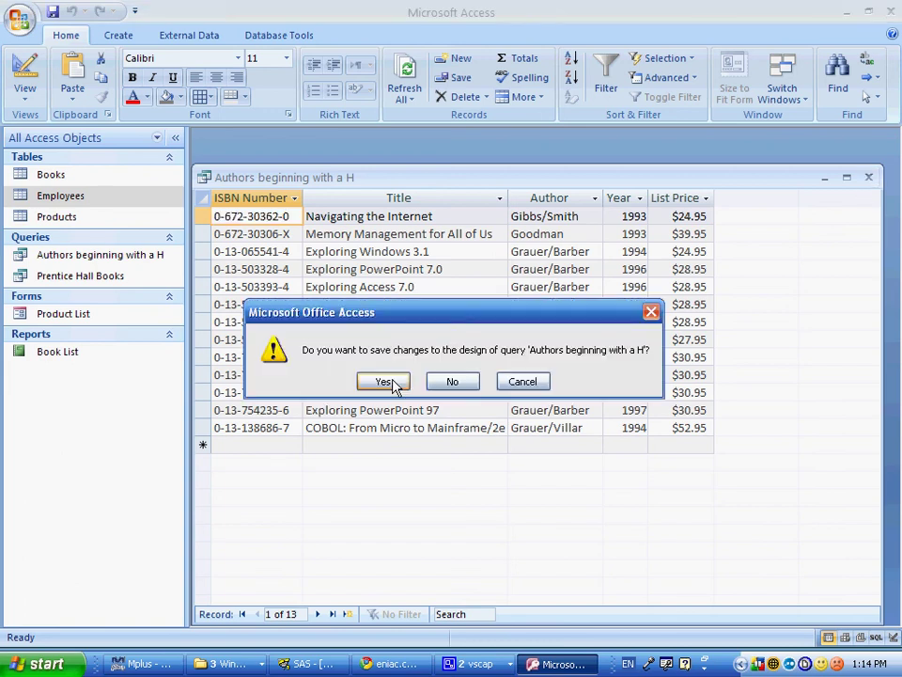
left_click(384, 382)
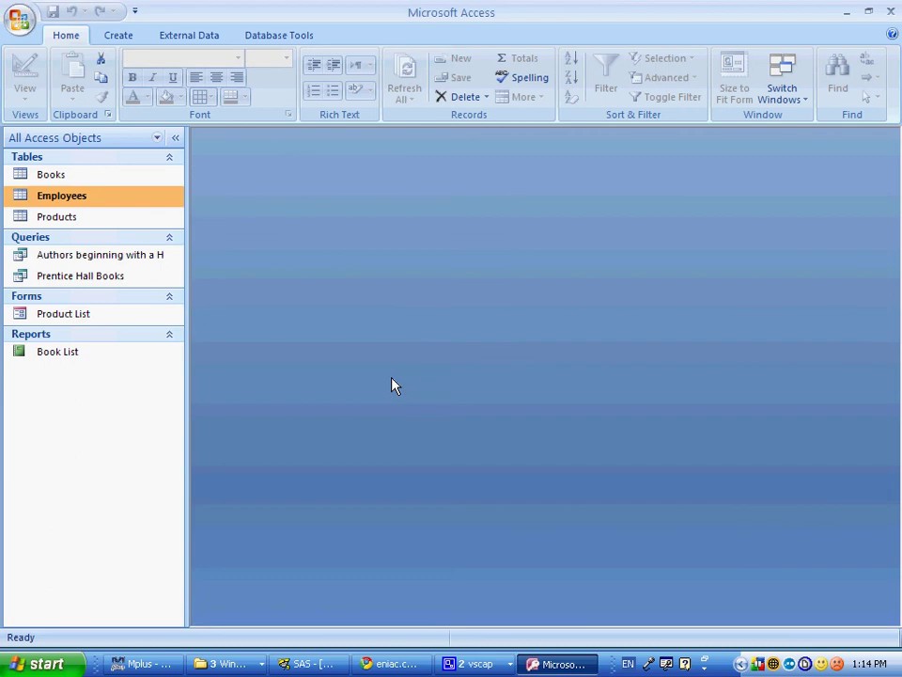
Step: Rename the query from 'Authors beginning with a H' to 'Authors beginning with a G'
right_click(72, 264)
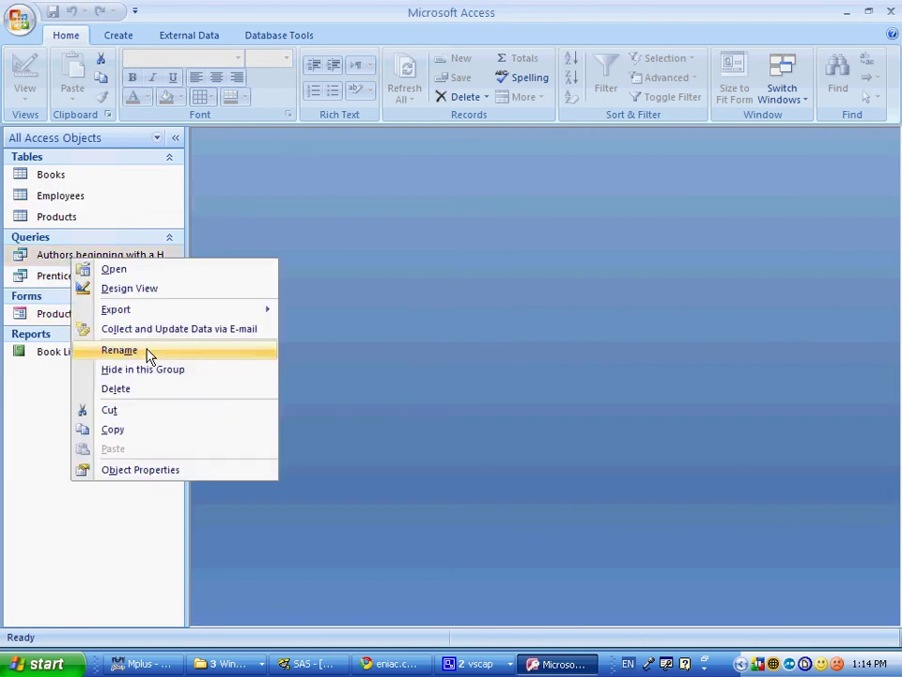
left_click(149, 355)
key("BackSpace")
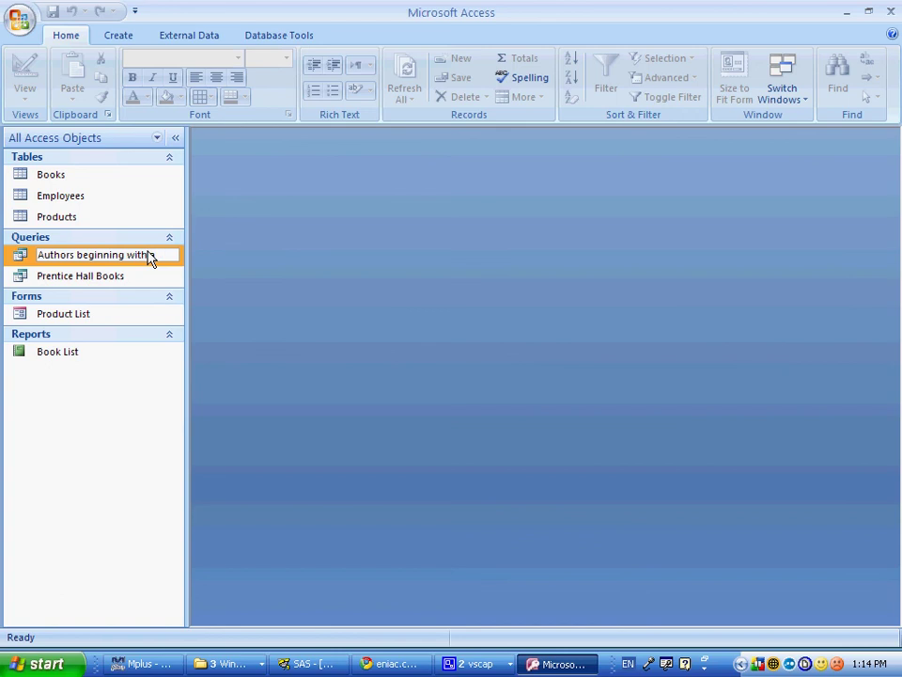
type("G")
key("Return")
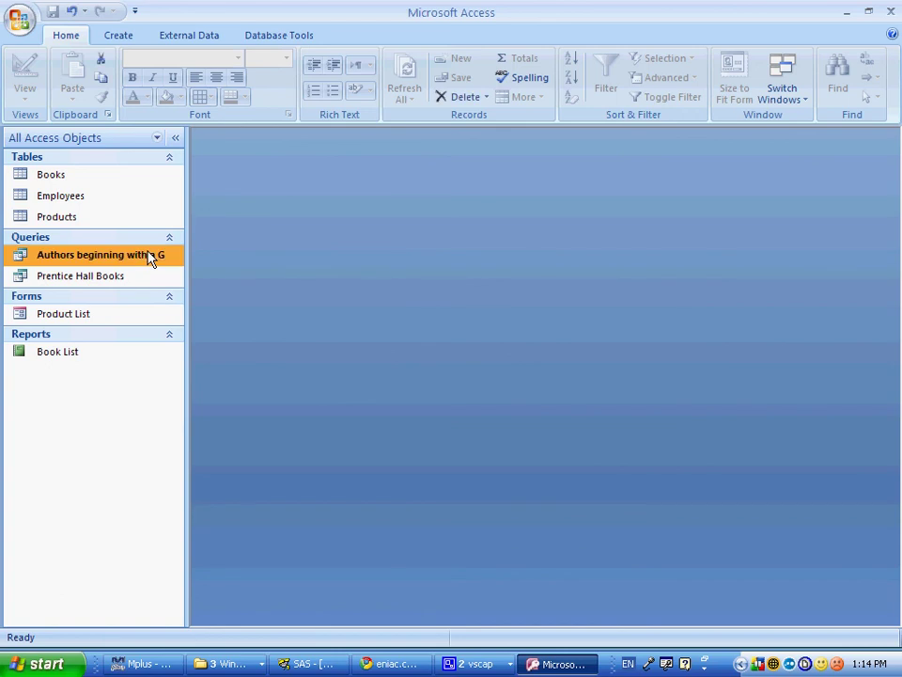
right_click(150, 260)
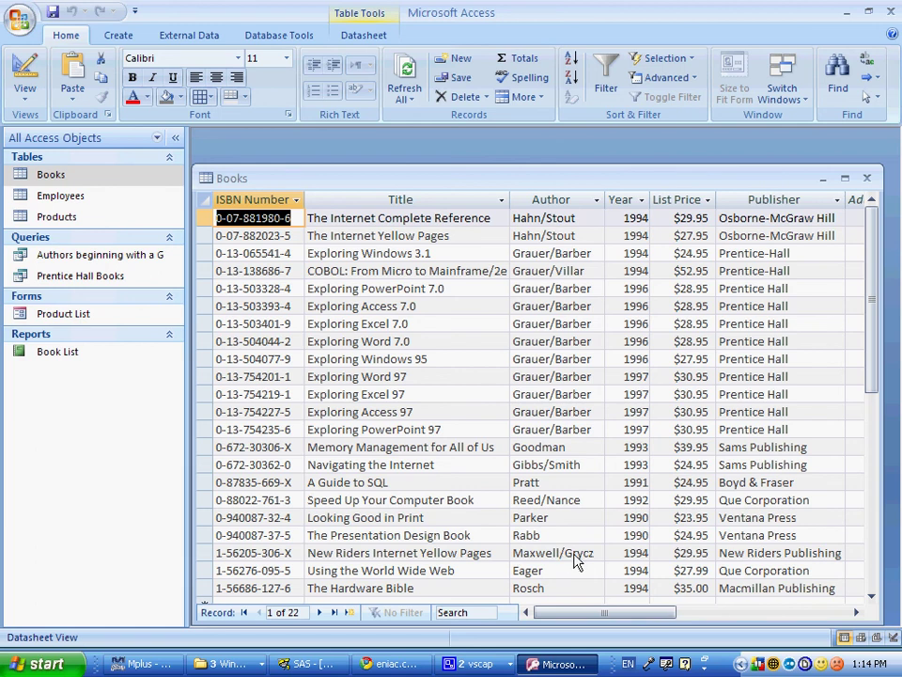
Step: Close Books, add */G* in the query's Author 'or' row, and run it
left_click(867, 178)
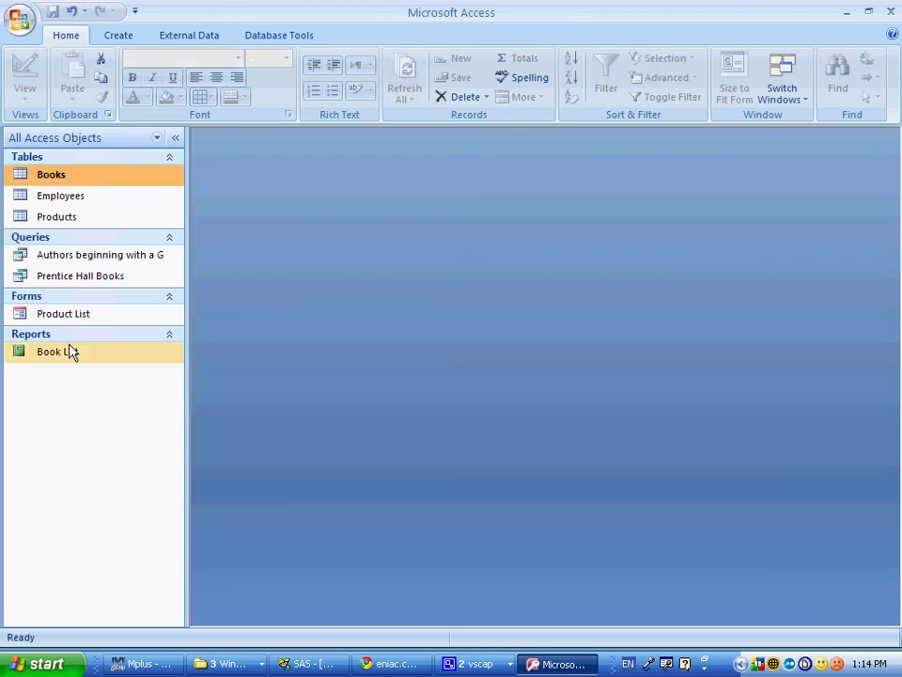
right_click(62, 255)
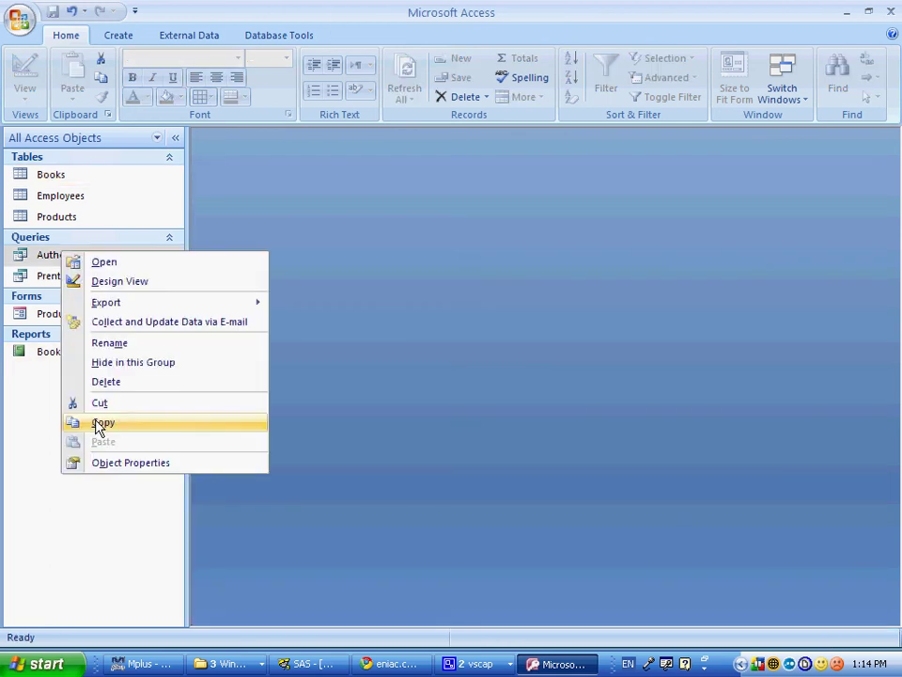
left_click(120, 281)
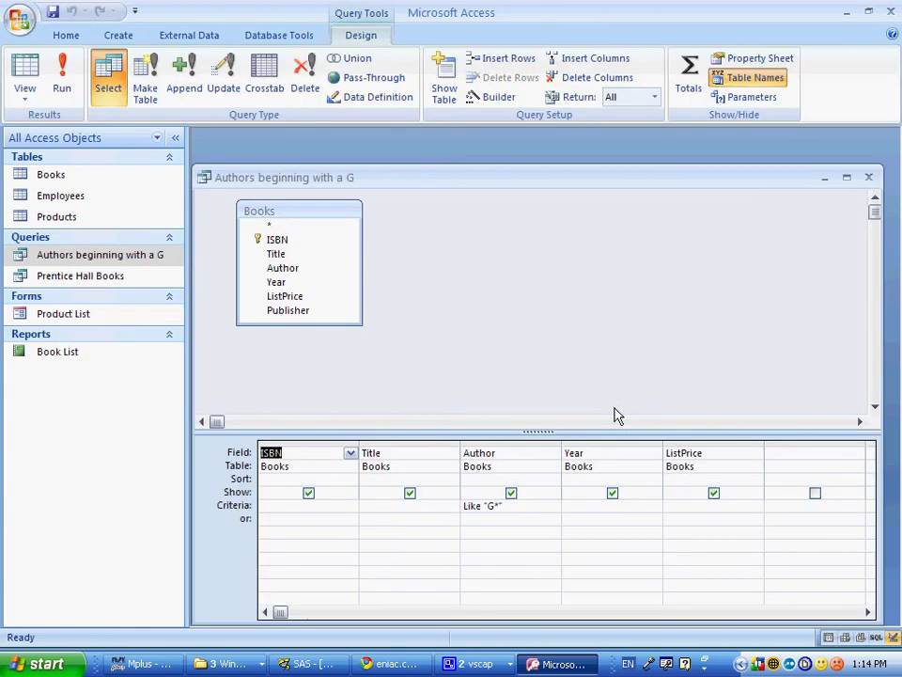
left_click(475, 519)
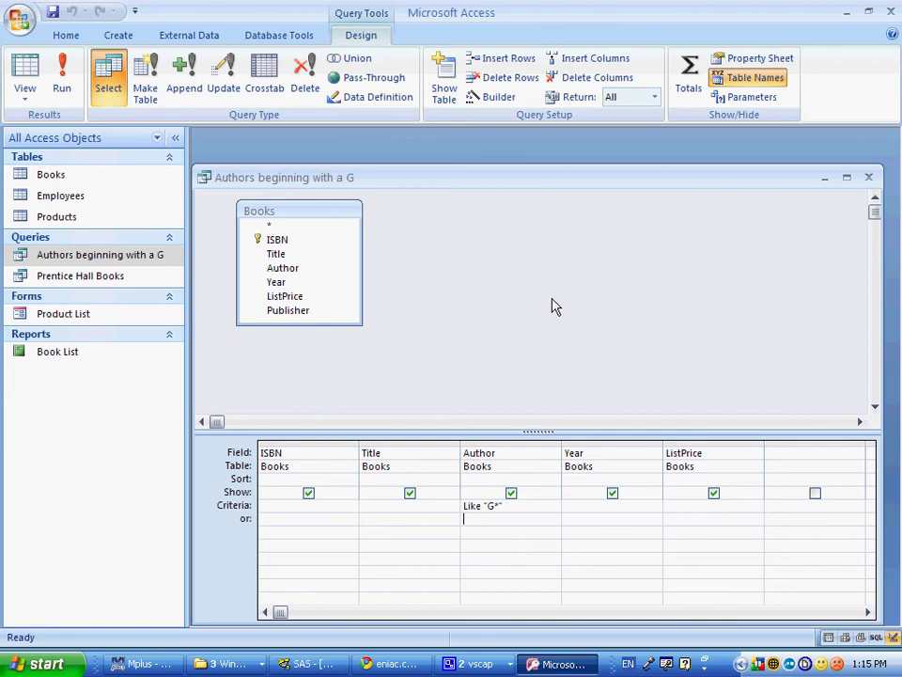
type("*/G*")
key("Tab")
left_click(61, 88)
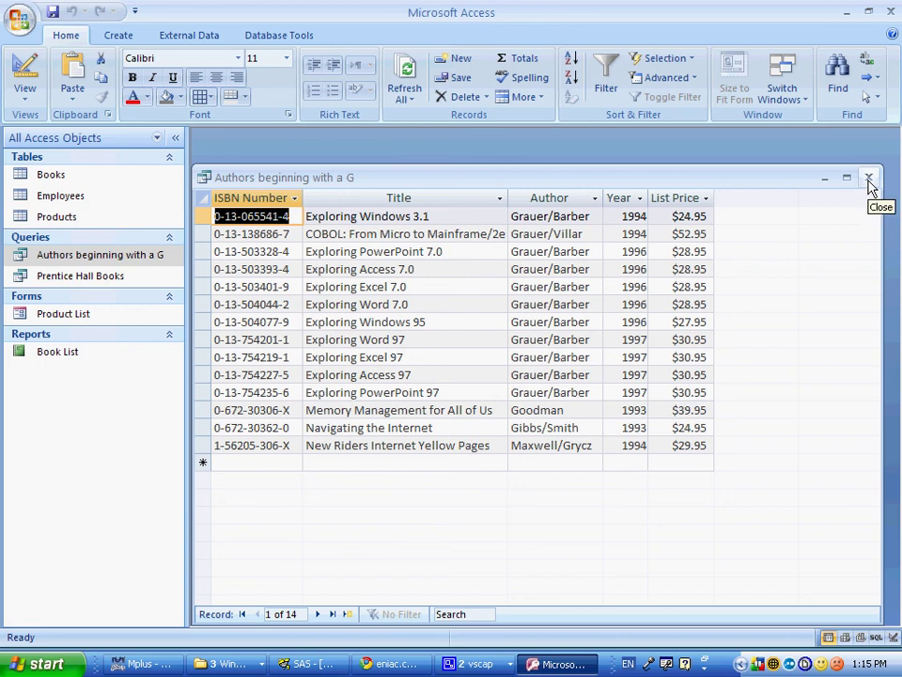
Step: Close the Authors beginning with a G query and save its design changes
key("alt+Tab")
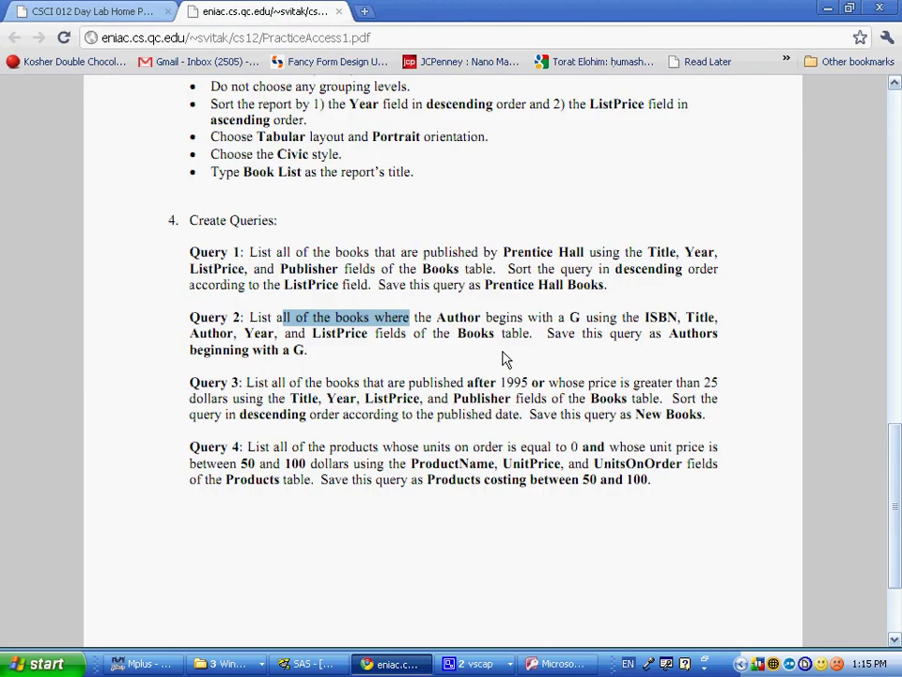
key("alt+Tab")
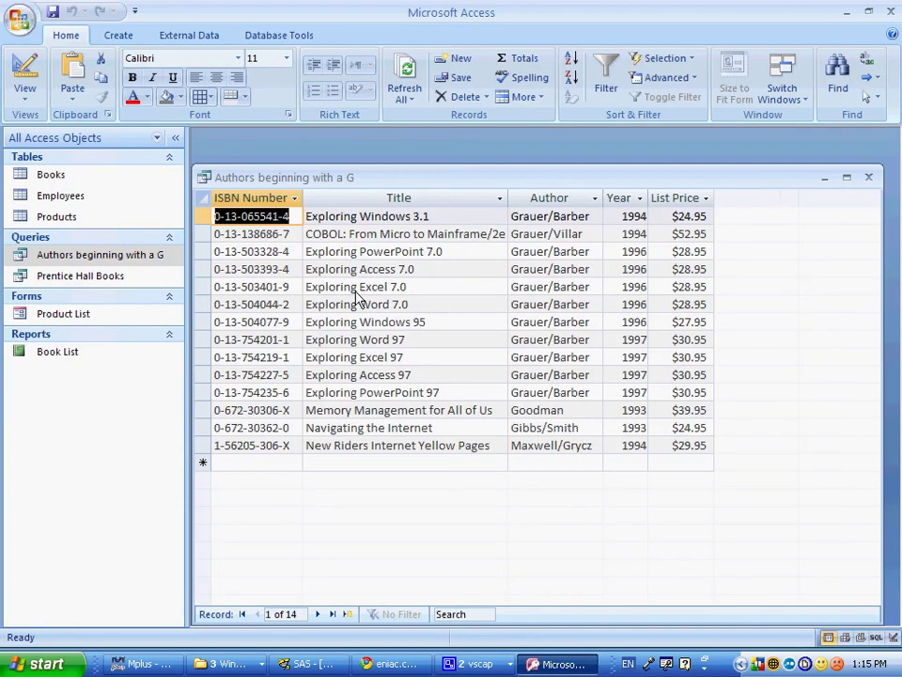
double_click(205, 183)
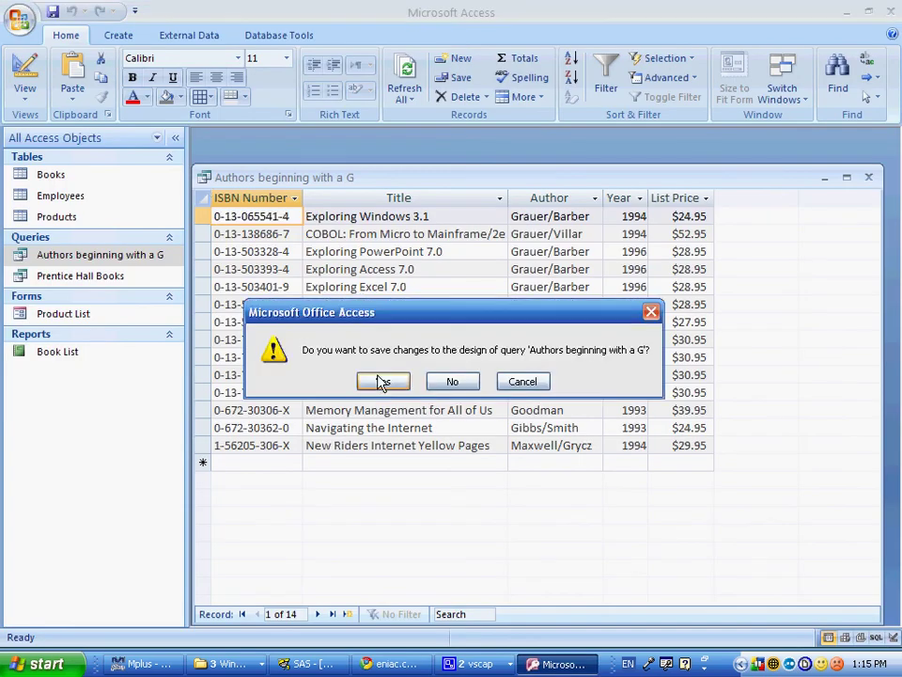
left_click(381, 382)
key("alt+Tab")
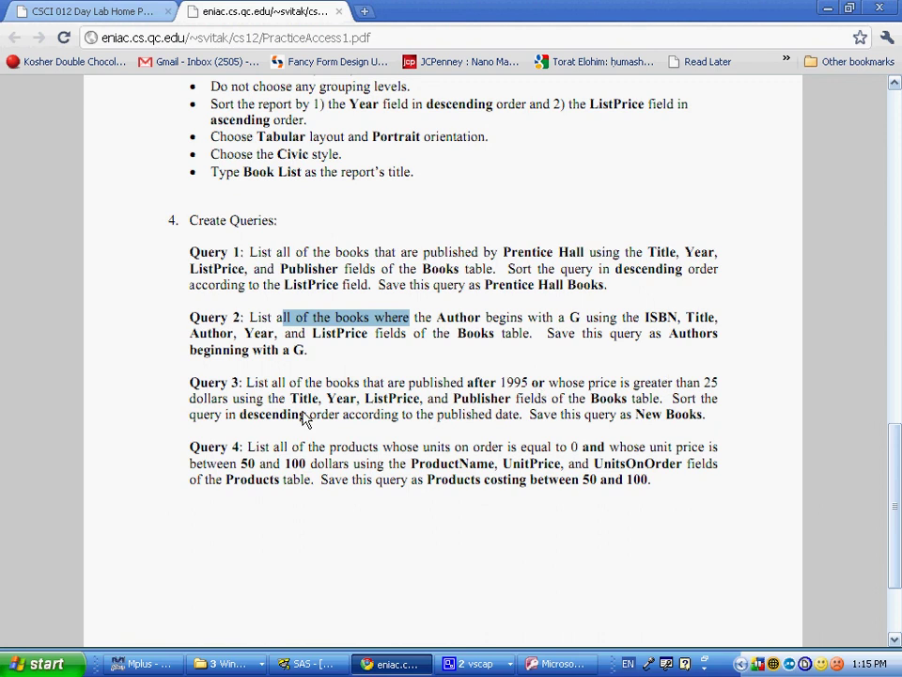
Step: Check Query 3's source table, then start a Simple Query Wizard on Books
double_click(607, 403)
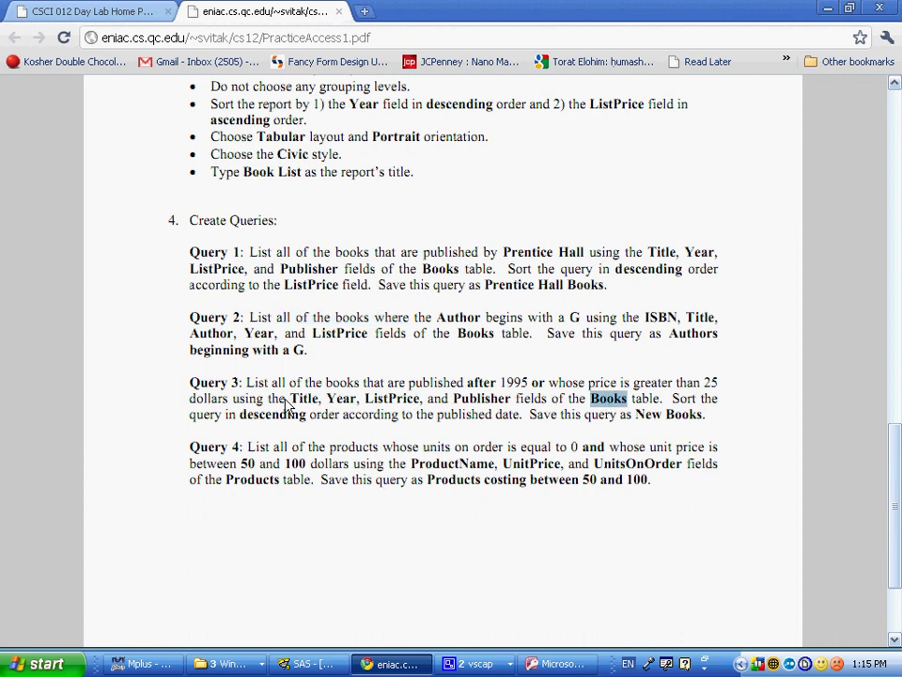
key("alt+Tab")
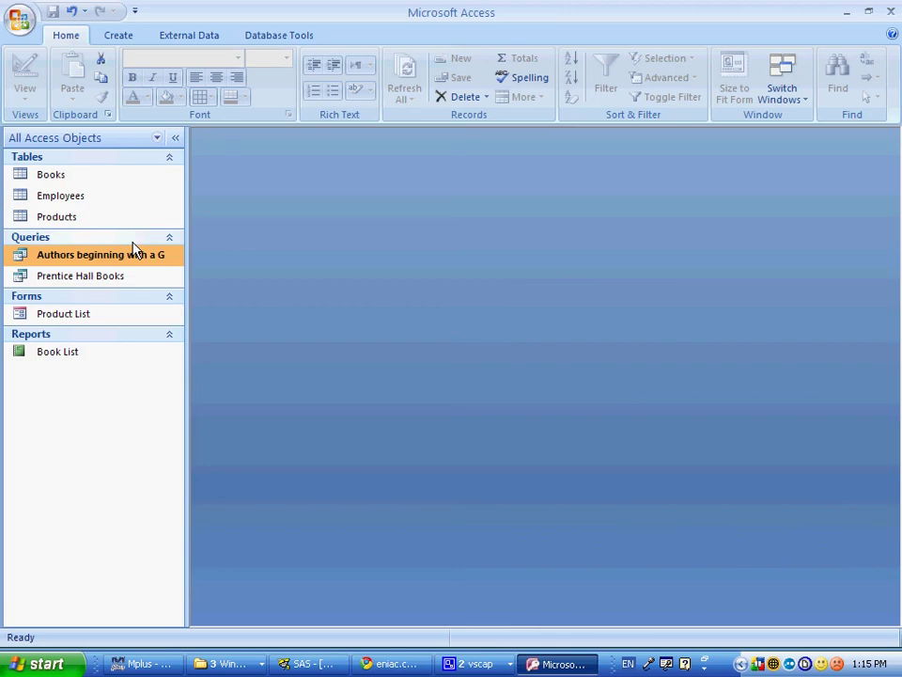
left_click(113, 38)
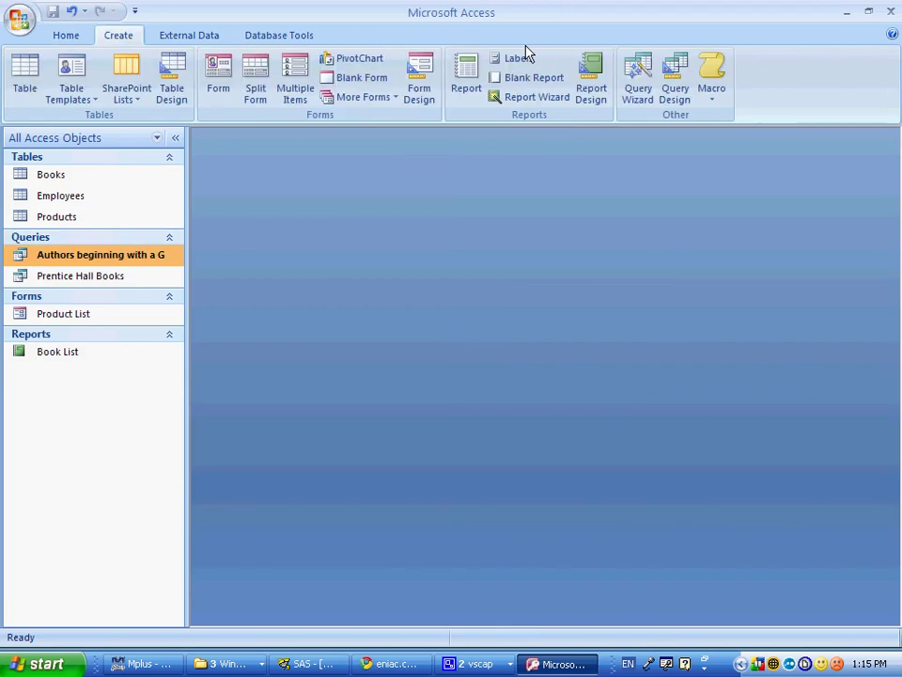
left_click(639, 80)
left_click(522, 422)
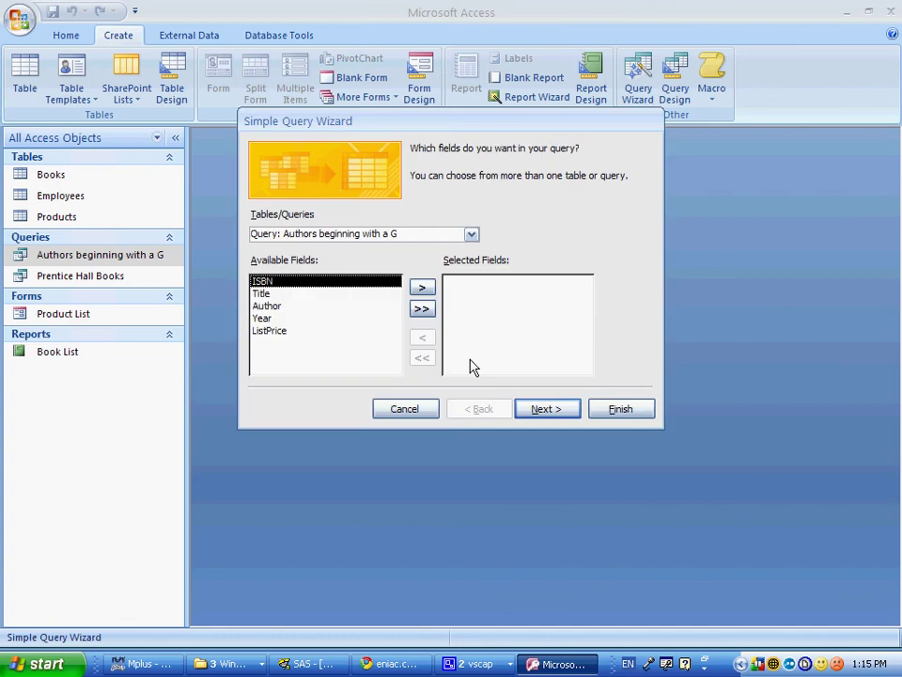
left_click(447, 237)
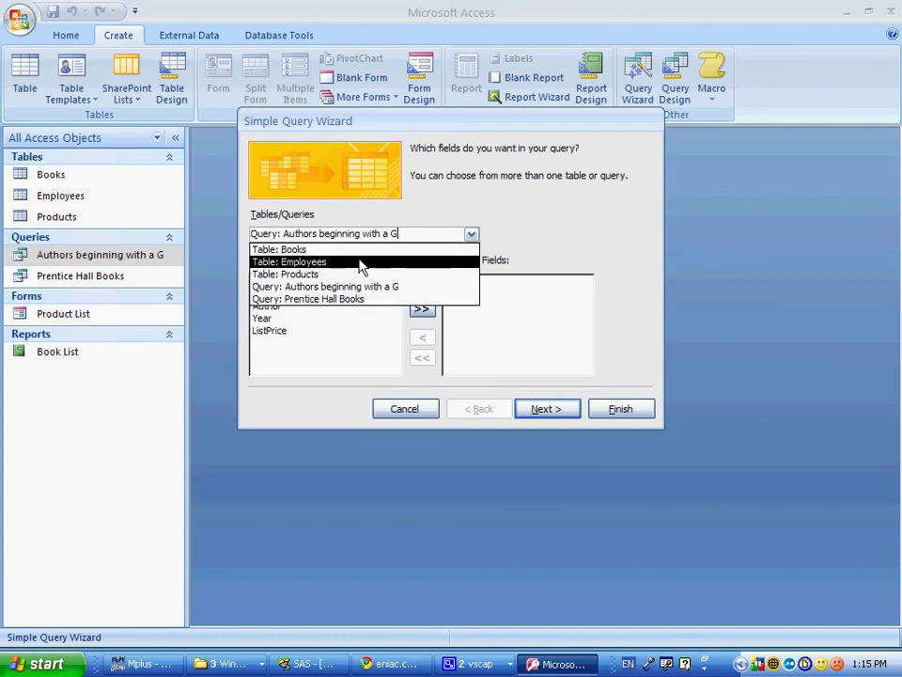
left_click(320, 247)
Step: Add the Title, Year, ListPrice and Publisher fields and advance to the naming step
key("alt+Tab")
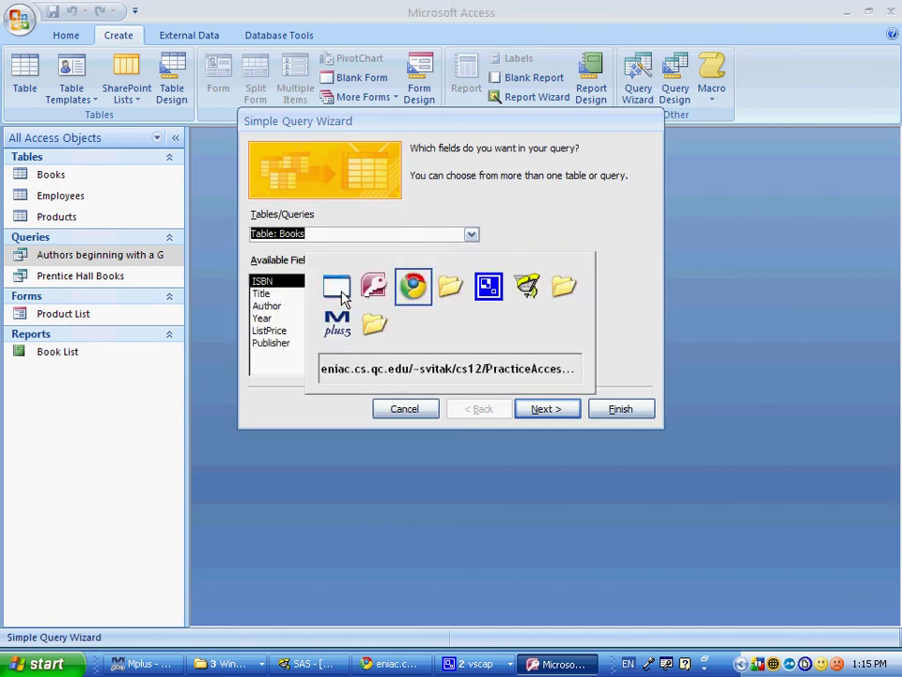
key("alt+Tab")
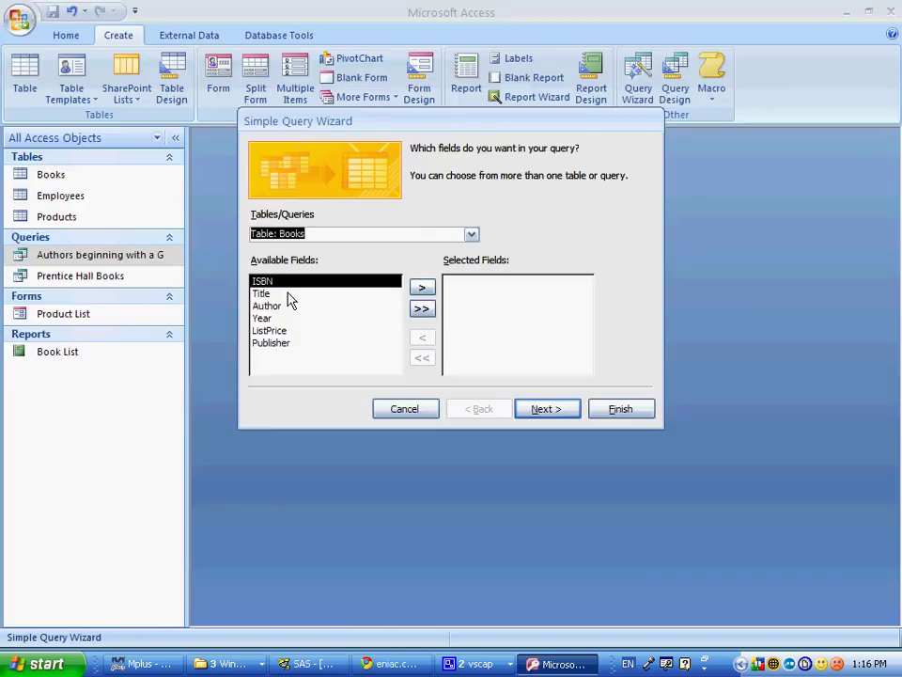
double_click(289, 294)
double_click(286, 307)
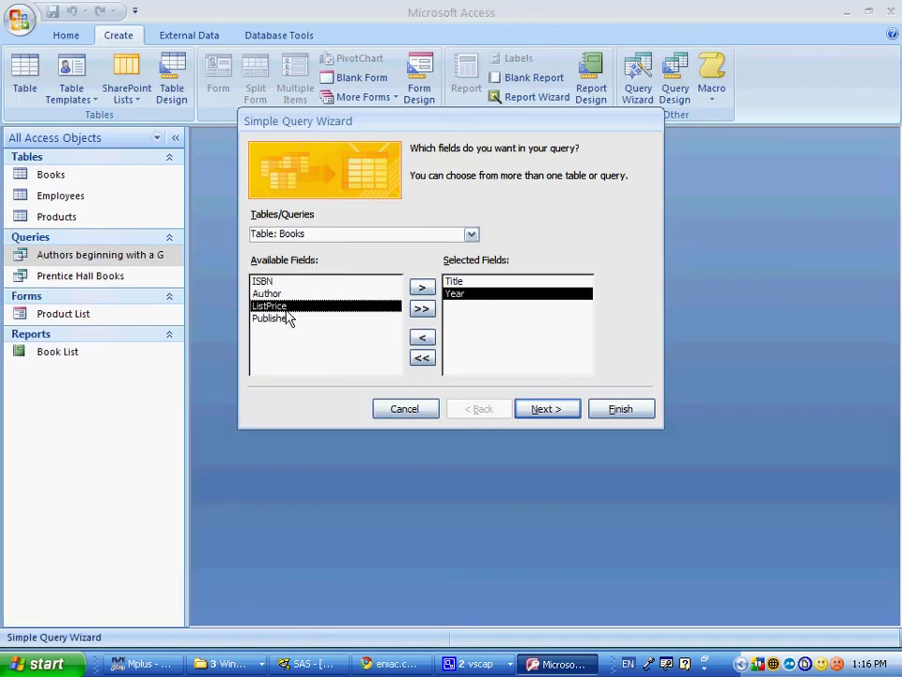
double_click(285, 307)
double_click(284, 307)
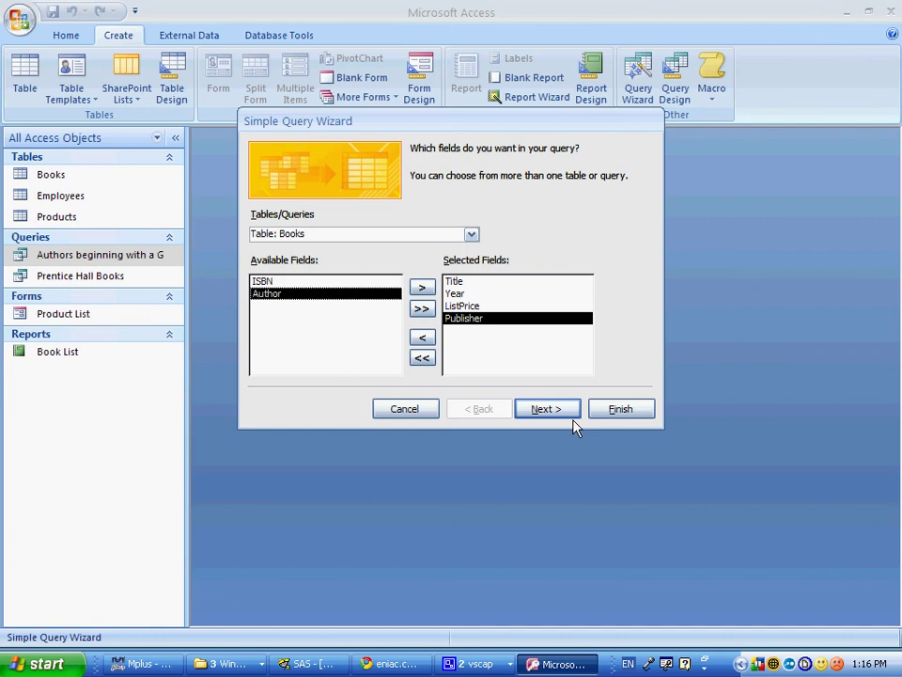
left_click(550, 410)
key("alt+Tab")
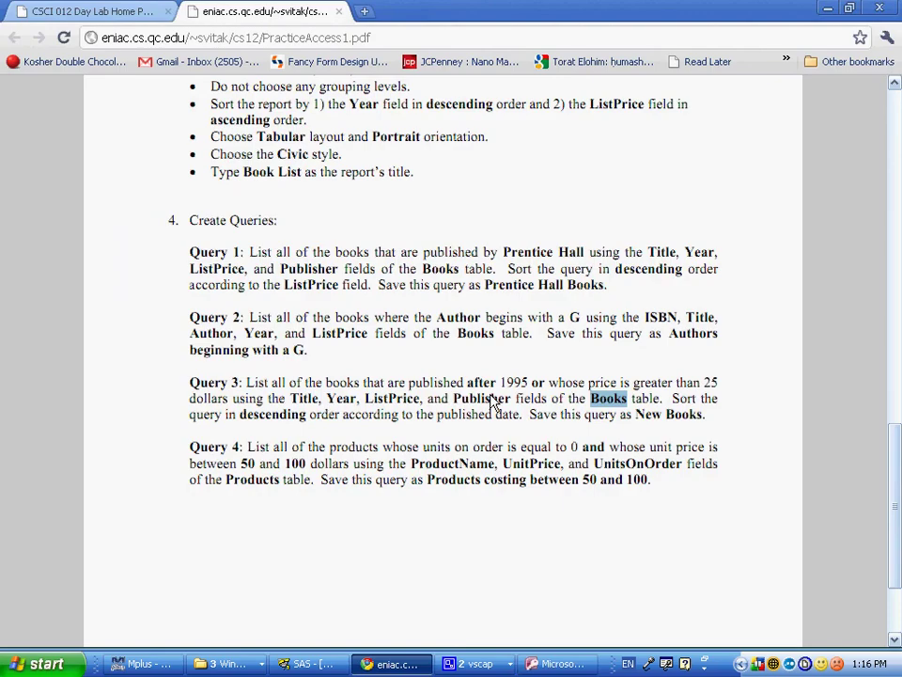
key("alt+Tab")
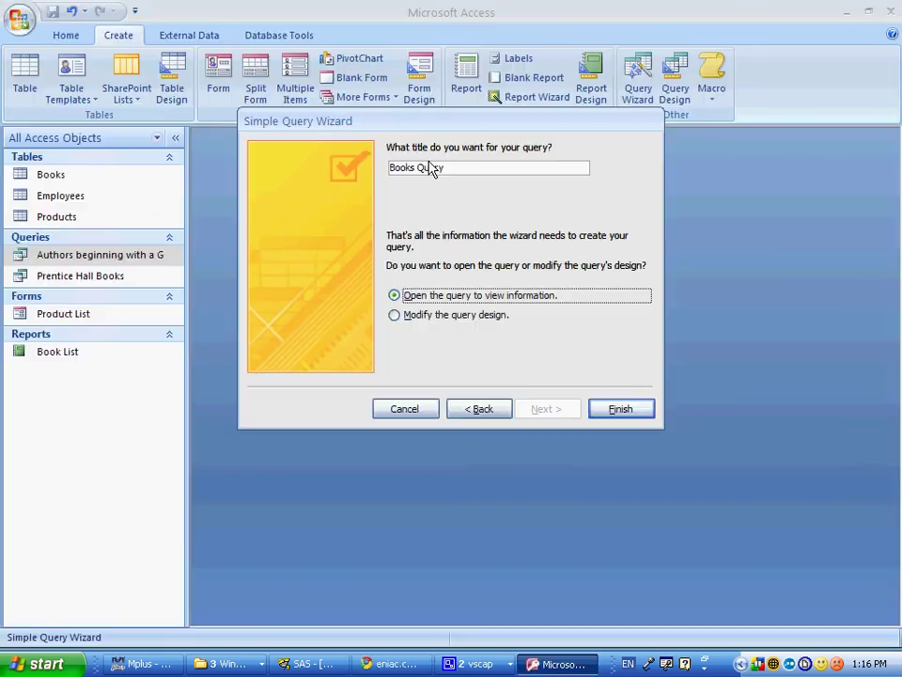
Step: Name the query 'New Books' and finish it in Design view
triple_click(429, 166)
type("N")
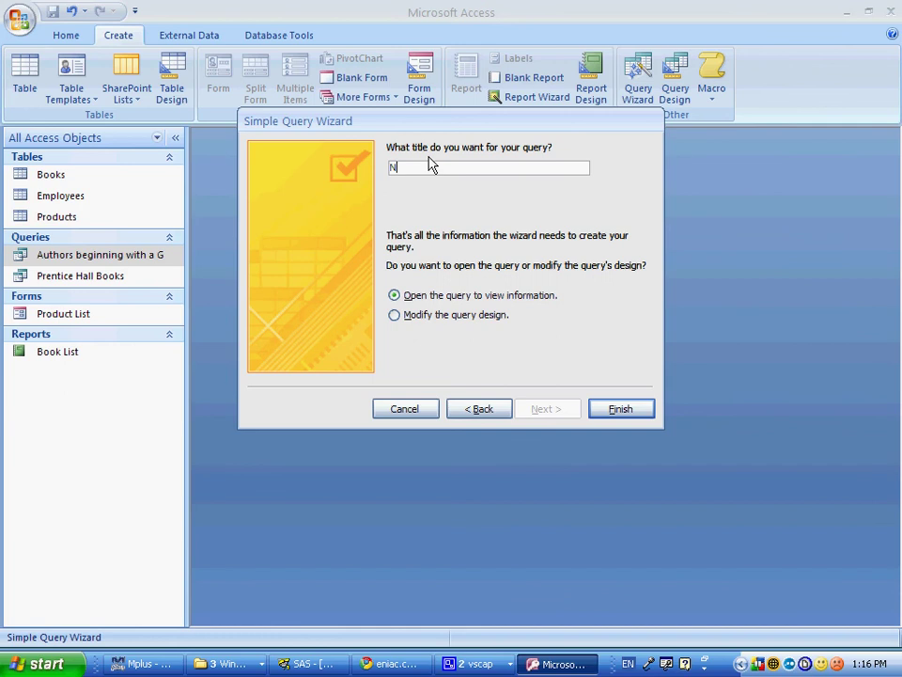
type("ew Books")
left_click(511, 325)
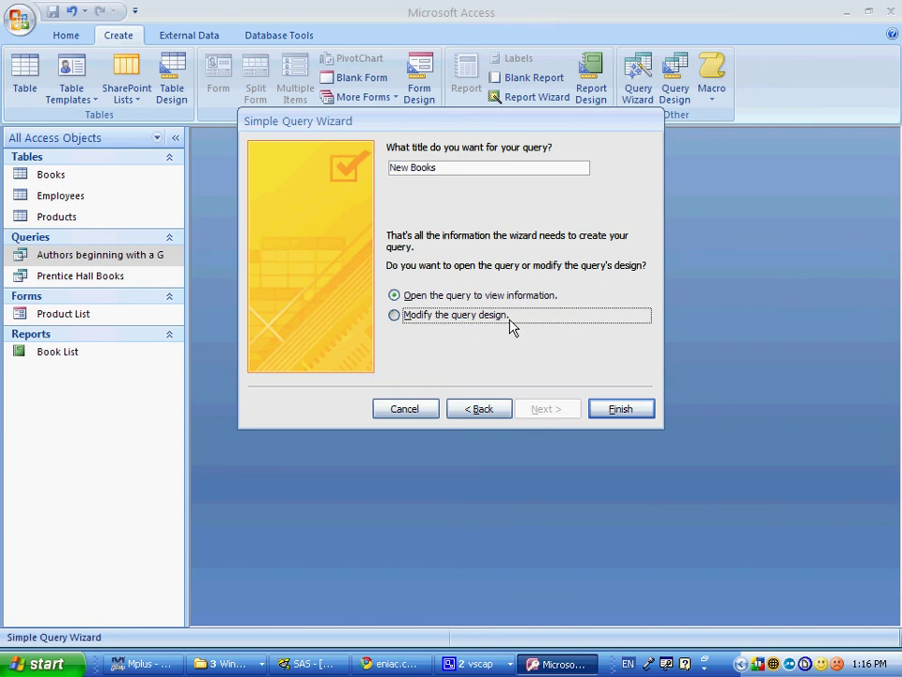
left_click(620, 408)
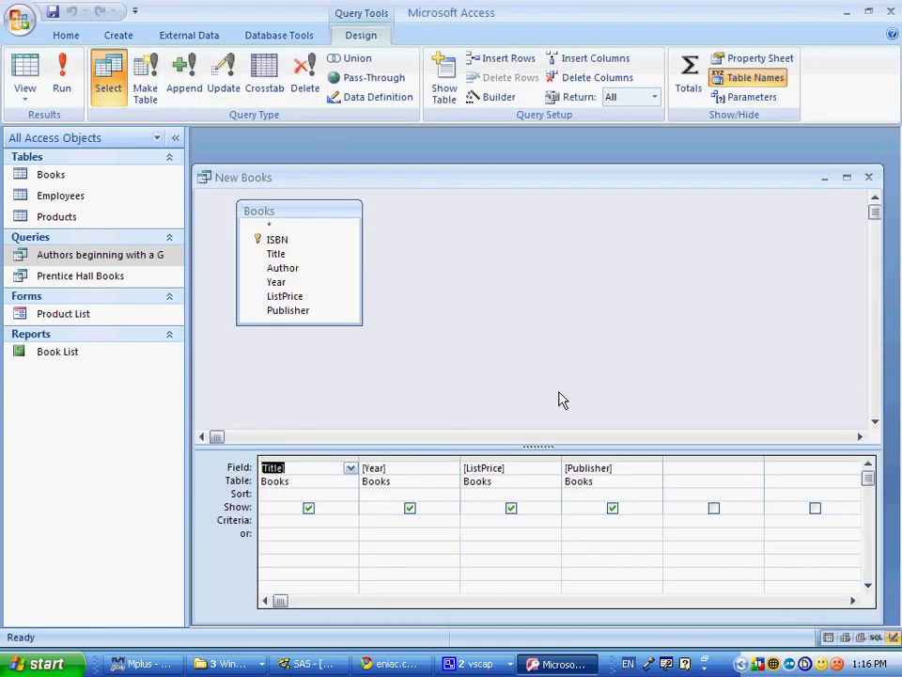
Step: Enter >=1995 under Year and >25 in ListPrice's 'or' row, then run it
key("alt+Tab")
key("alt+Tab")
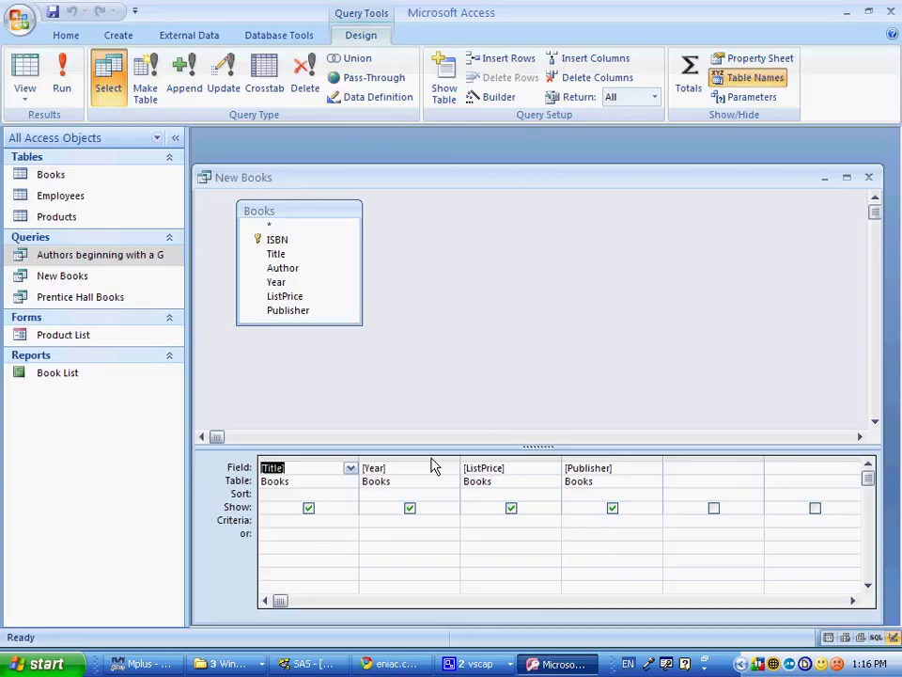
left_click(385, 521)
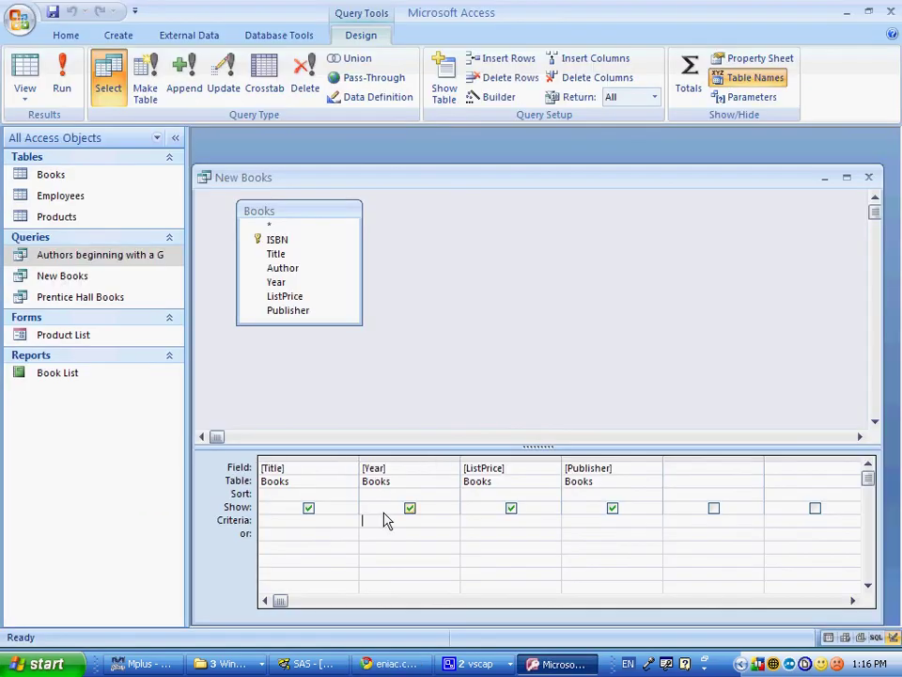
type(">=1995")
key("alt+Tab")
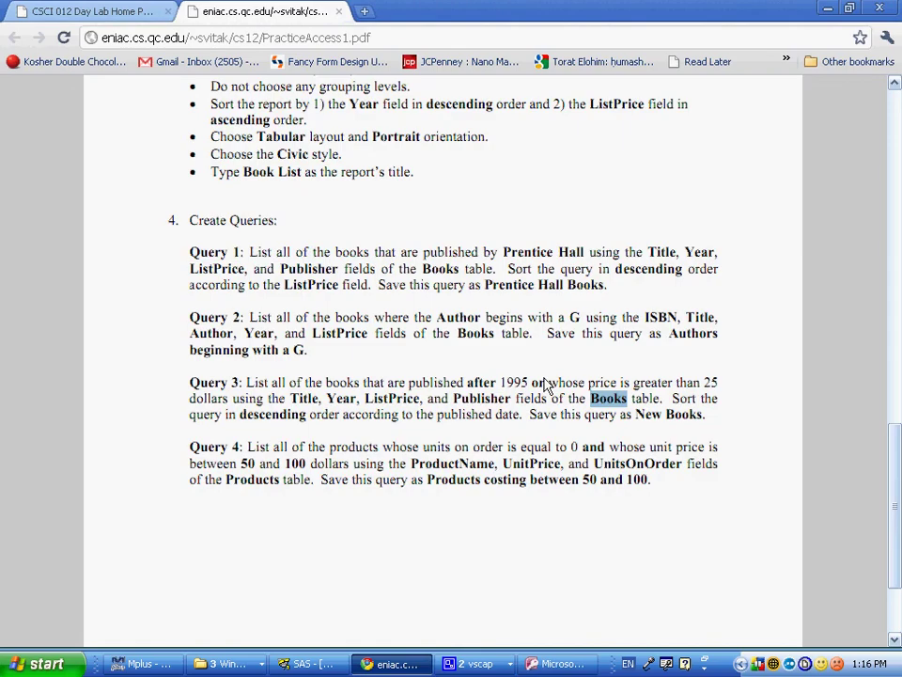
double_click(540, 384)
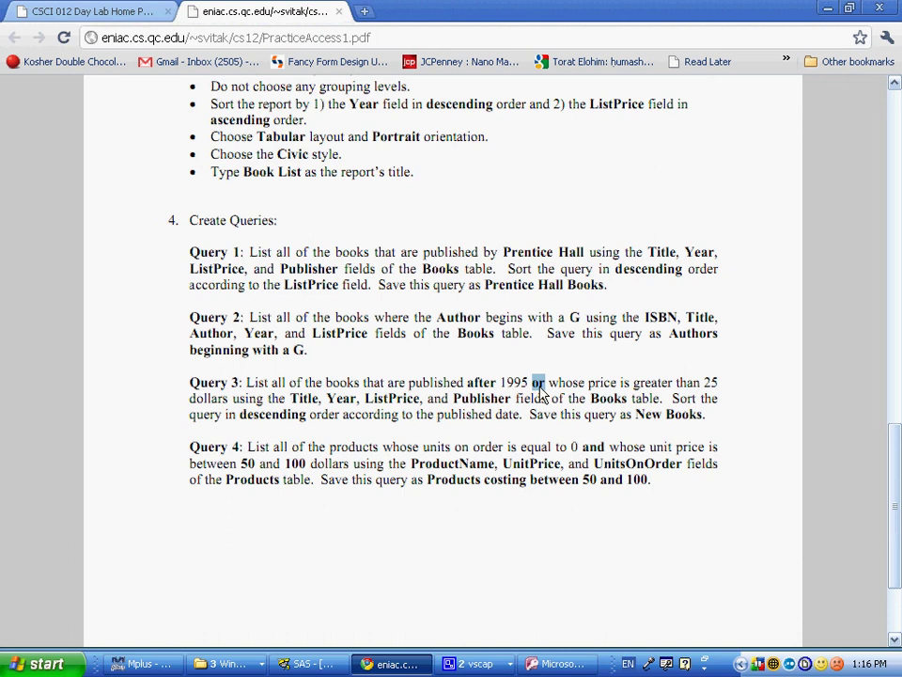
key("alt+Tab")
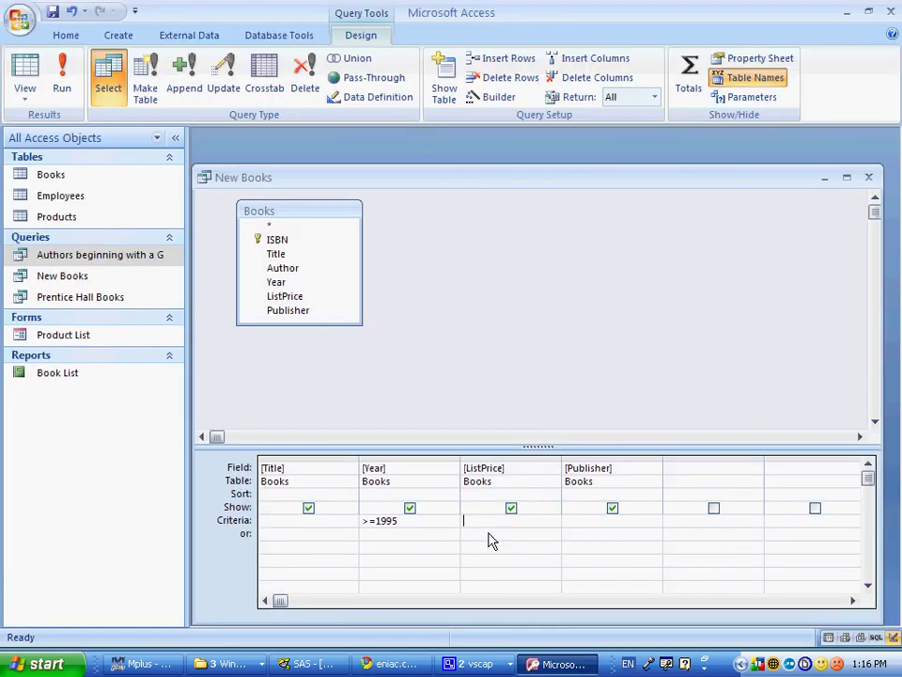
left_click(490, 534)
type(">25")
key("Tab")
left_click(62, 77)
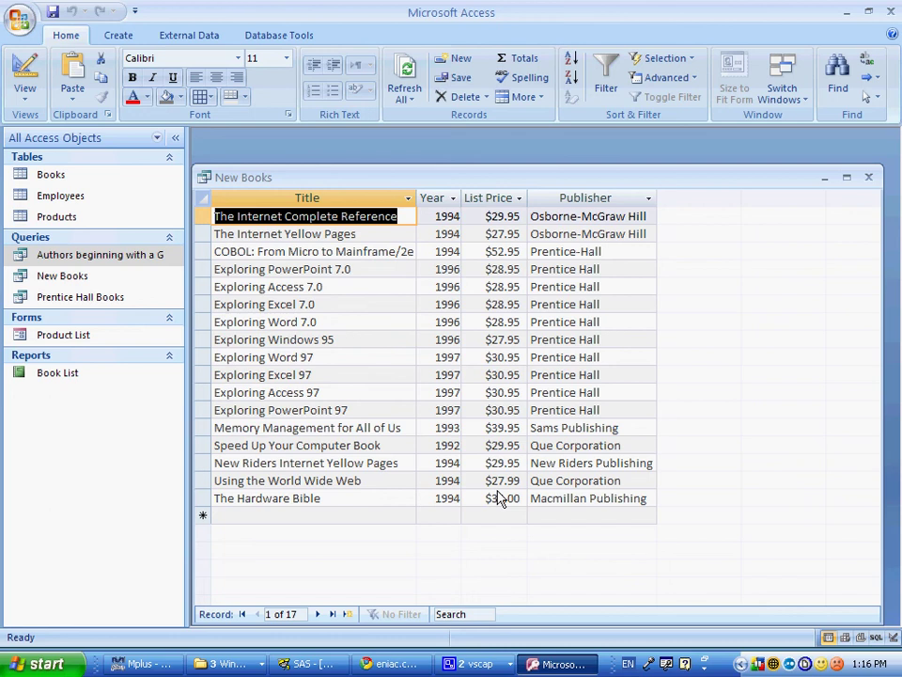
Step: Sort New Books by Year descending, run it, then close it and save the design
left_click(28, 85)
key("alt+Tab")
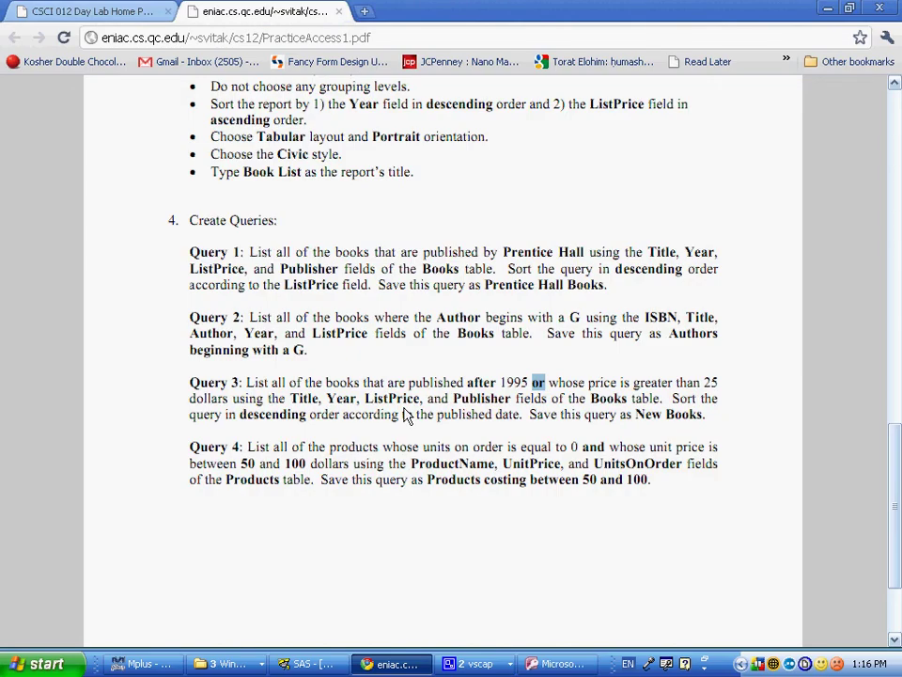
key("alt+Tab")
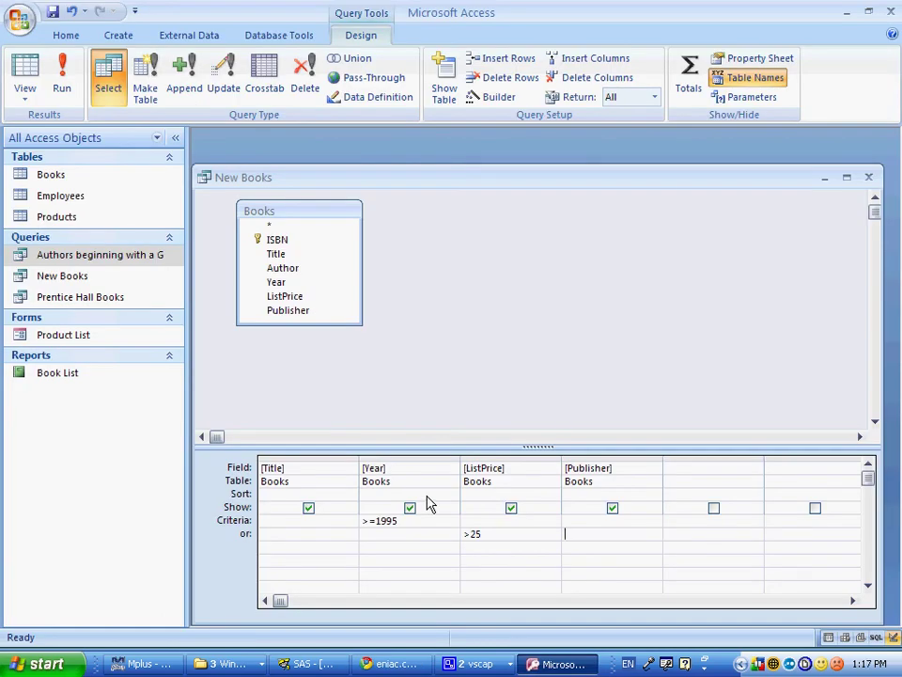
left_click(456, 497)
left_click(404, 520)
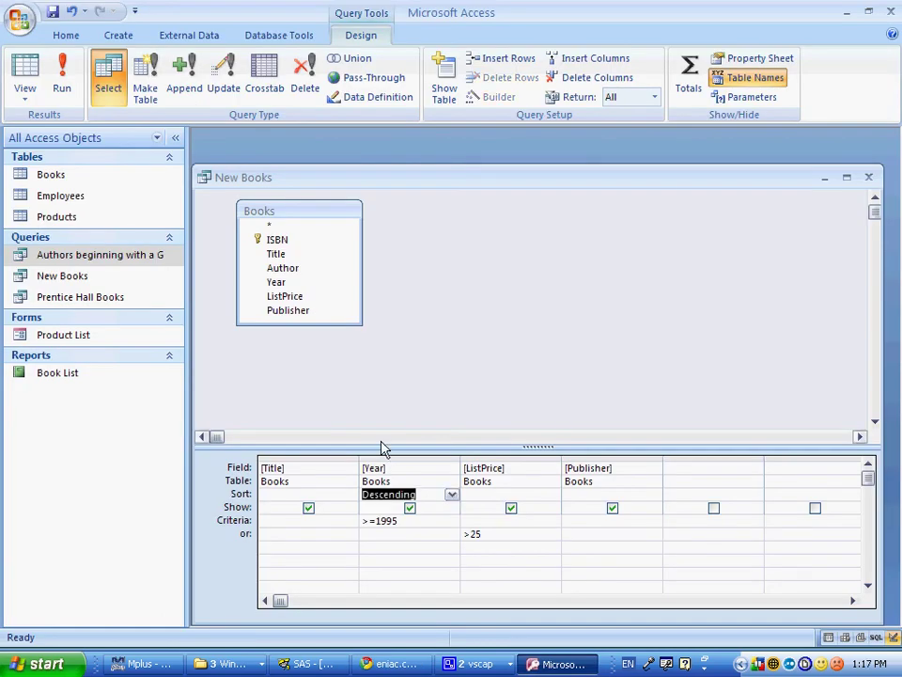
left_click(62, 82)
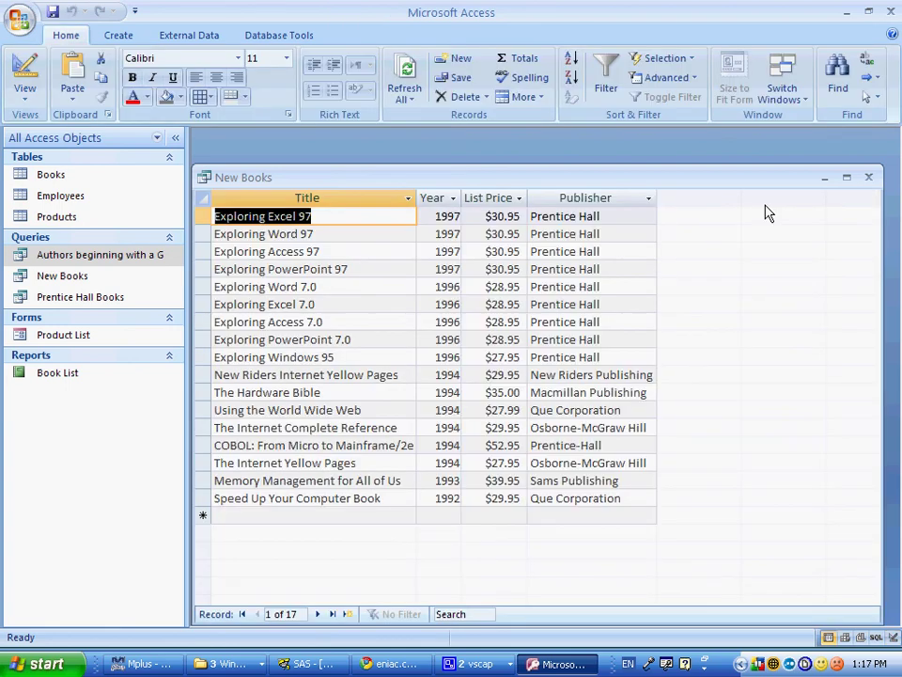
double_click(207, 178)
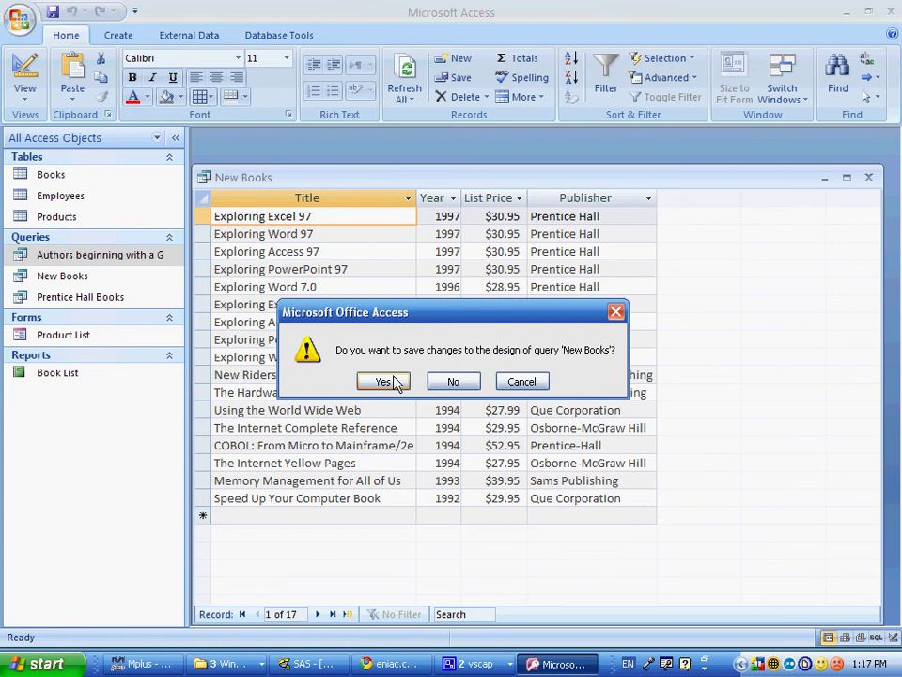
left_click(396, 384)
key("alt+Tab")
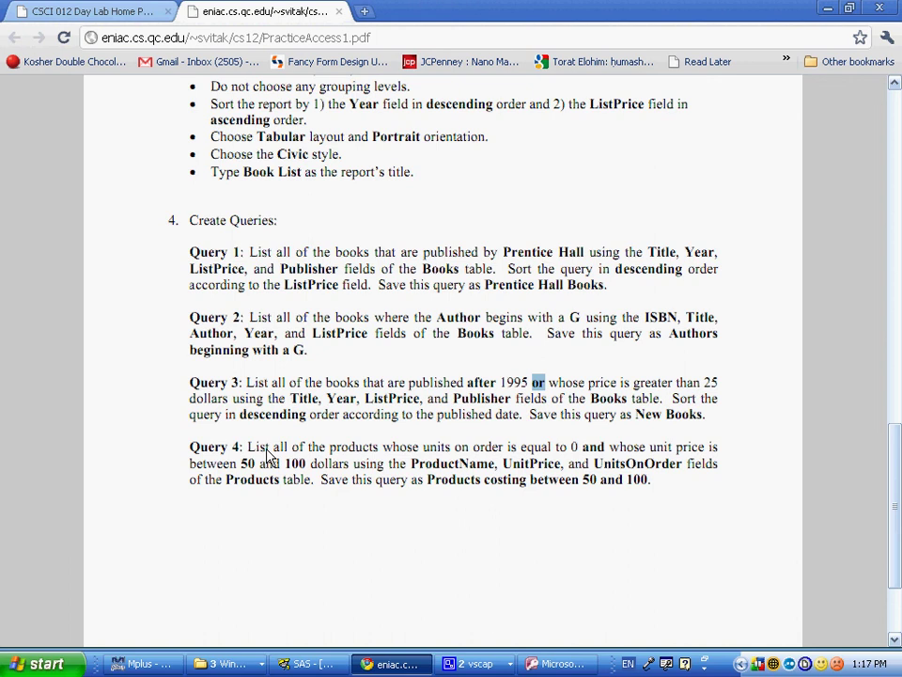
key("alt+Tab")
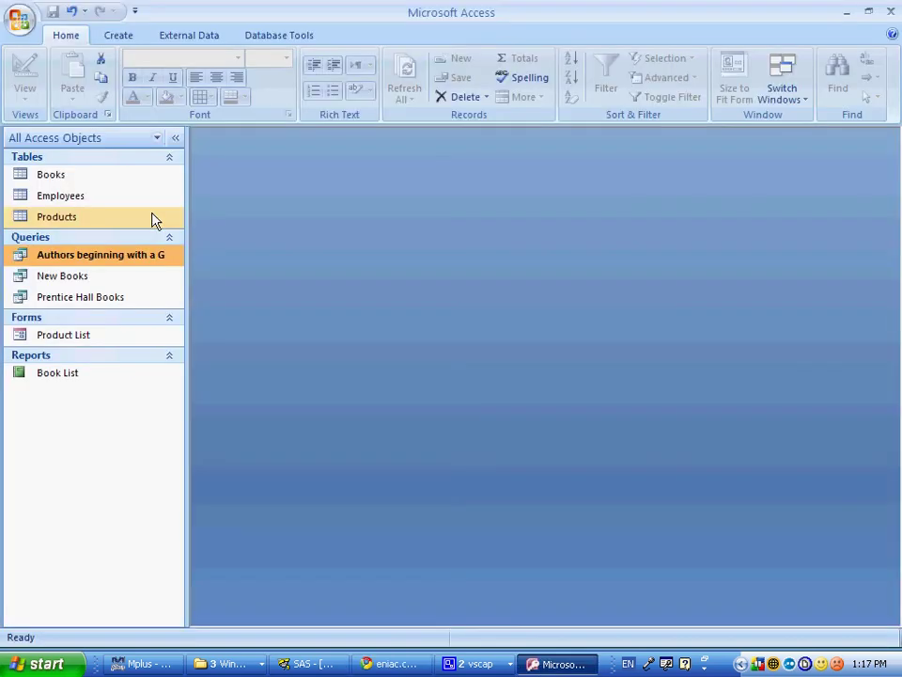
Step: Start a Simple Query Wizard and check the instructions for the Products query
key("alt+c")
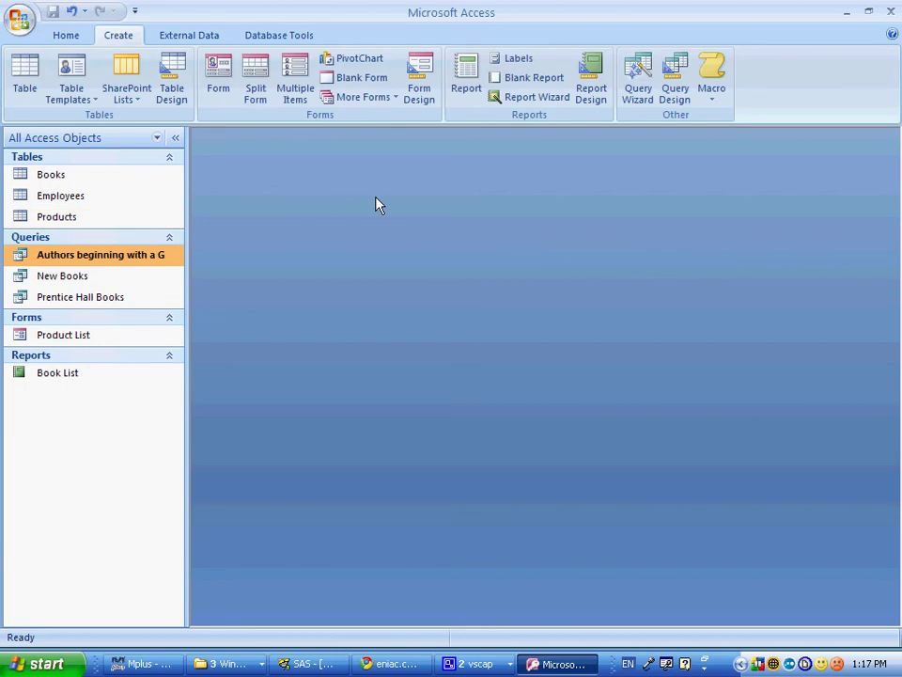
left_click(639, 84)
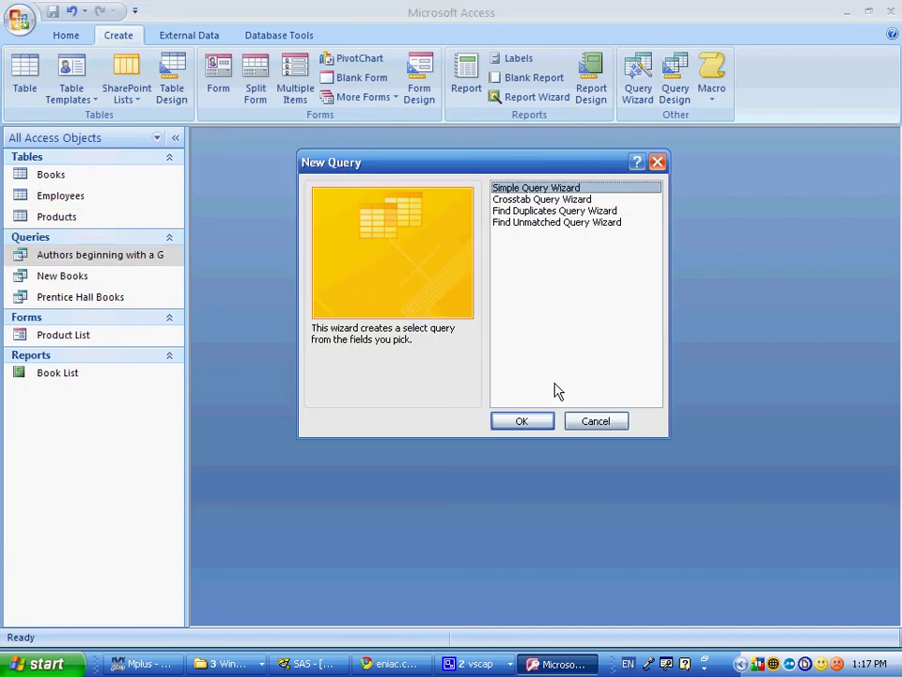
key("Return")
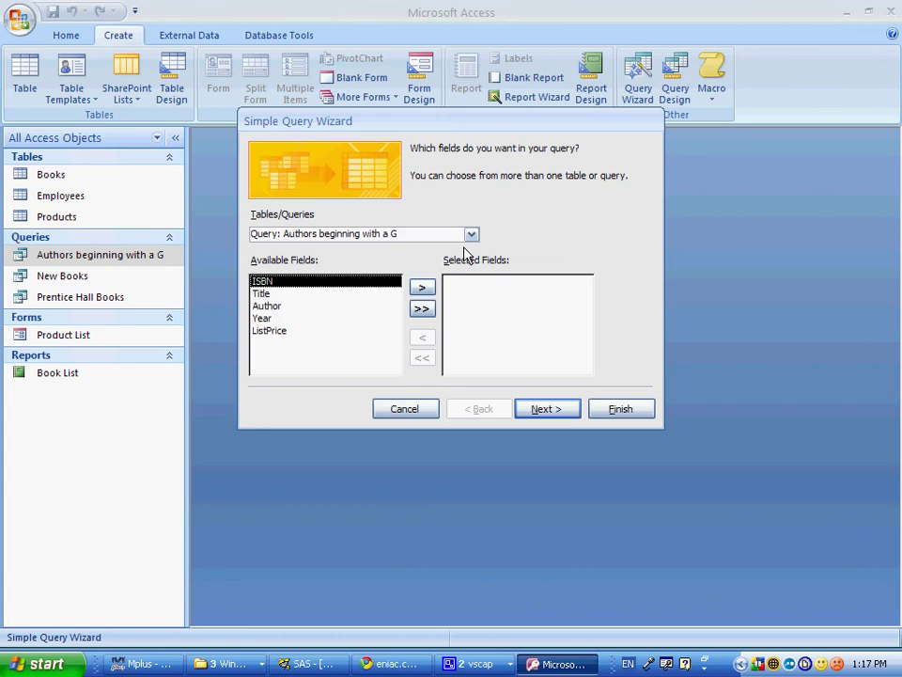
left_click(470, 234)
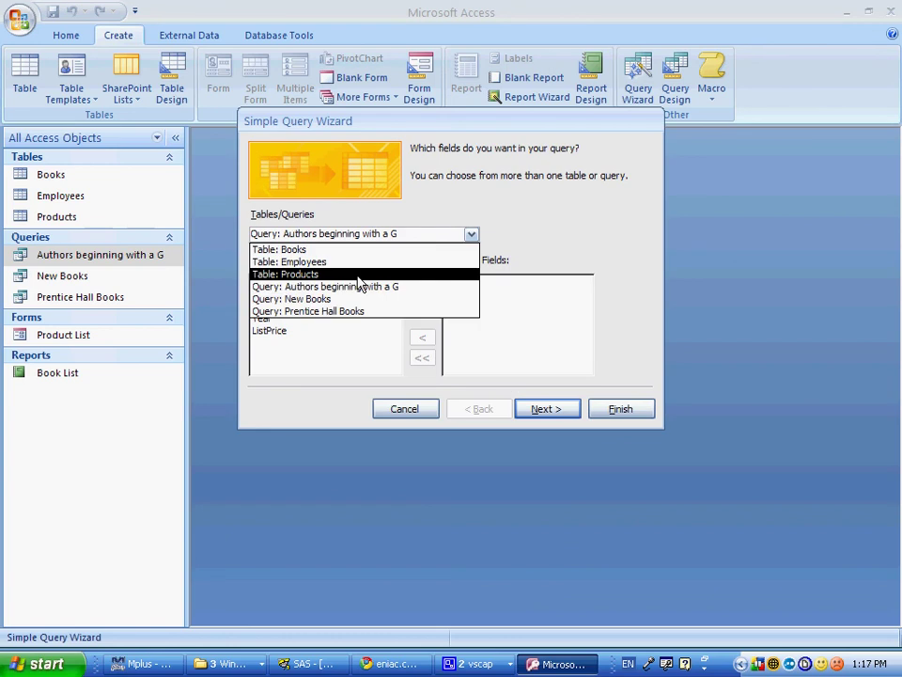
key("alt+Tab")
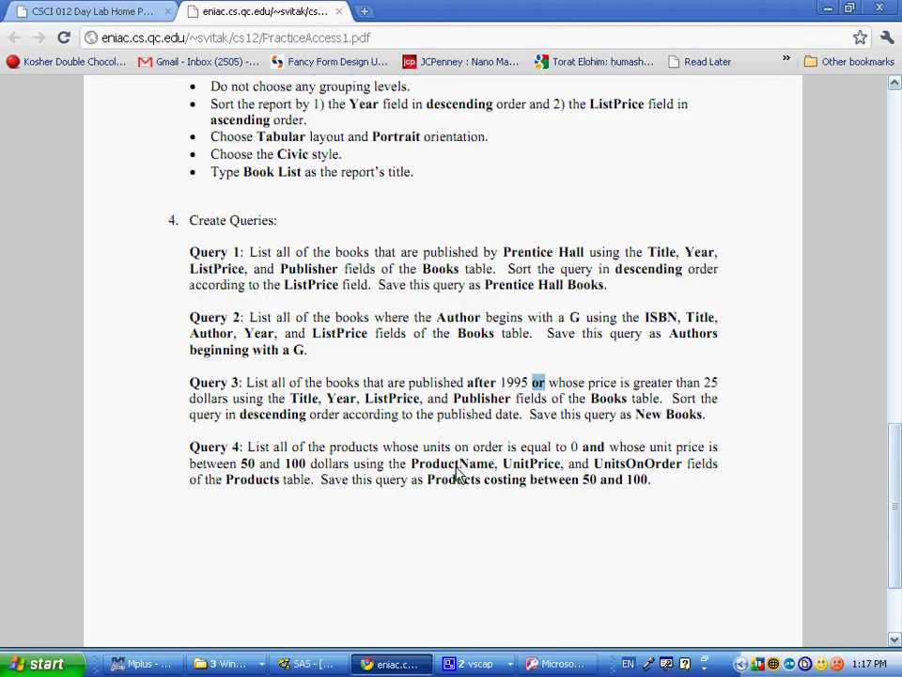
key("alt+Tab")
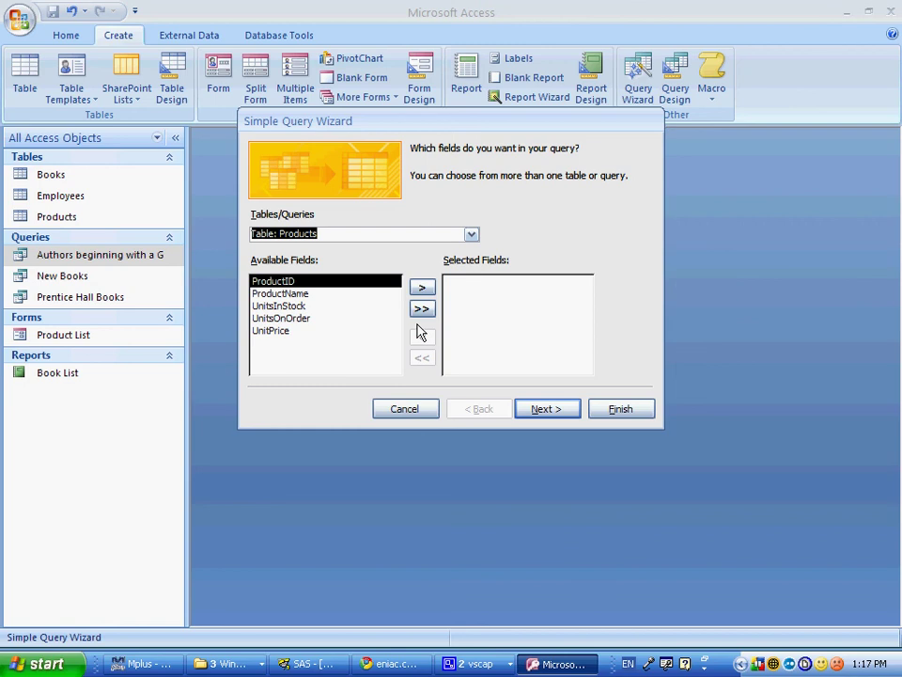
Step: Add ProductName, UnitPrice and UnitsOnOrder as a detail query, finishing in design view
double_click(282, 293)
double_click(300, 319)
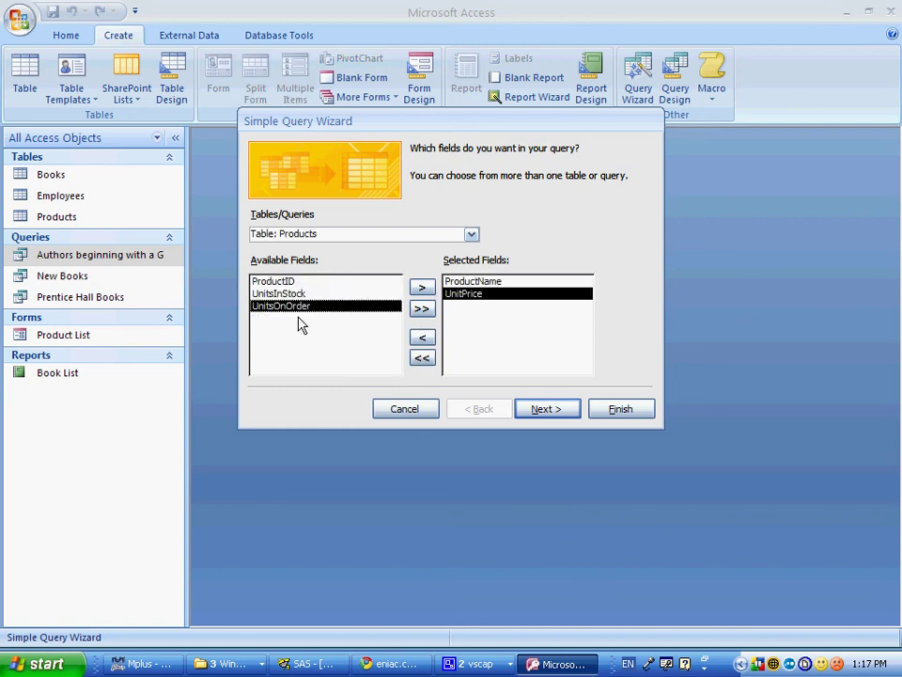
double_click(298, 311)
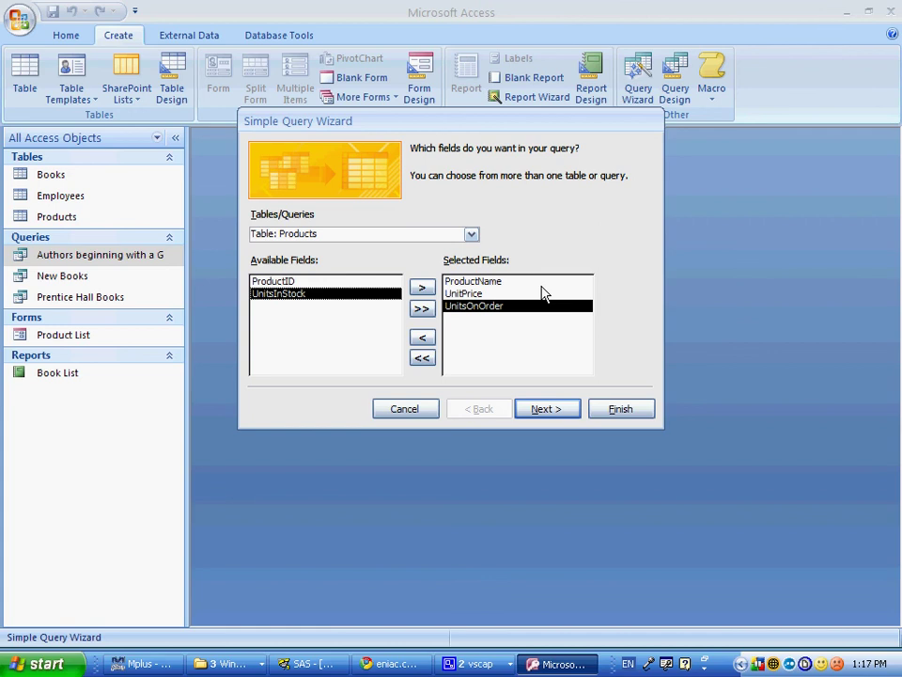
left_click(545, 410)
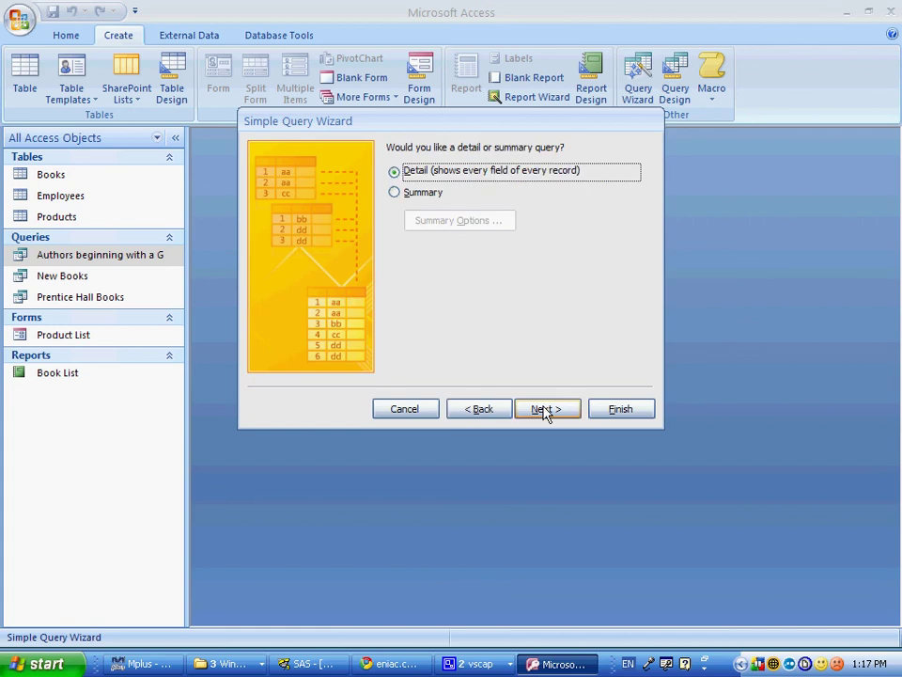
left_click(545, 410)
left_click(456, 315)
left_click(620, 409)
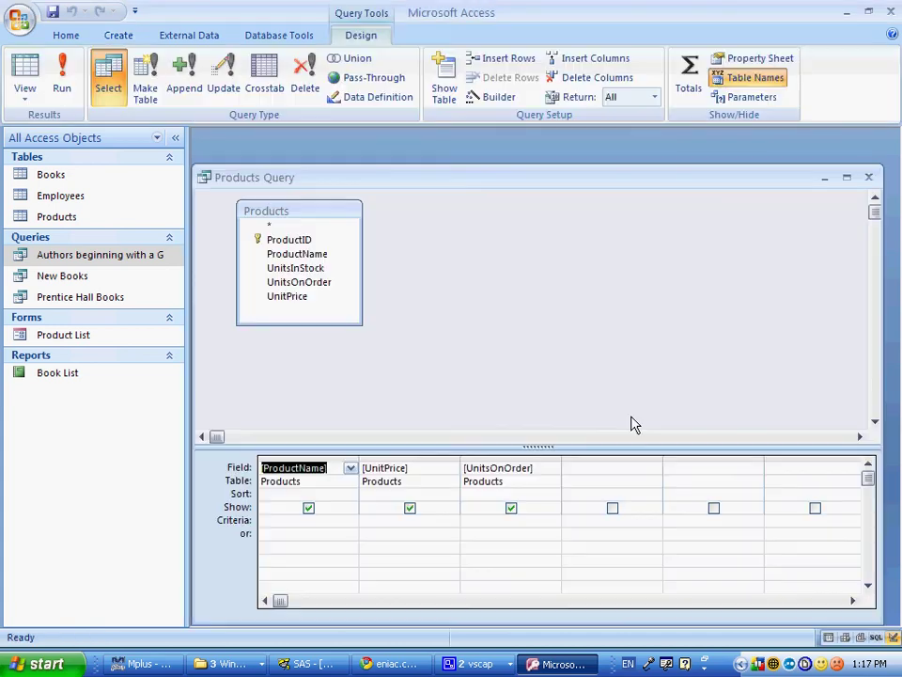
Step: Enter criterion 0 for the UnitsOnOrder column
key("alt+Tab")
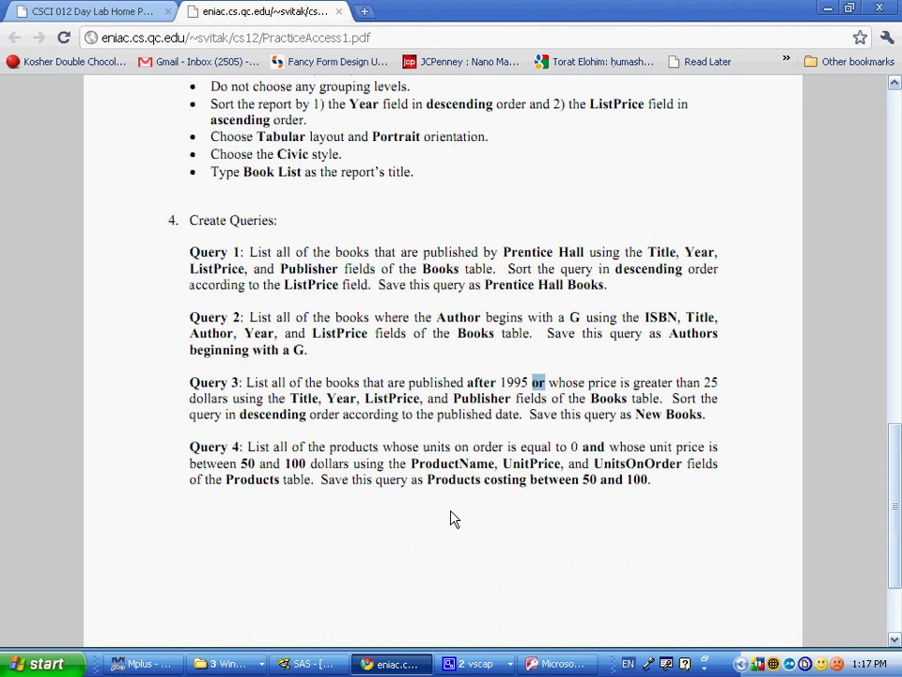
key("alt+Tab")
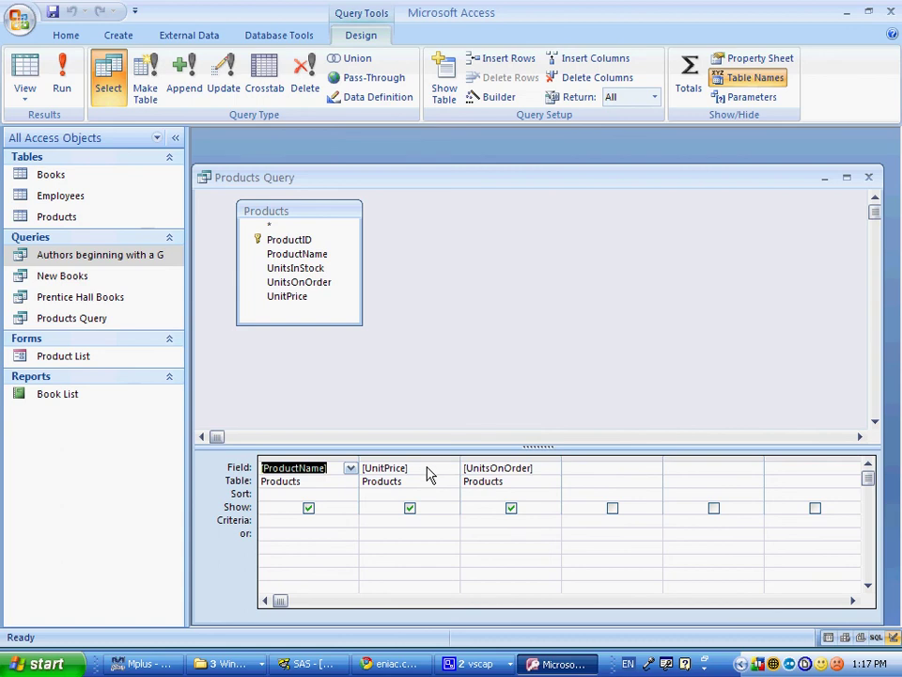
key("alt+Tab")
Step: Enter criterion 'Between 50 and 100' for the UnitPrice column
key("alt+Tab")
left_click(495, 522)
type("0")
key("alt+Tab")
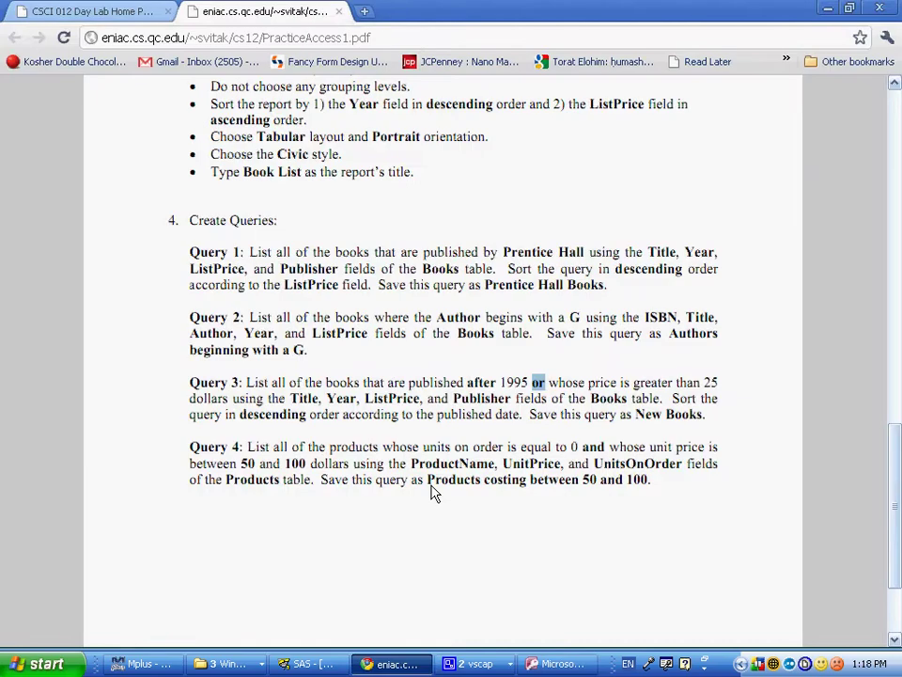
left_click(587, 455)
double_click(587, 455)
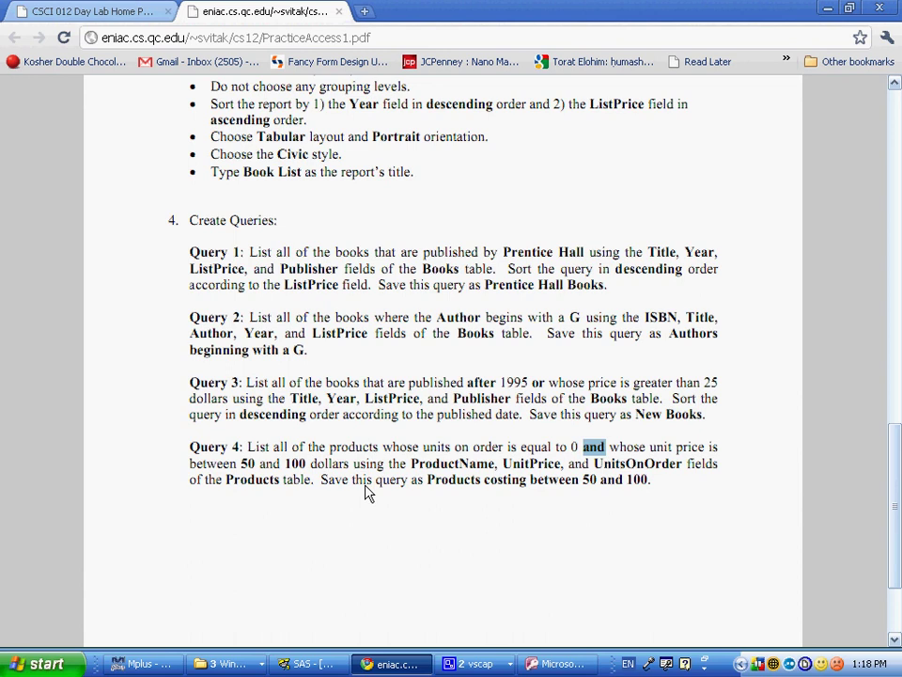
key("alt+Tab")
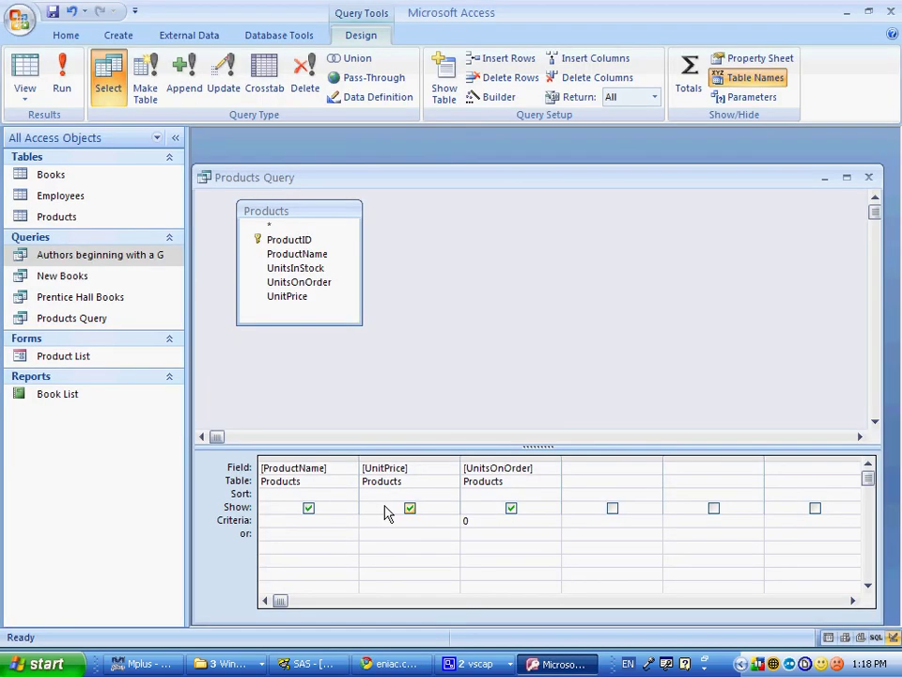
type("Between 50 and 100")
key("Tab")
key("Tab")
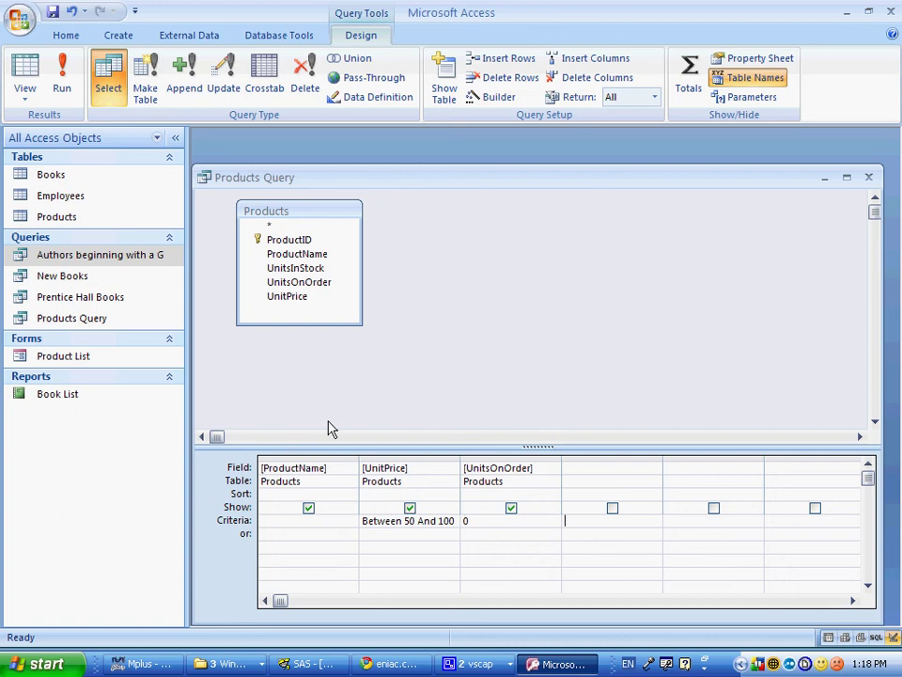
key("alt+Tab")
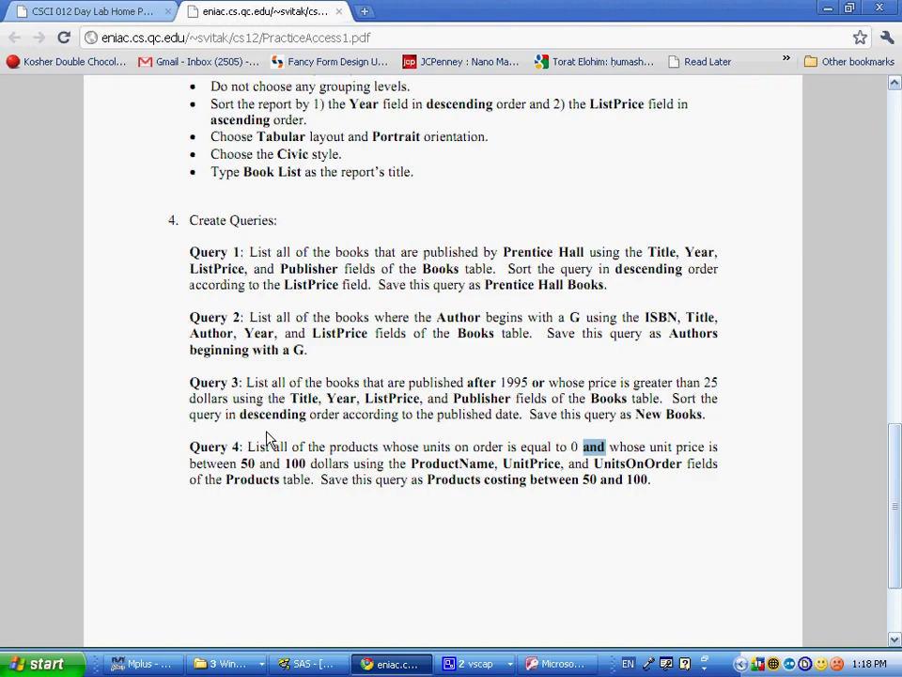
key("alt+Tab")
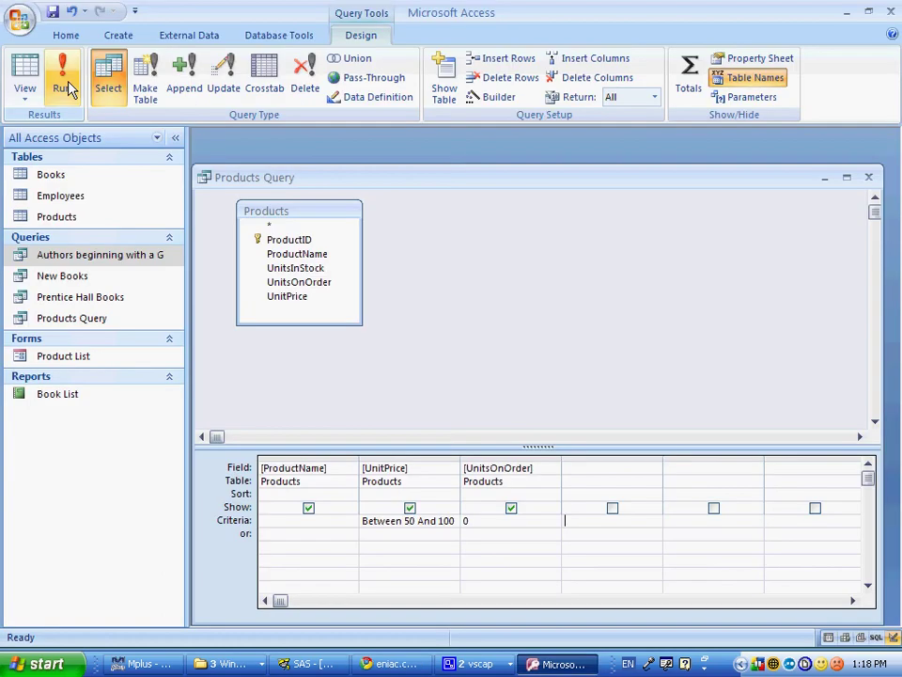
Step: Run the query to show Trackball ($59.95) and Fax/Modem 33.6 Kbps ($65.95)
left_click(62, 87)
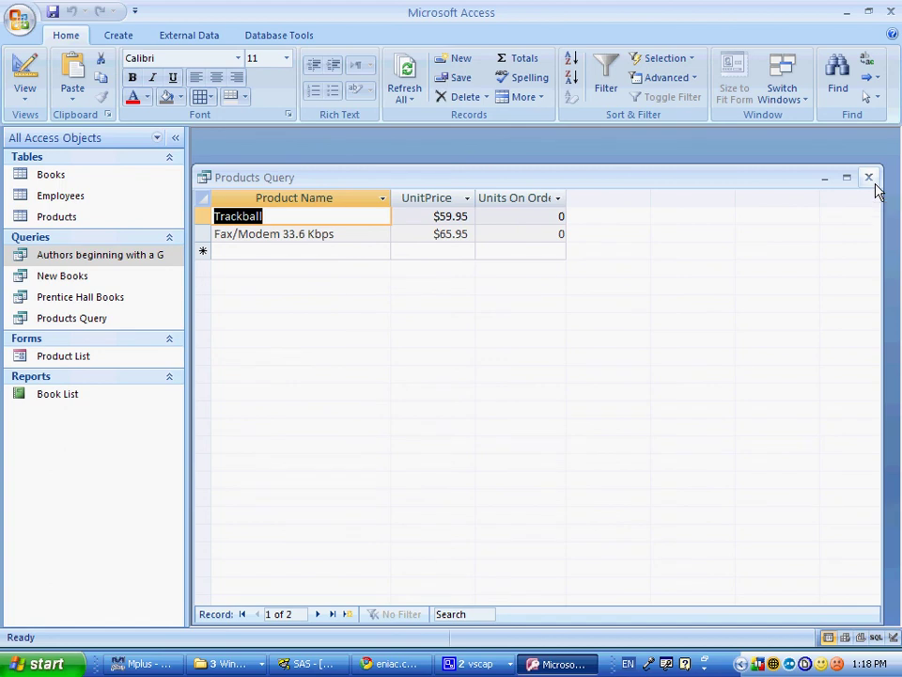
left_click(476, 663)
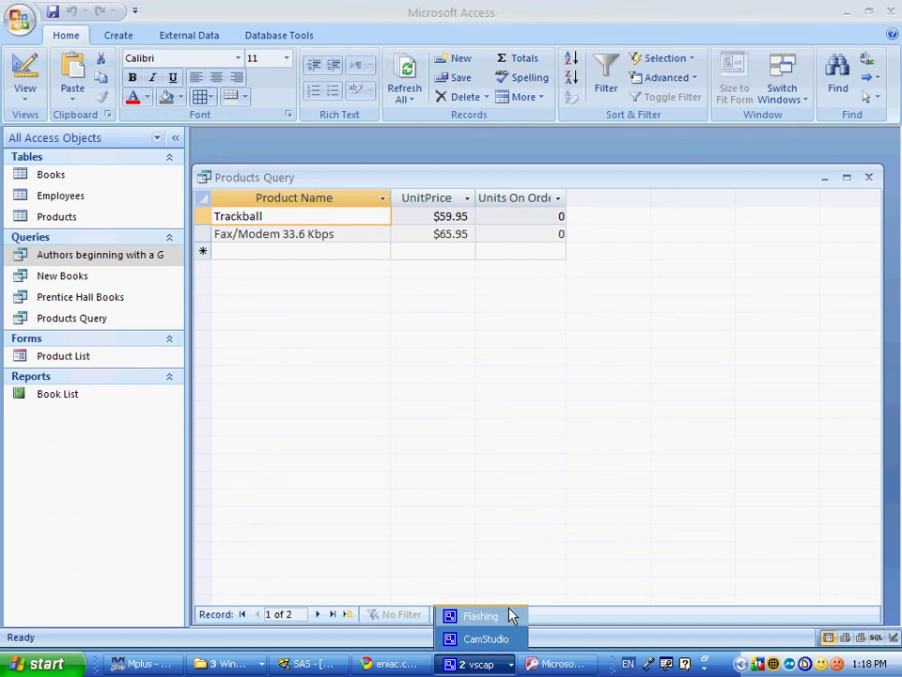
left_click(486, 639)
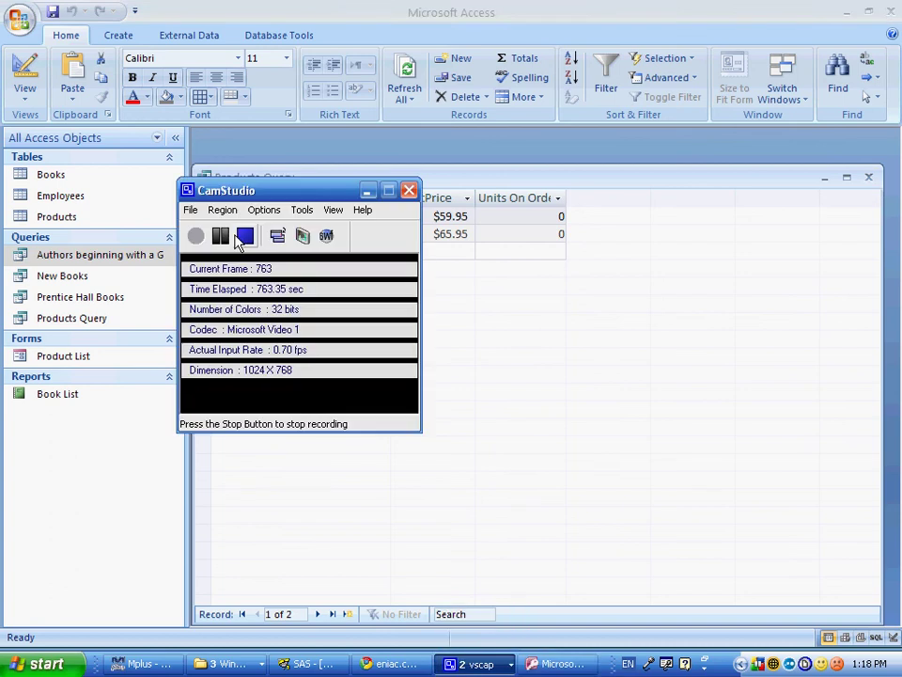